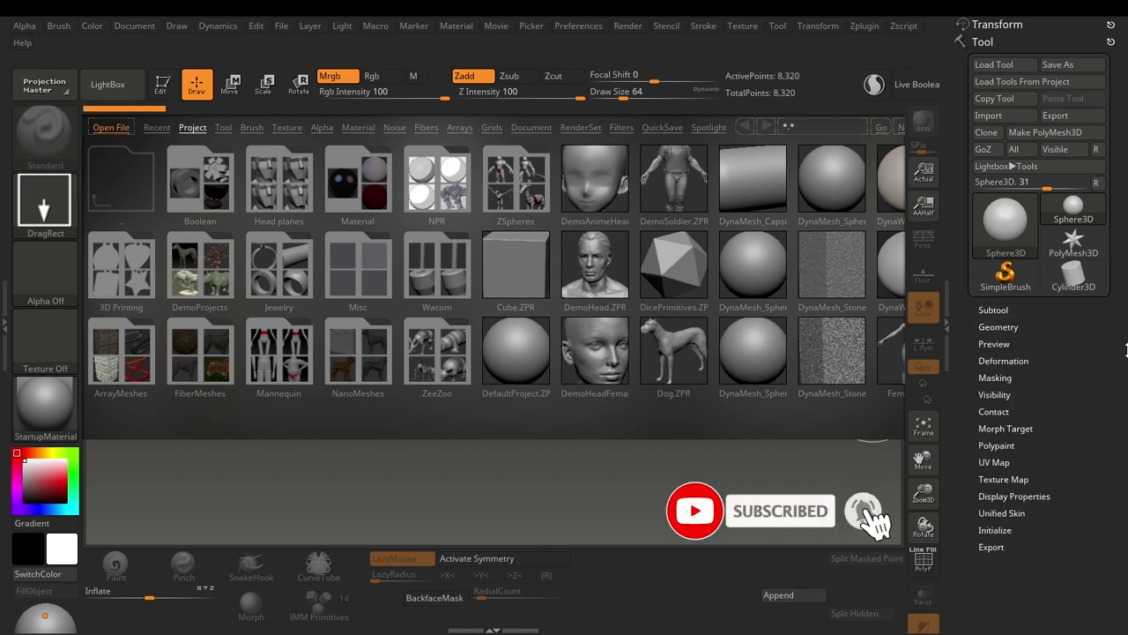
# - Draw a large Sphere3D in the middle of the canvas, enter Edit mode, and convert it to a PolyMesh3D
pyautogui.click(978, 306)
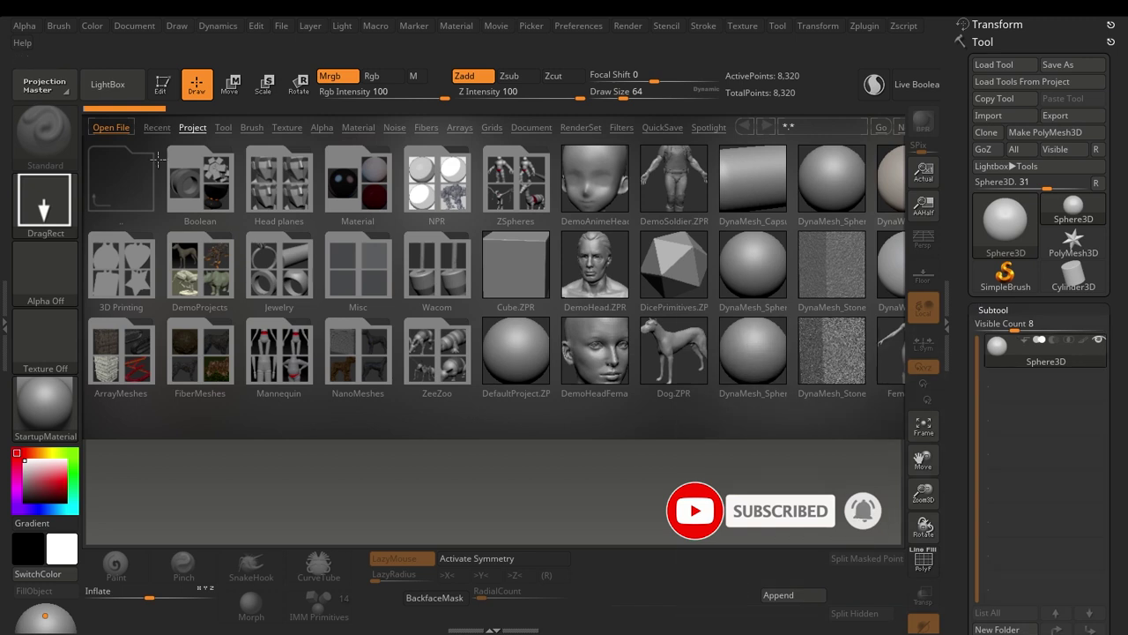
pyautogui.click(104, 84)
pyautogui.moveTo(468, 296)
pyautogui.mouseDown()
pyautogui.moveTo(468, 485)
pyautogui.moveTo(480, 482)
pyautogui.mouseUp()
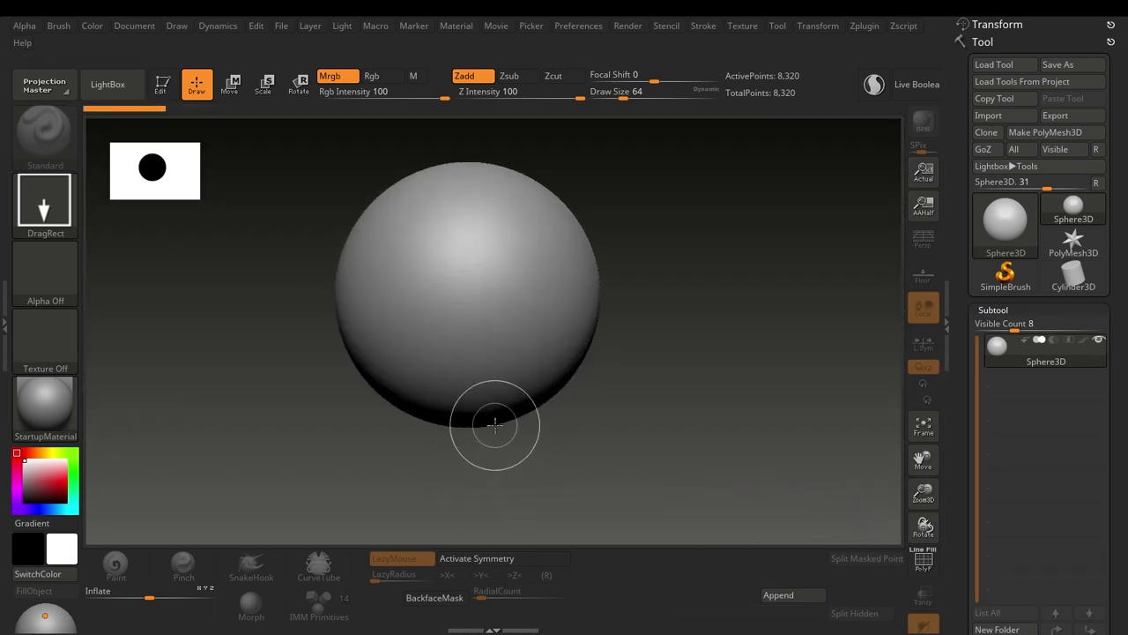
pyautogui.click(163, 85)
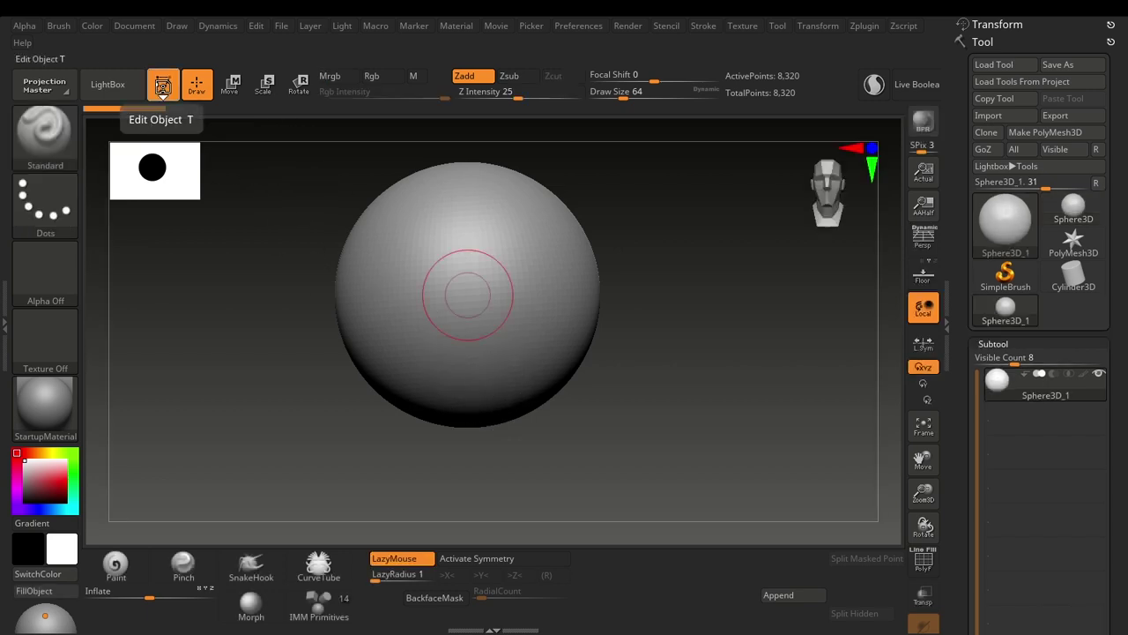
pyautogui.click(1020, 133)
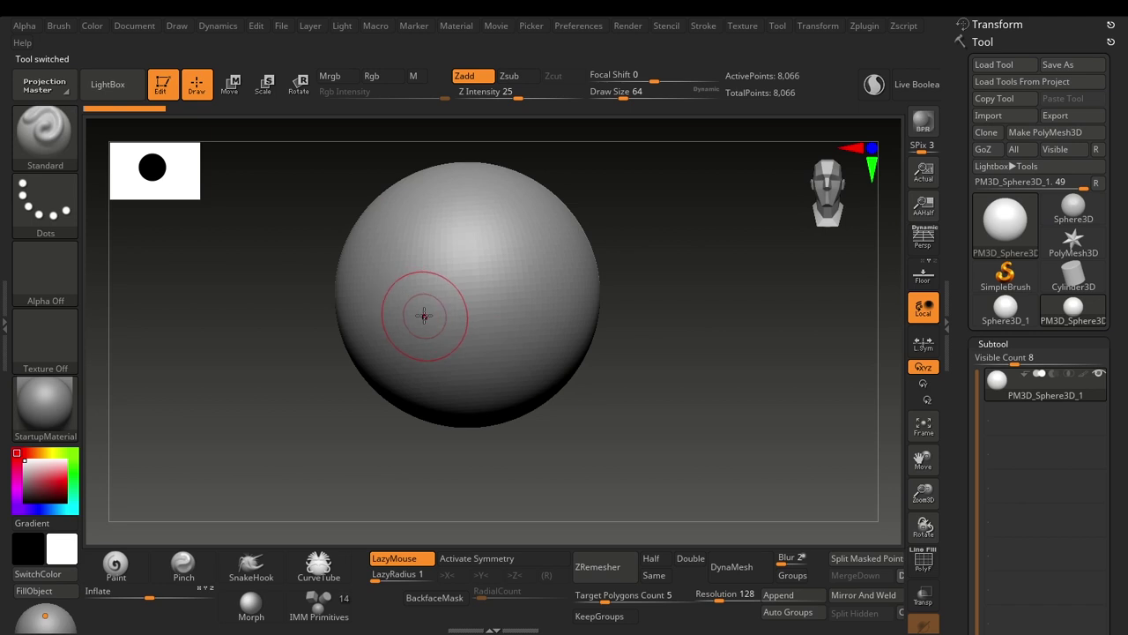
# - Try sculpting a raised swirl on the sphere's front with the Standard brush and undo it
pyautogui.moveTo(423, 315)
pyautogui.mouseDown()
pyautogui.moveTo(478, 273)
pyautogui.moveTo(414, 302)
pyautogui.moveTo(438, 255)
pyautogui.mouseUp()
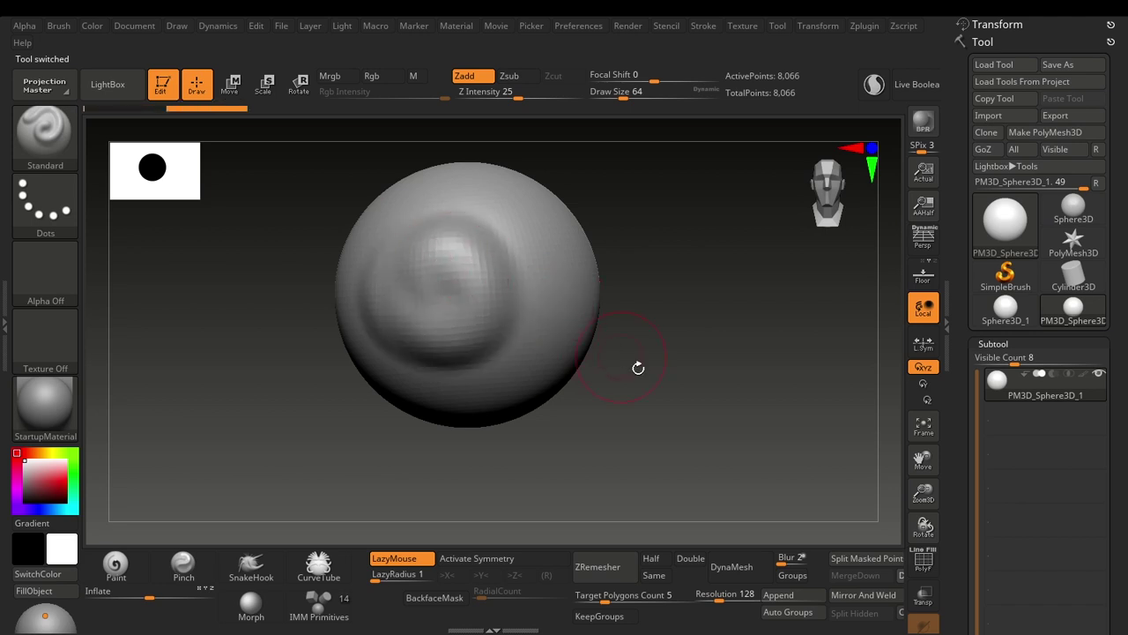
pyautogui.moveTo(722, 402)
pyautogui.keyDown('alt'); pyautogui.mouseDown()
pyautogui.moveTo(727, 345)
pyautogui.moveTo(868, 373)
pyautogui.mouseUp(); pyautogui.keyUp('alt')
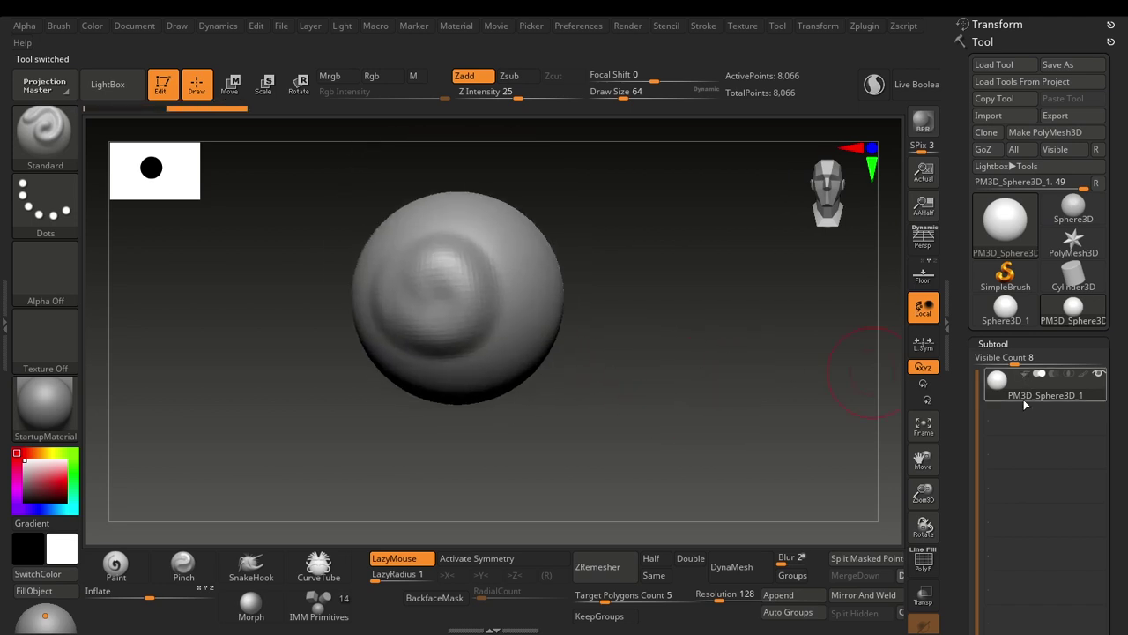
pyautogui.moveTo(1033, 404)
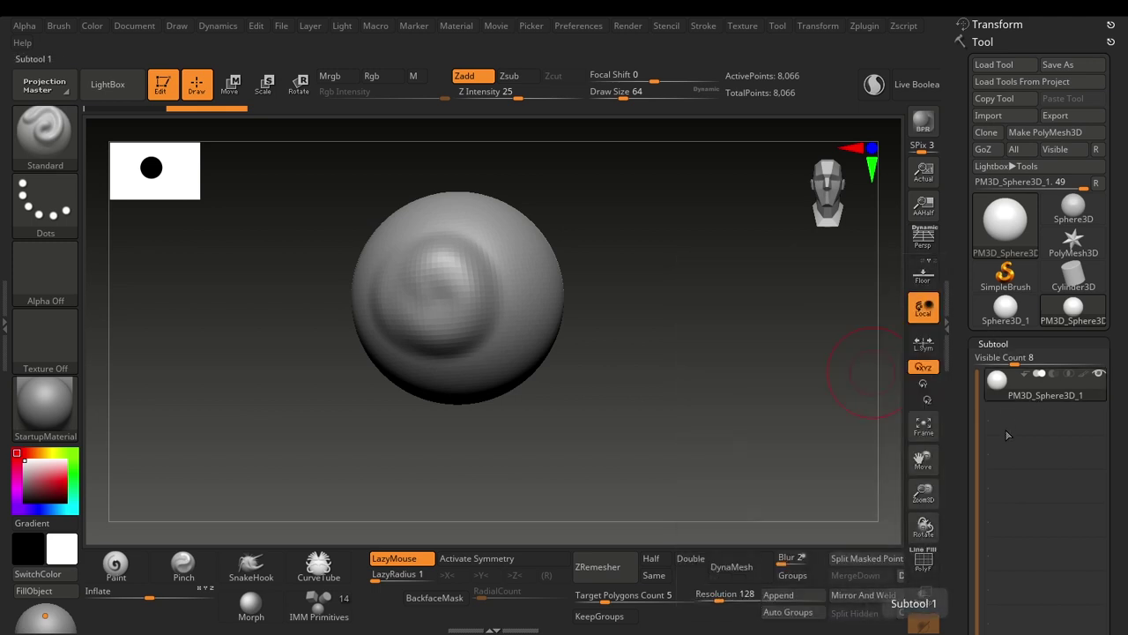
pyautogui.moveTo(1111, 447); pyautogui.dragTo(1123, 403)
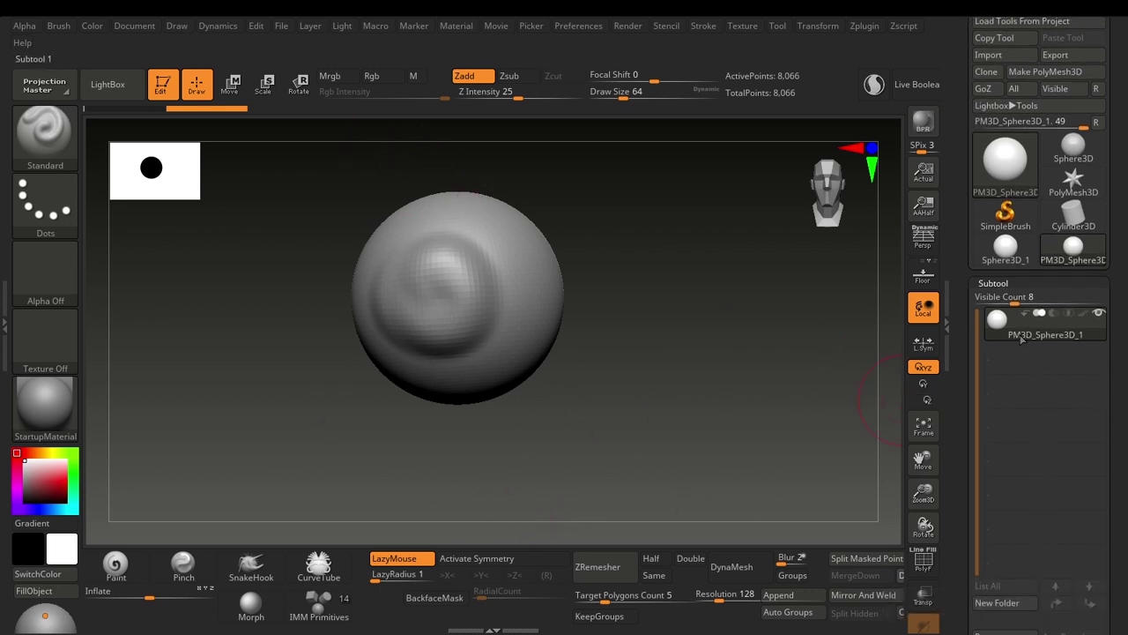
pyautogui.moveTo(688, 345)
pyautogui.mouseDown()
pyautogui.moveTo(663, 346)
pyautogui.moveTo(655, 403)
pyautogui.moveTo(685, 367)
pyautogui.moveTo(640, 328)
pyautogui.moveTo(698, 351)
pyautogui.mouseUp()
pyautogui.hotkey('ctrl', 'z')
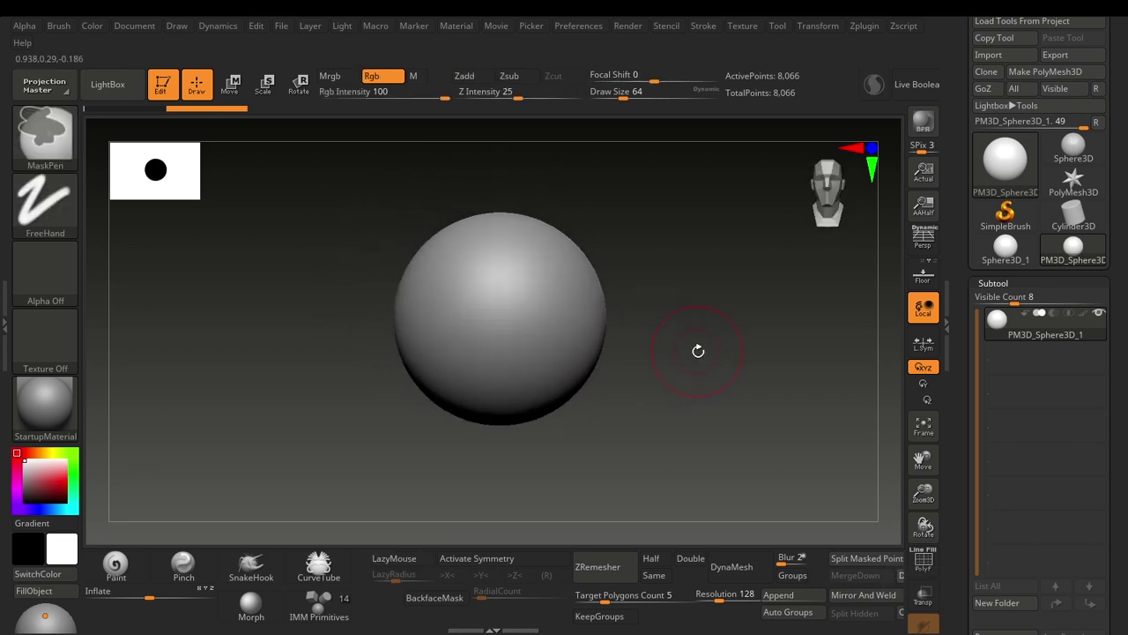
# - Duplicate the sphere straight downward inside the same subtool with the transform gizmo and clear the mask
pyautogui.press('w')
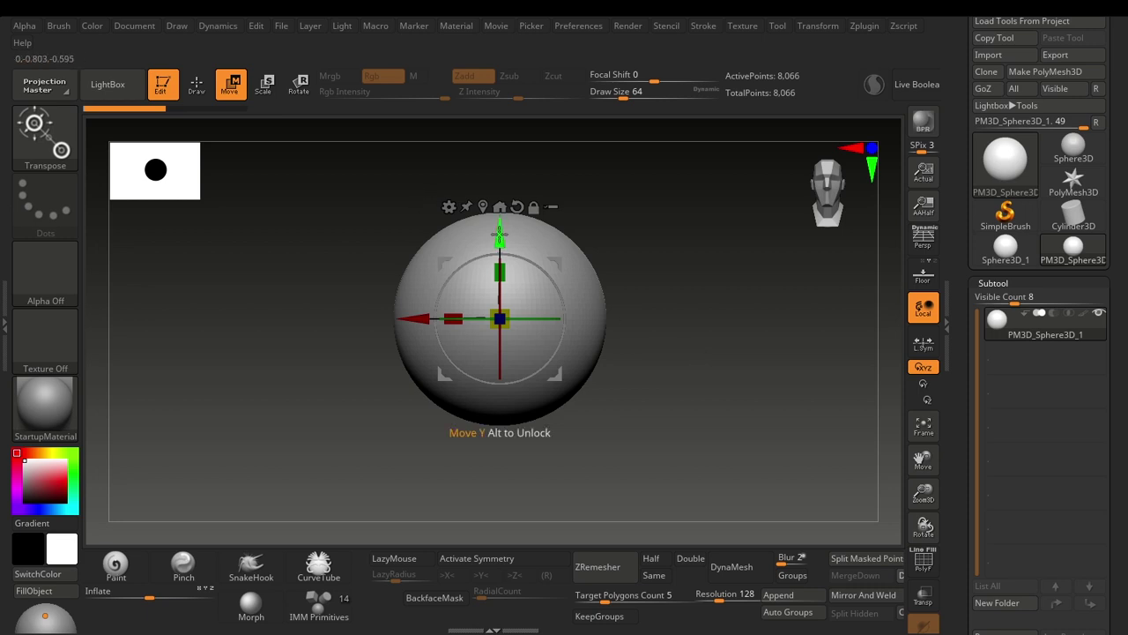
pyautogui.keyDown('ctrl'); pyautogui.moveTo(498, 230); pyautogui.dragTo(486, 408); pyautogui.keyUp('ctrl')
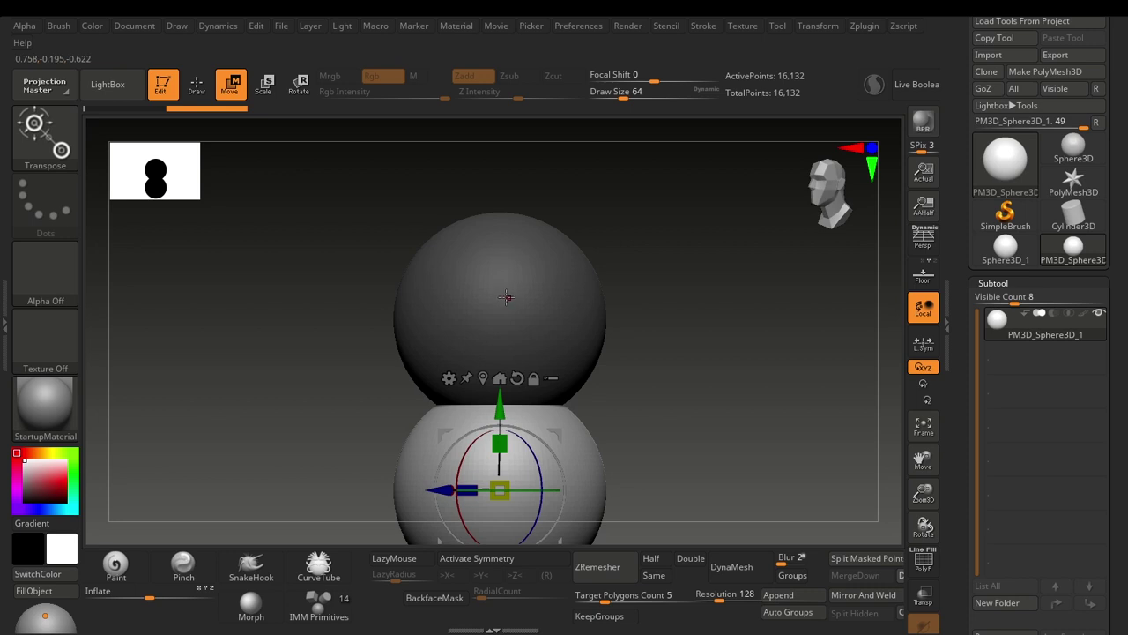
pyautogui.press('q')
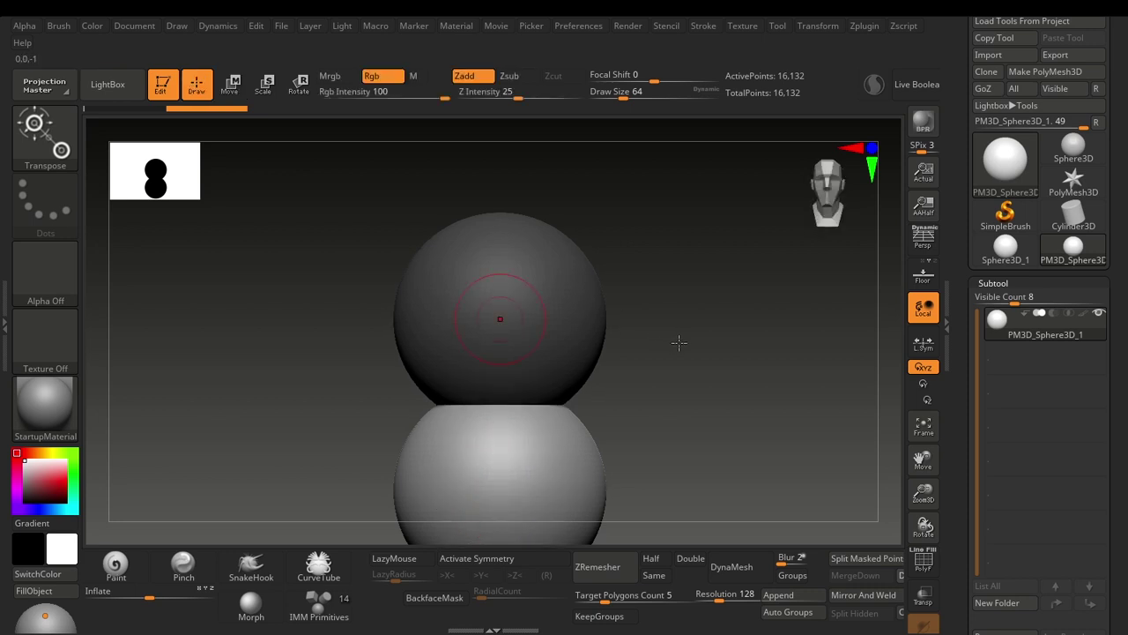
pyautogui.press('ctrl')
pyautogui.moveTo(726, 321)
pyautogui.keyDown('ctrl'); pyautogui.mouseDown()
pyautogui.moveTo(690, 367)
pyautogui.moveTo(690, 385)
pyautogui.moveTo(718, 234)
pyautogui.mouseUp(); pyautogui.keyUp('ctrl')
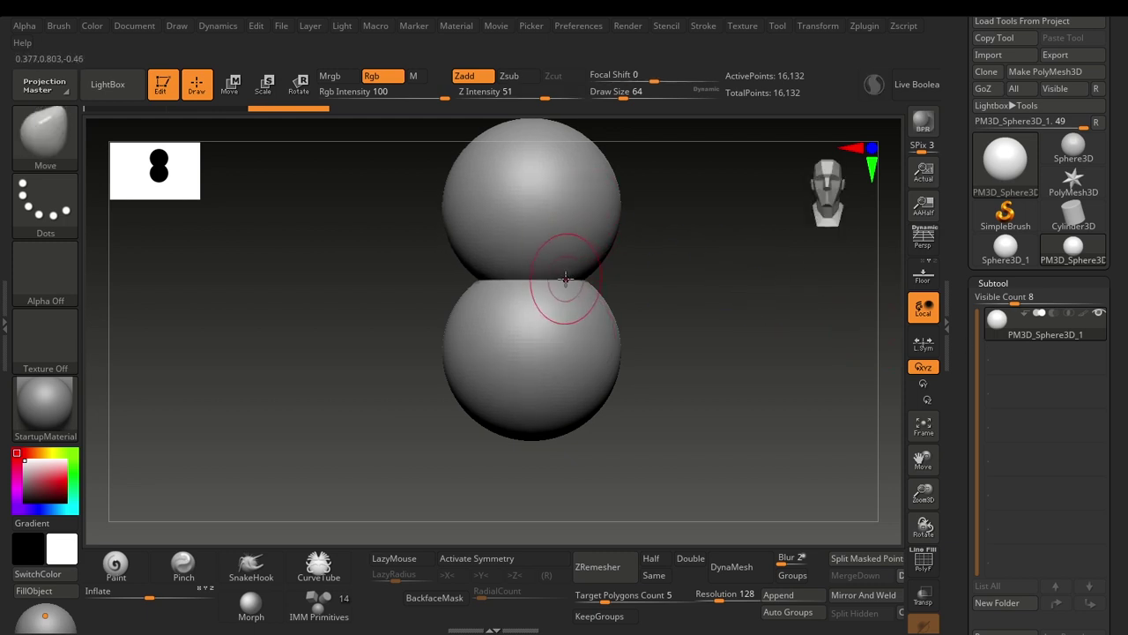
# - Check the preview of the combined spheres in the subtool and revert to the single sphere
pyautogui.moveTo(1052, 335)
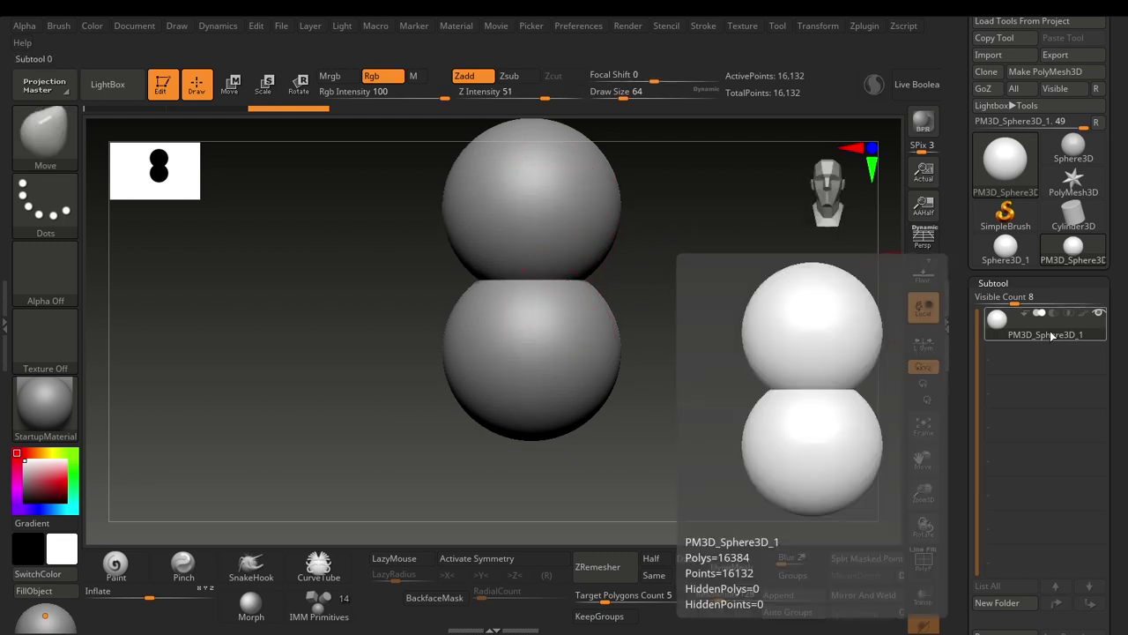
pyautogui.keyDown('ctrl'); pyautogui.keyDown('shift'); pyautogui.click(605, 236); pyautogui.keyUp('shift'); pyautogui.keyUp('ctrl')
pyautogui.moveTo(649, 278); pyautogui.dragTo(667, 330)
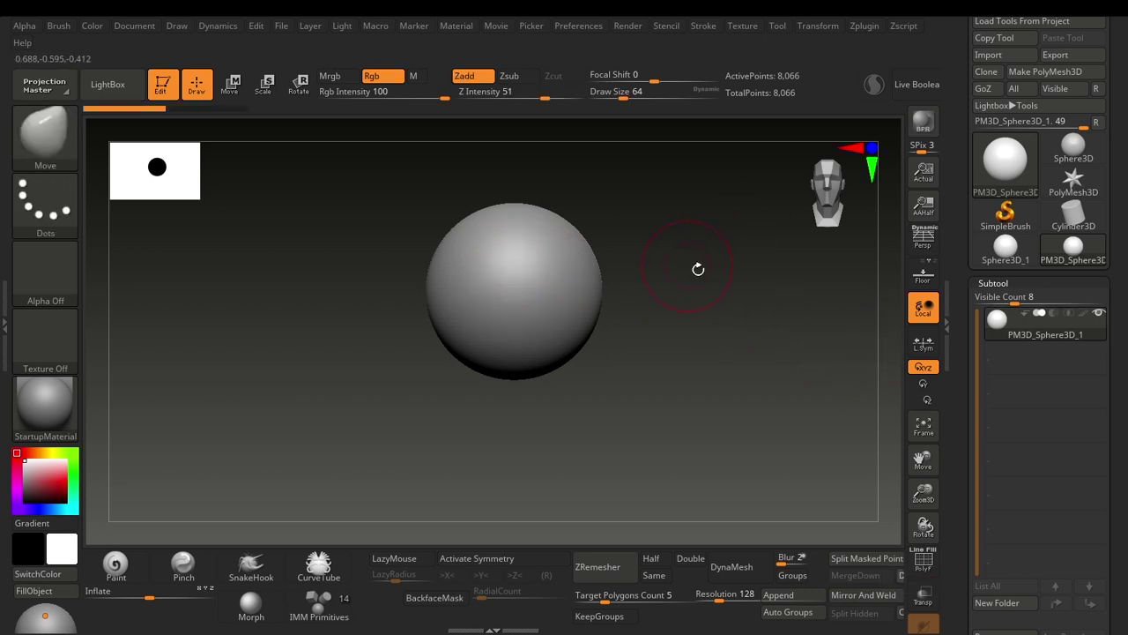
# - Append a Cylinder3D to the model as a separate subtool
pyautogui.scroll(-5, 1058, 423)
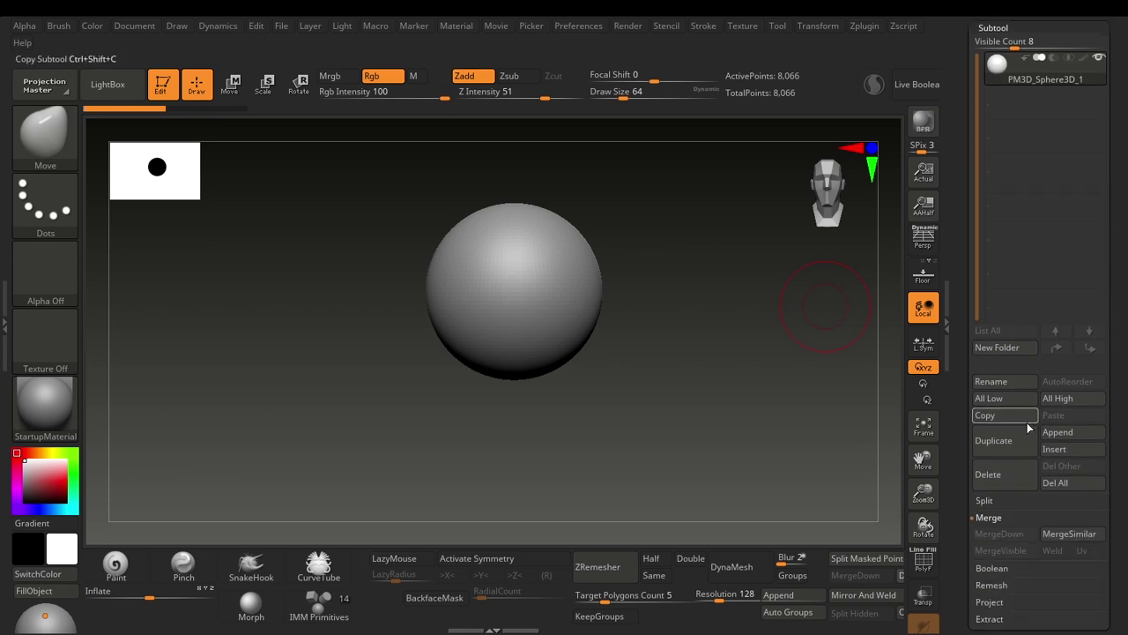
pyautogui.click(1054, 431)
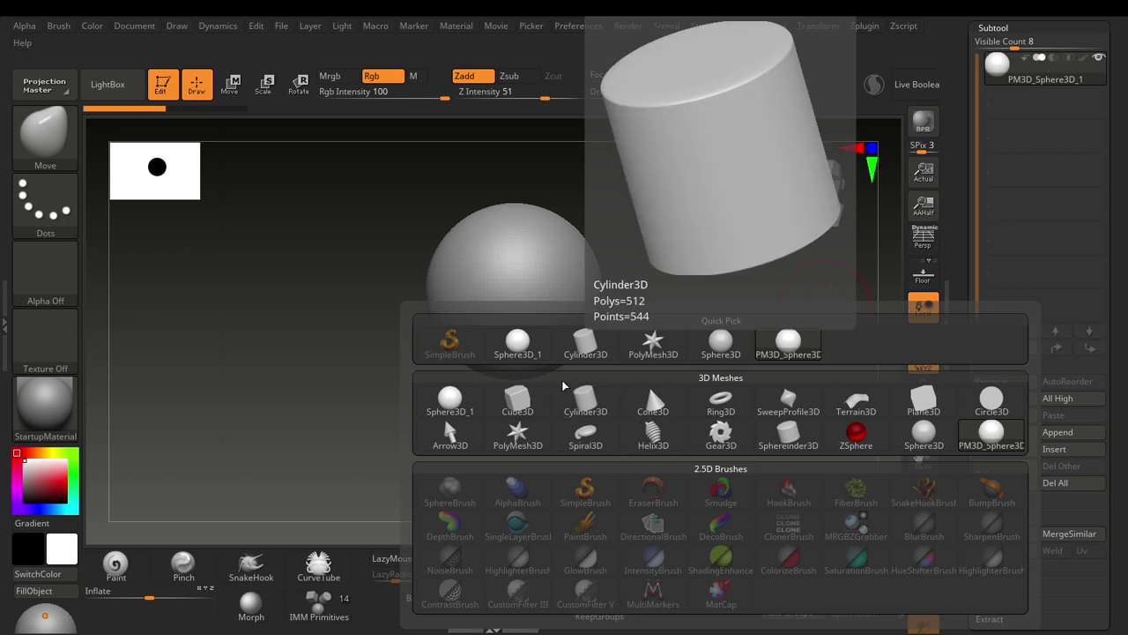
pyautogui.click(579, 352)
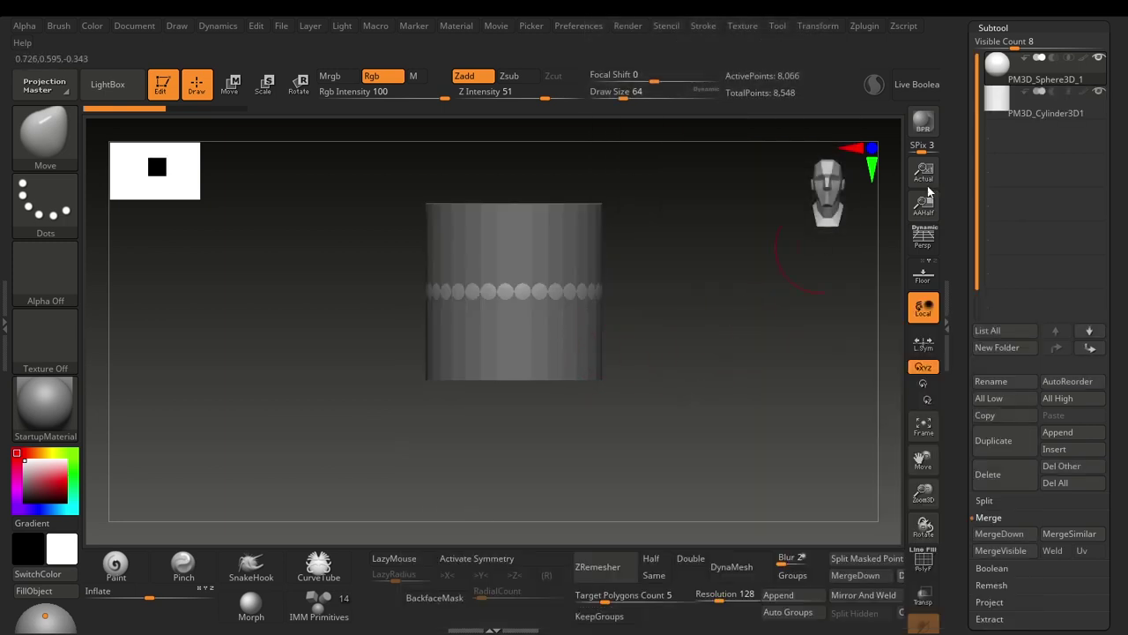
pyautogui.moveTo(1063, 124)
pyautogui.keyDown('alt'); pyautogui.moveTo(739, 290); pyautogui.dragTo(723, 352); pyautogui.keyUp('alt')
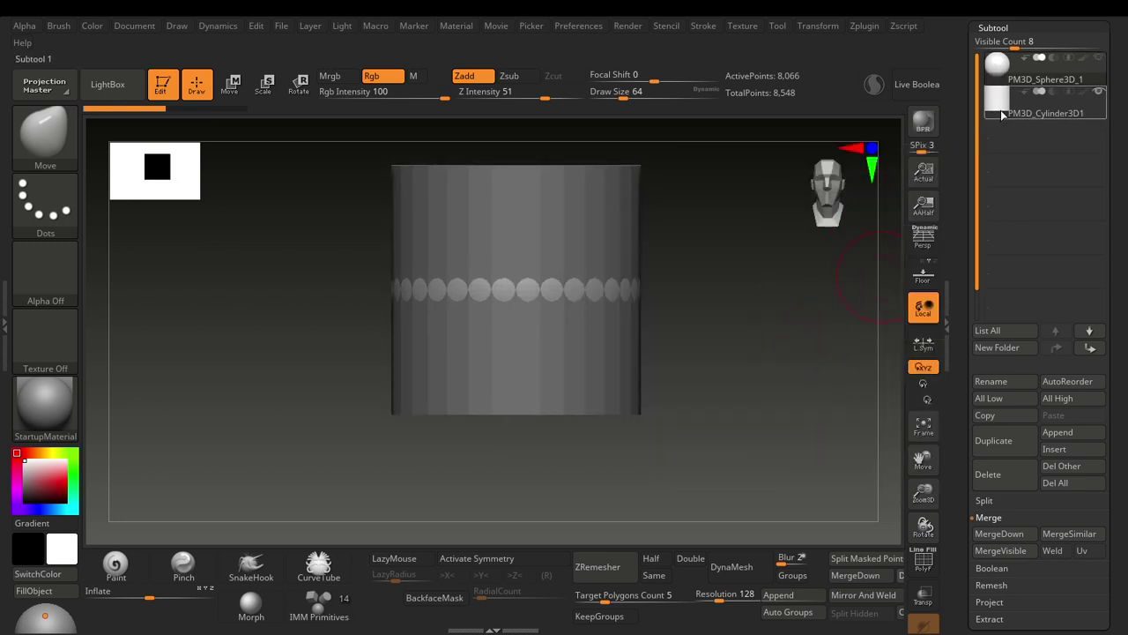
# - Make the cylinder the active subtool and sculpt a raised bump on its front with the Standard brush
pyautogui.click(999, 120)
pyautogui.moveTo(779, 362); pyautogui.dragTo(776, 291)
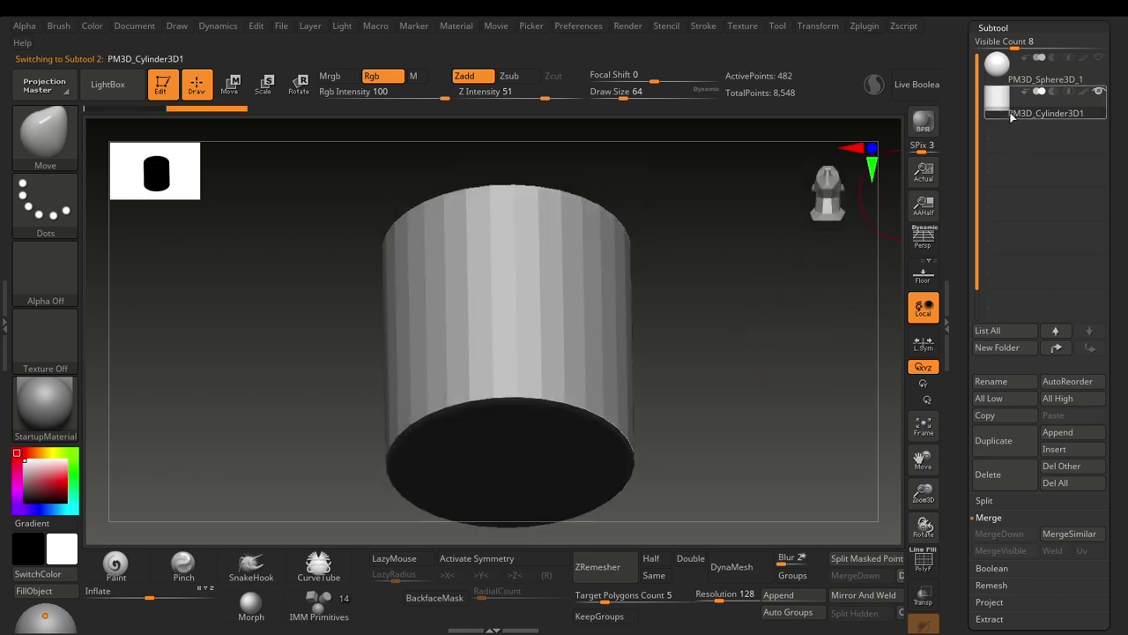
pyautogui.moveTo(667, 318)
pyautogui.mouseDown()
pyautogui.moveTo(705, 396)
pyautogui.moveTo(711, 310)
pyautogui.mouseUp()
pyautogui.press('b')
pyautogui.press('s')
pyautogui.press('t')
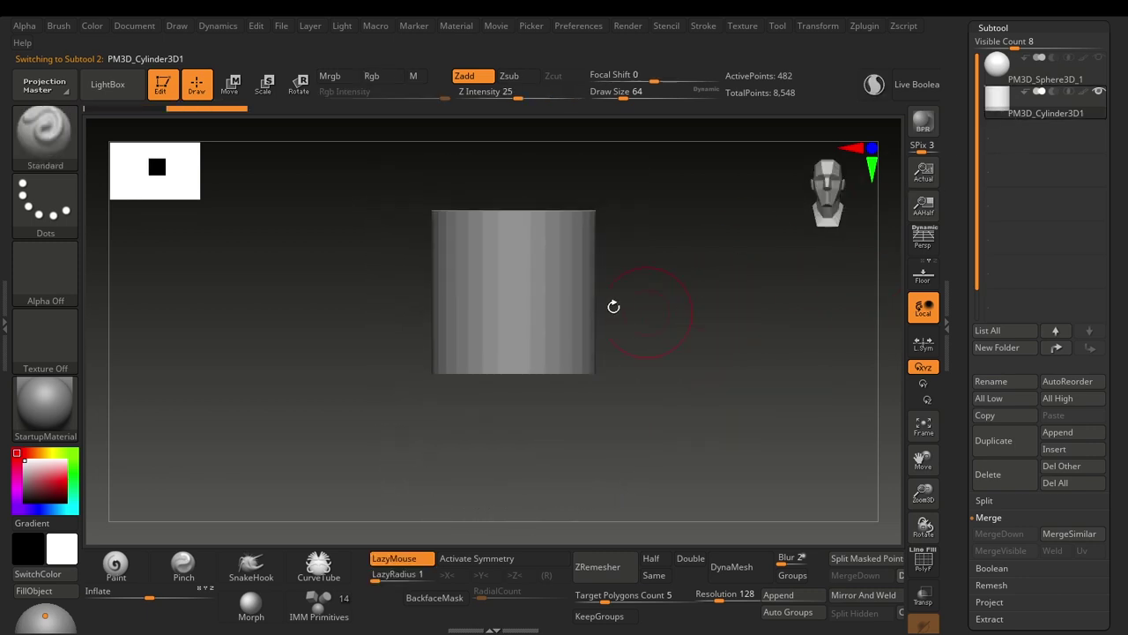
pyautogui.click(534, 292)
# - Move the cylinder straight up above the sphere's location, show the sphere subtool, and return to Draw mode
pyautogui.press('w')
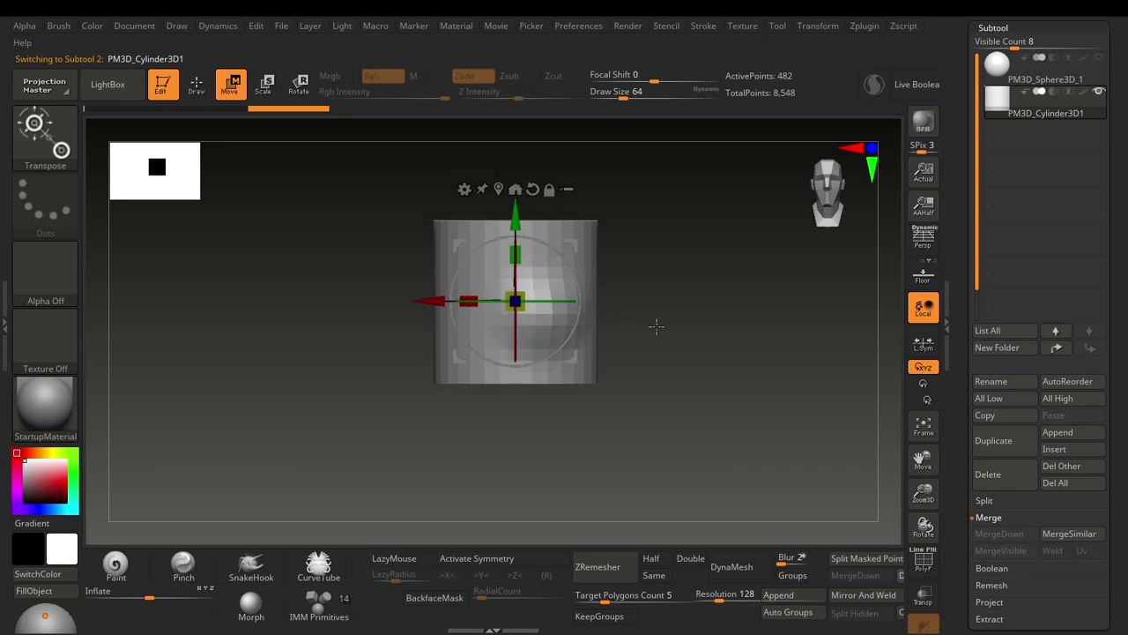
pyautogui.moveTo(515, 216); pyautogui.dragTo(494, 171)
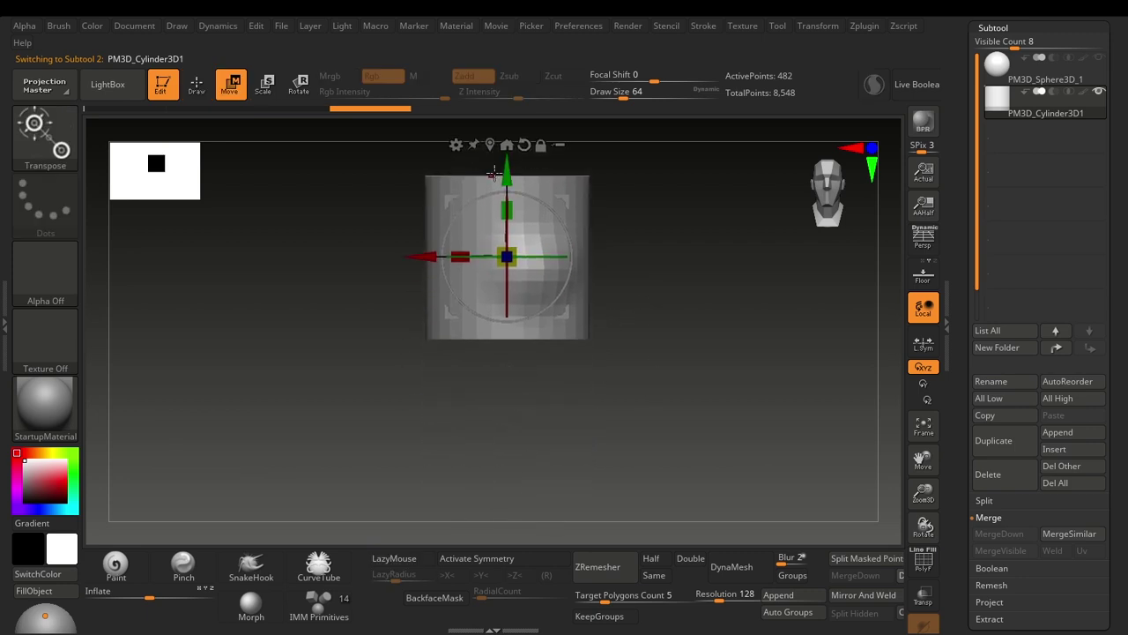
pyautogui.click(1098, 57)
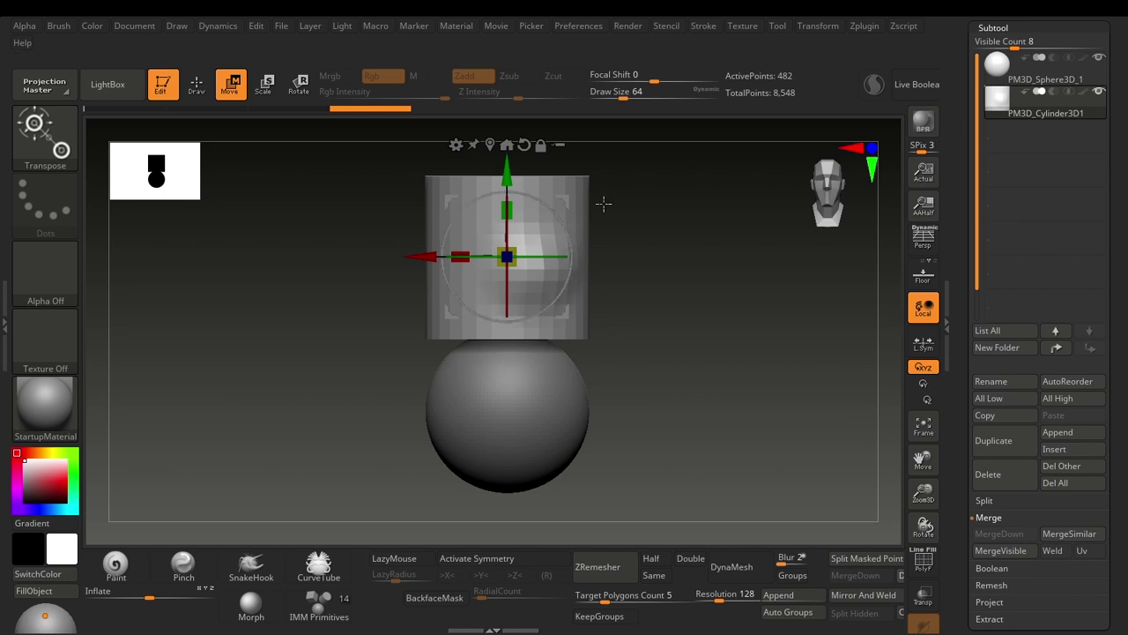
pyautogui.press('q')
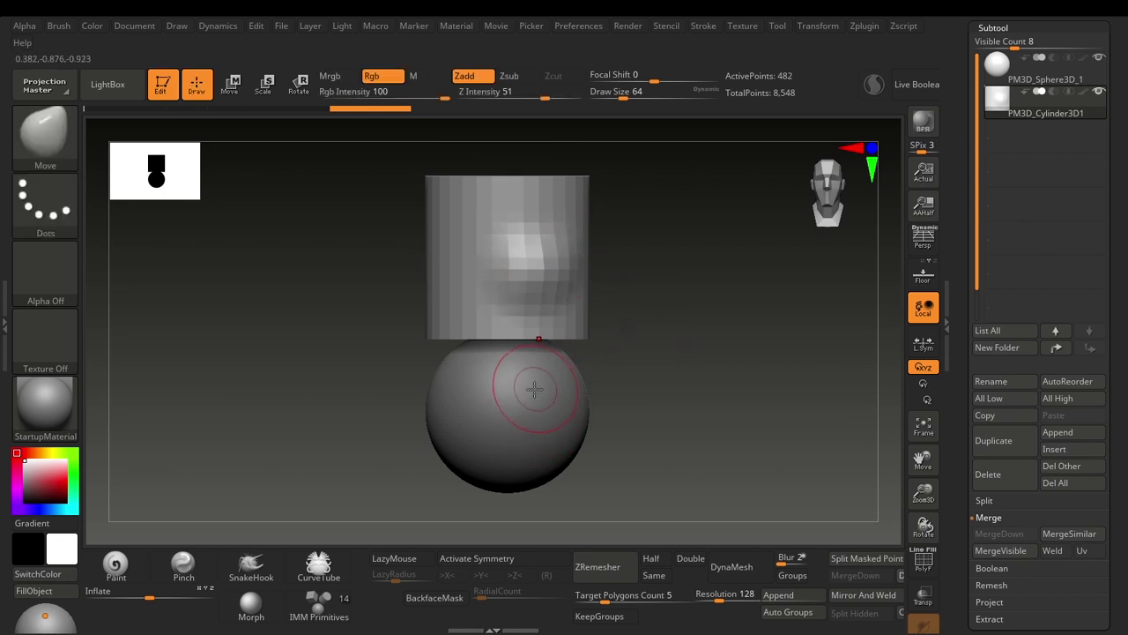
# - Reduce the draw size to about 25 and alternate the active subtool between sphere and cylinder in the subtool list
pyautogui.press('s')
pyautogui.moveTo(535, 388); pyautogui.dragTo(520, 391)
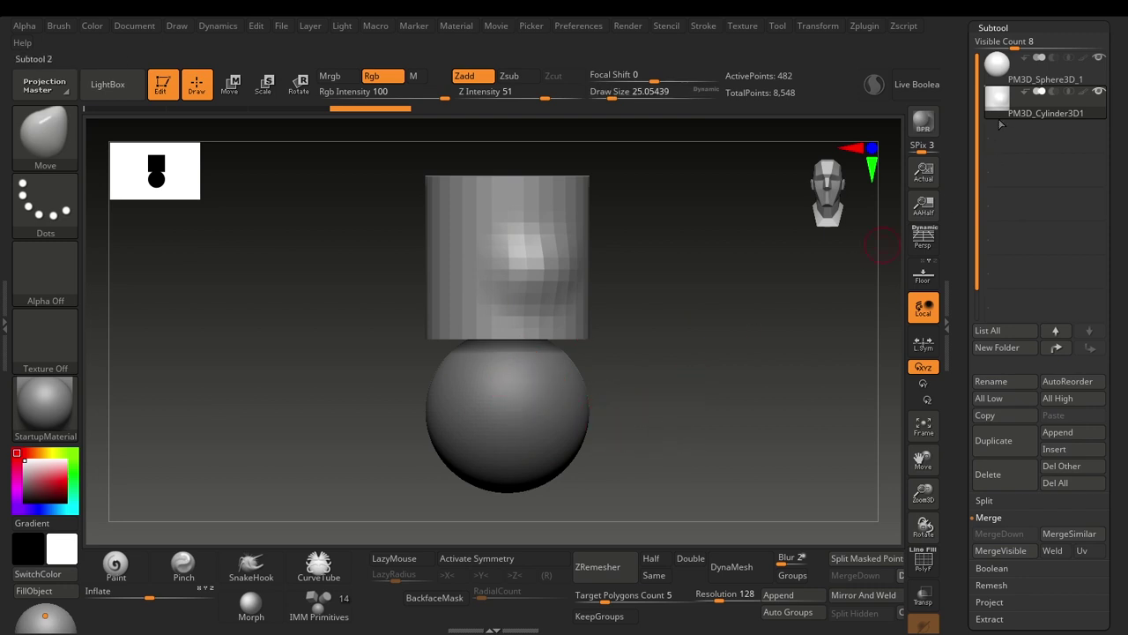
pyautogui.click(997, 66)
pyautogui.click(1003, 106)
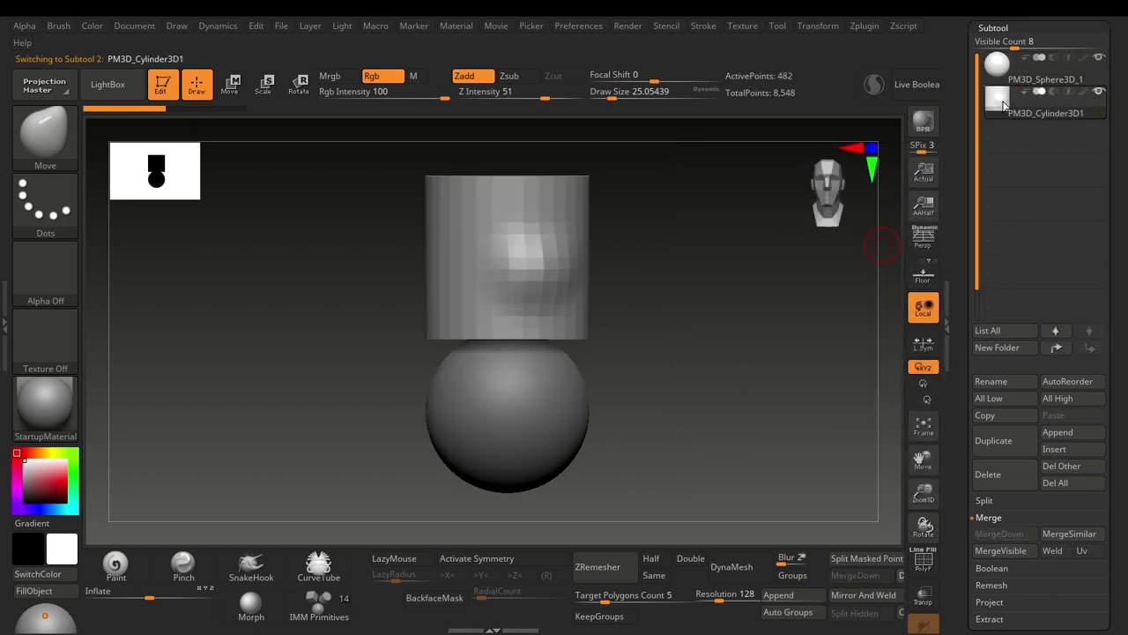
pyautogui.click(996, 65)
pyautogui.click(1004, 106)
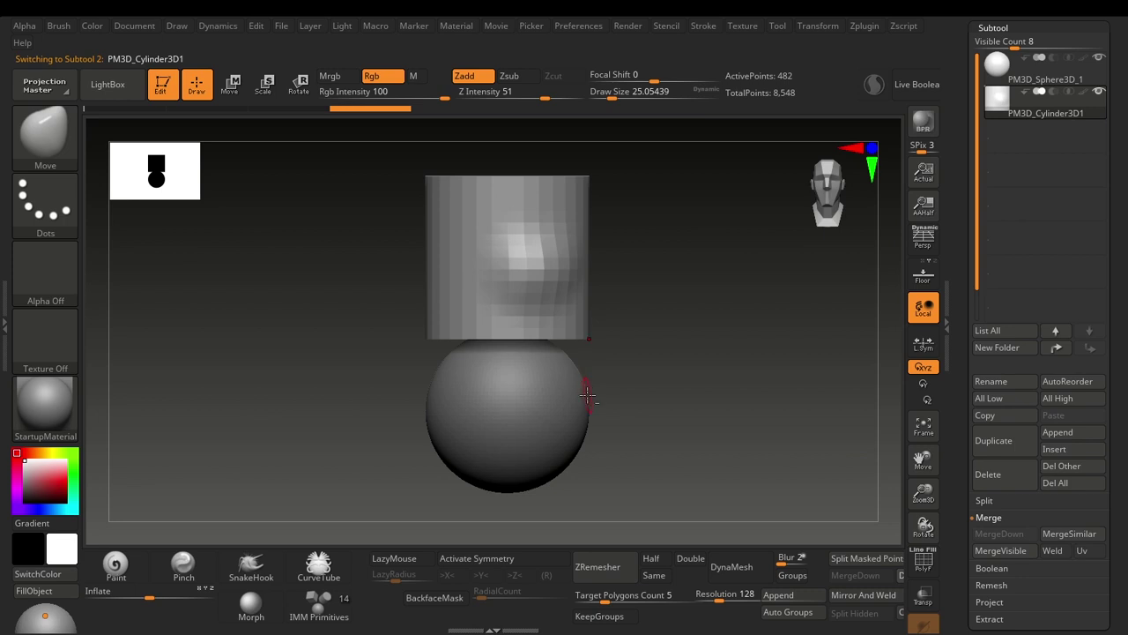
# - Activate the sphere and the cylinder in turn by picking them directly on the canvas, and set the draw size to about 51
pyautogui.keyDown('alt'); pyautogui.click(564, 407); pyautogui.keyUp('alt')
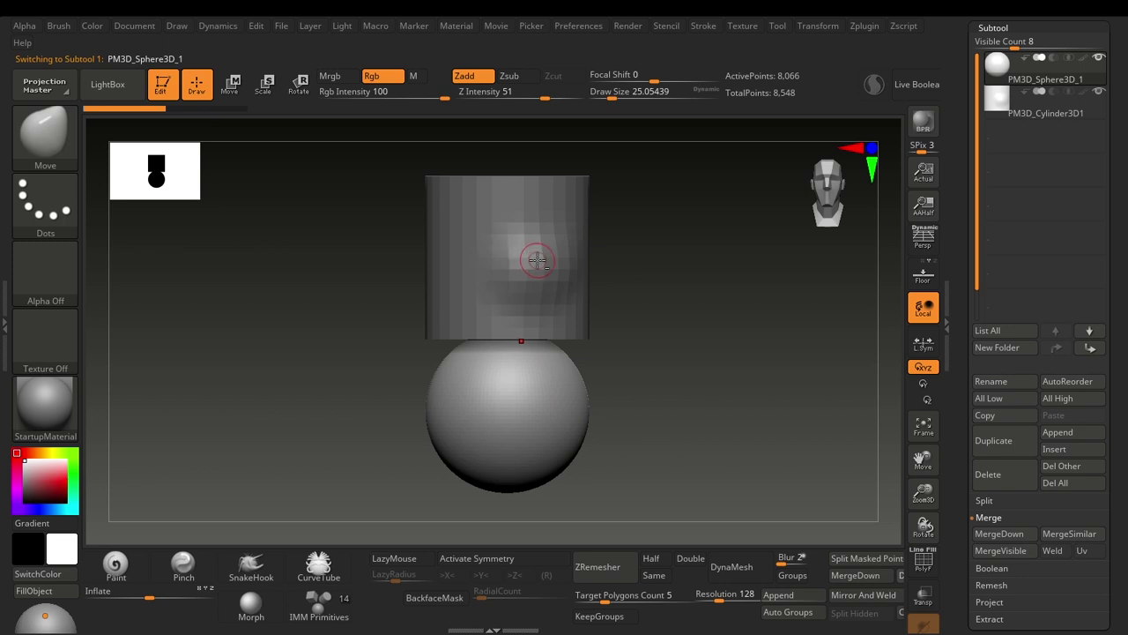
pyautogui.keyDown('alt'); pyautogui.click(536, 259); pyautogui.keyUp('alt')
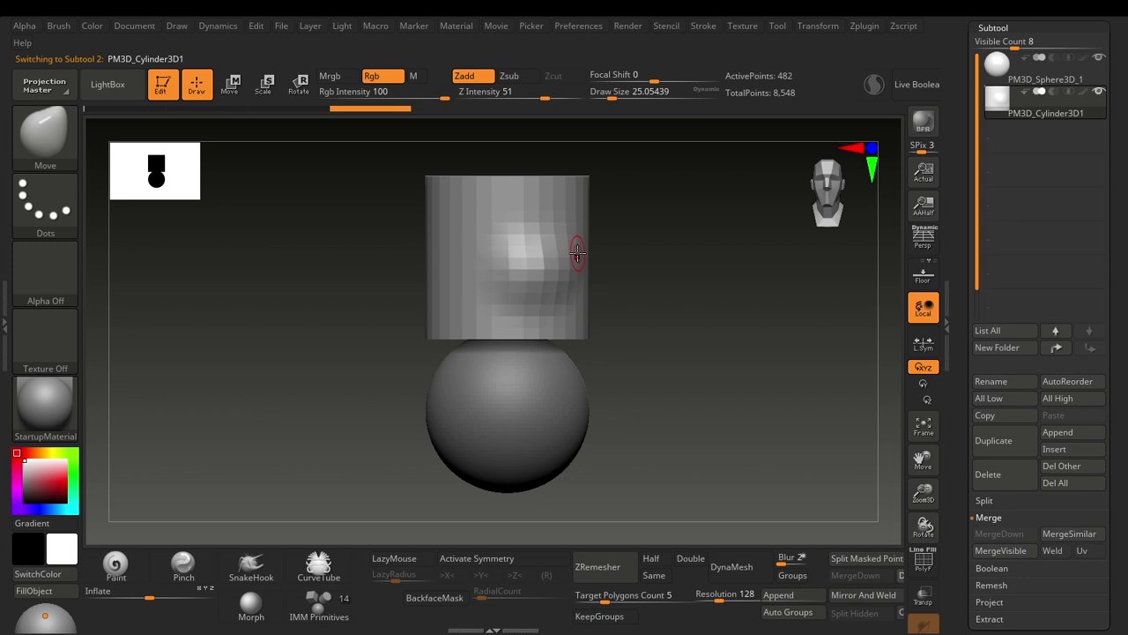
pyautogui.moveTo(638, 401)
pyautogui.keyDown('alt'); pyautogui.mouseDown()
pyautogui.moveTo(649, 310)
pyautogui.moveTo(635, 300)
pyautogui.mouseUp(); pyautogui.keyUp('alt')
pyautogui.press('s')
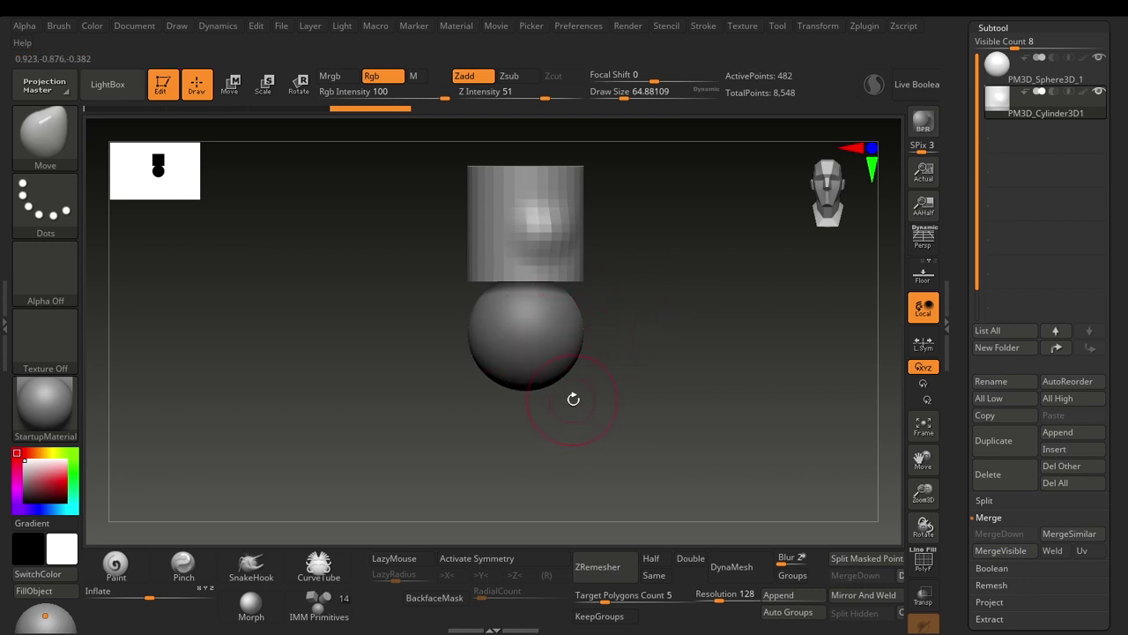
pyautogui.press('s')
pyautogui.moveTo(541, 259); pyautogui.dragTo(534, 259)
# - Activate the sphere subtool and duplicate the sphere straight downward inside it, clearing the mask when done
pyautogui.keyDown('alt'); pyautogui.click(534, 342); pyautogui.keyUp('alt')
pyautogui.press('w')
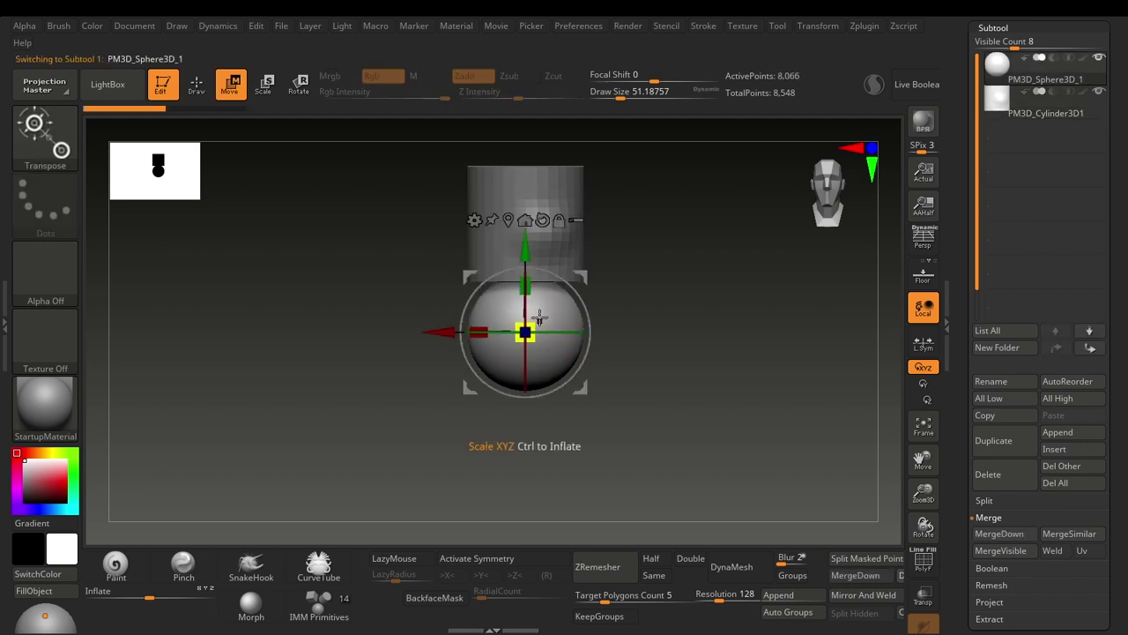
pyautogui.keyDown('ctrl'); pyautogui.moveTo(523, 234); pyautogui.dragTo(520, 321); pyautogui.keyUp('ctrl')
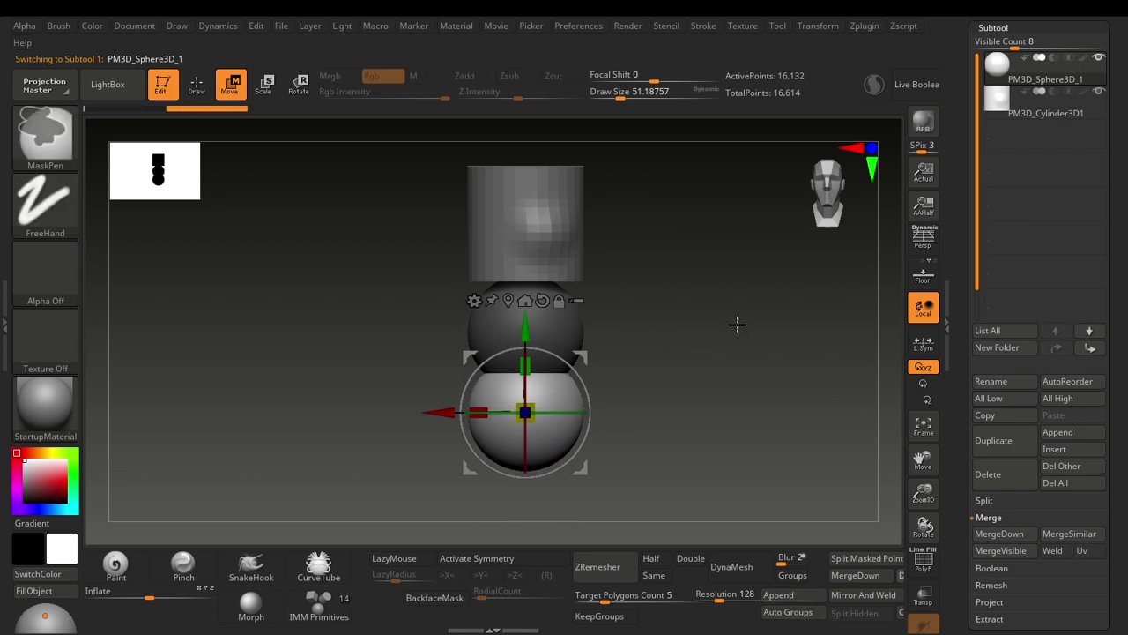
pyautogui.press('q')
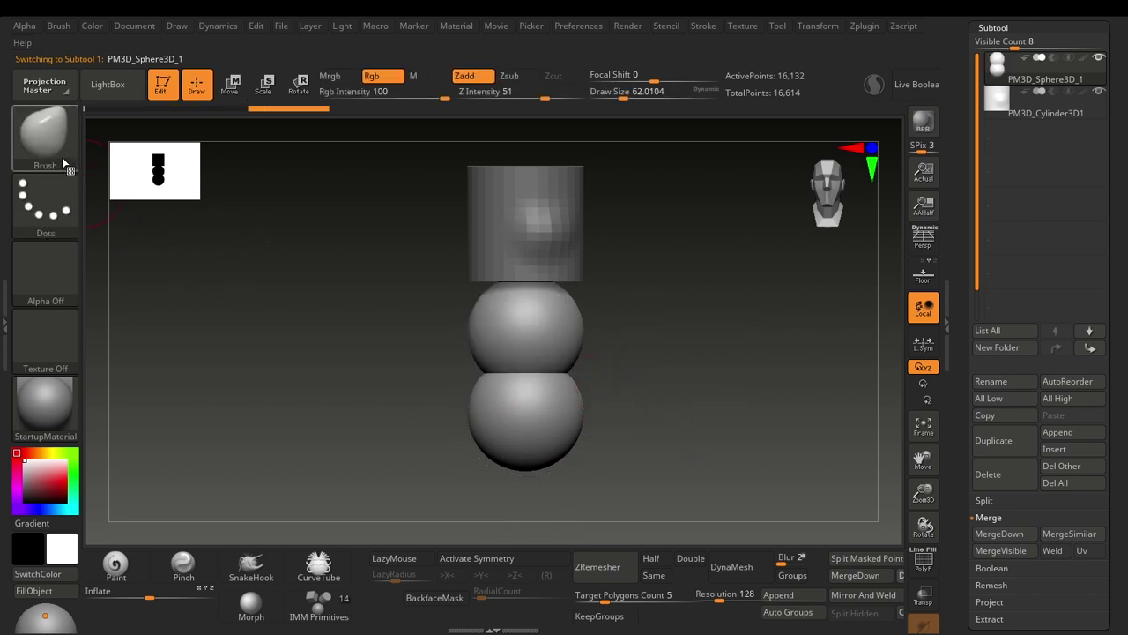
pyautogui.press(']')
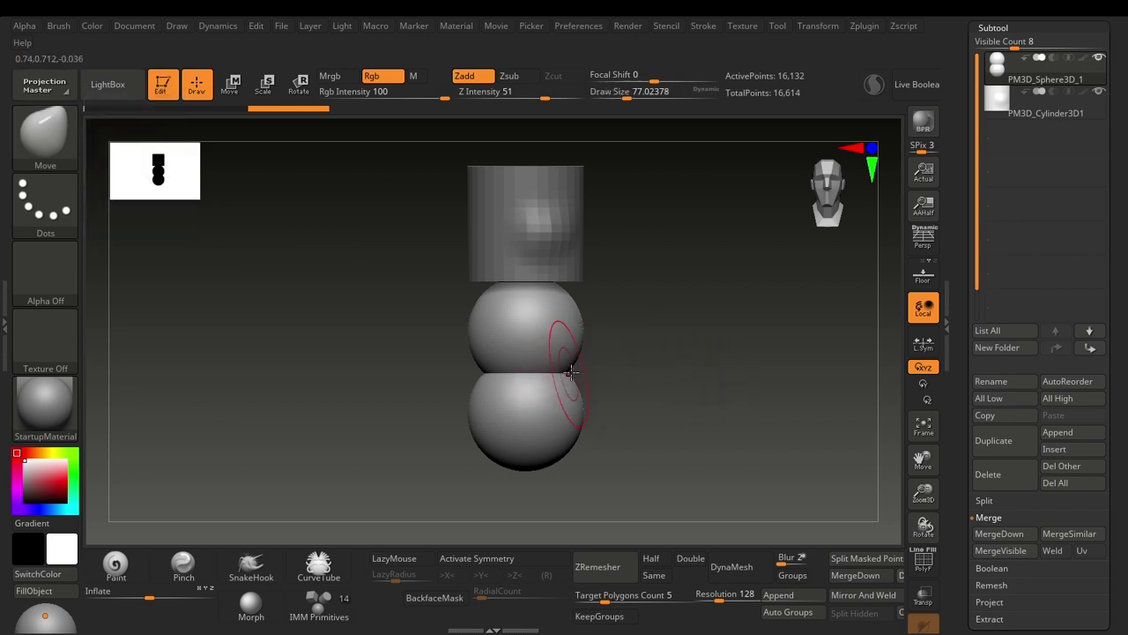
# - Pull the right side of both spheres outward with the Move brush, enlarging the draw size to about 108 and lifting the upper sphere's edge
pyautogui.moveTo(572, 370)
pyautogui.mouseDown()
pyautogui.moveTo(596, 376)
pyautogui.moveTo(591, 401)
pyautogui.mouseUp()
pyautogui.press('s')
pyautogui.moveTo(593, 399)
pyautogui.mouseDown()
pyautogui.moveTo(608, 400)
pyautogui.moveTo(580, 363)
pyautogui.moveTo(603, 314)
pyautogui.moveTo(600, 336)
pyautogui.mouseUp()
pyautogui.press('s')
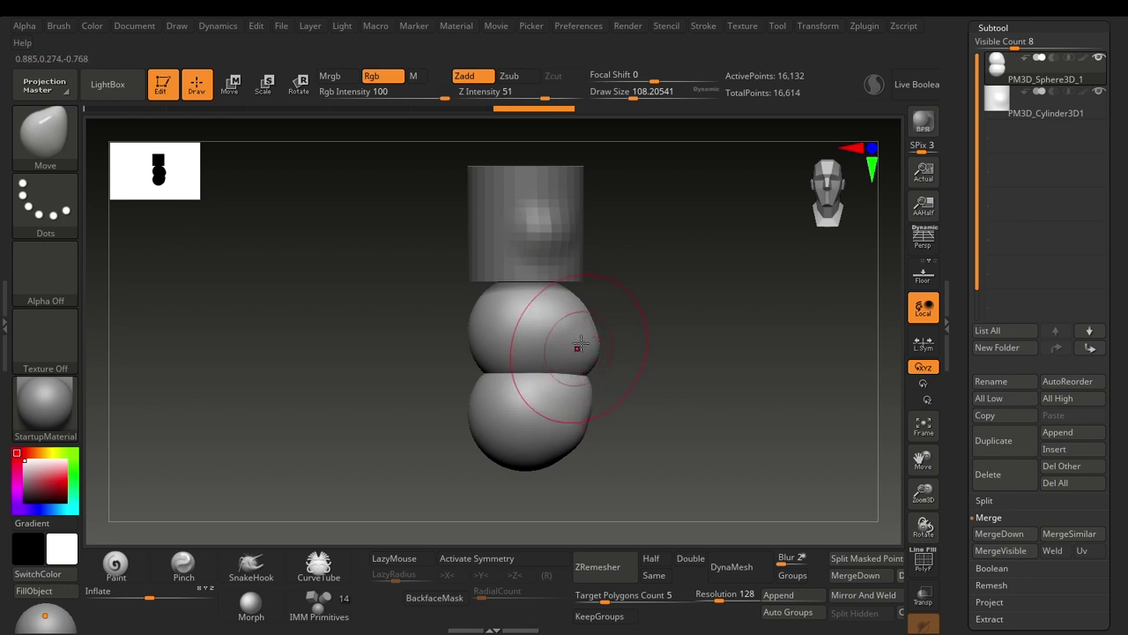
pyautogui.moveTo(565, 304); pyautogui.dragTo(592, 270)
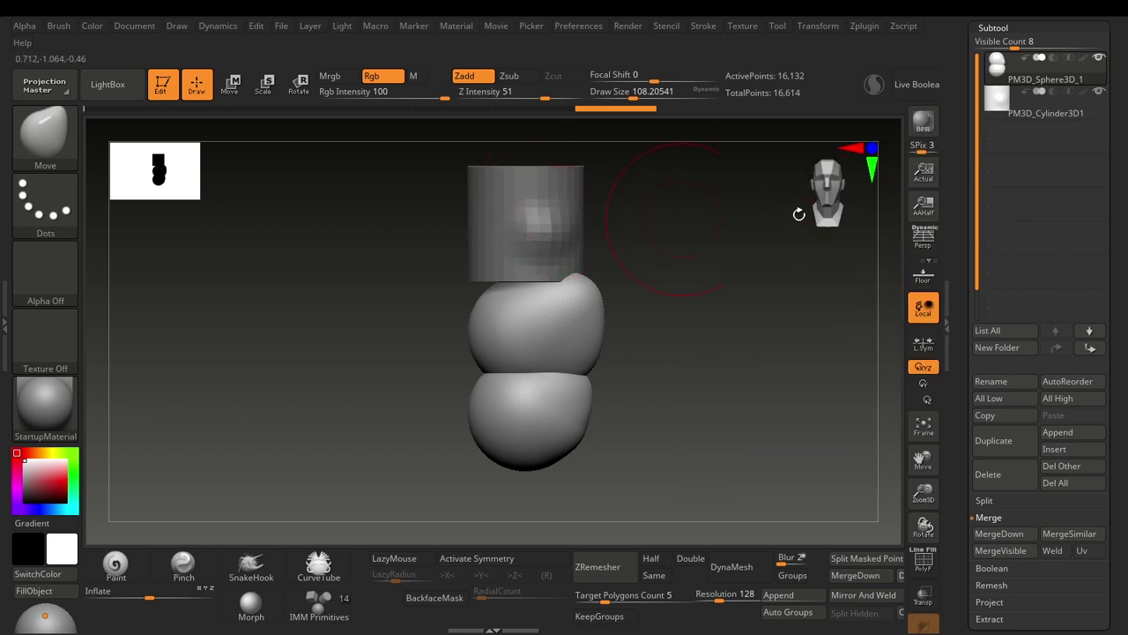
# - Activate the cylinder subtool and pull its lower right side outward with the Move brush
pyautogui.click(1050, 116)
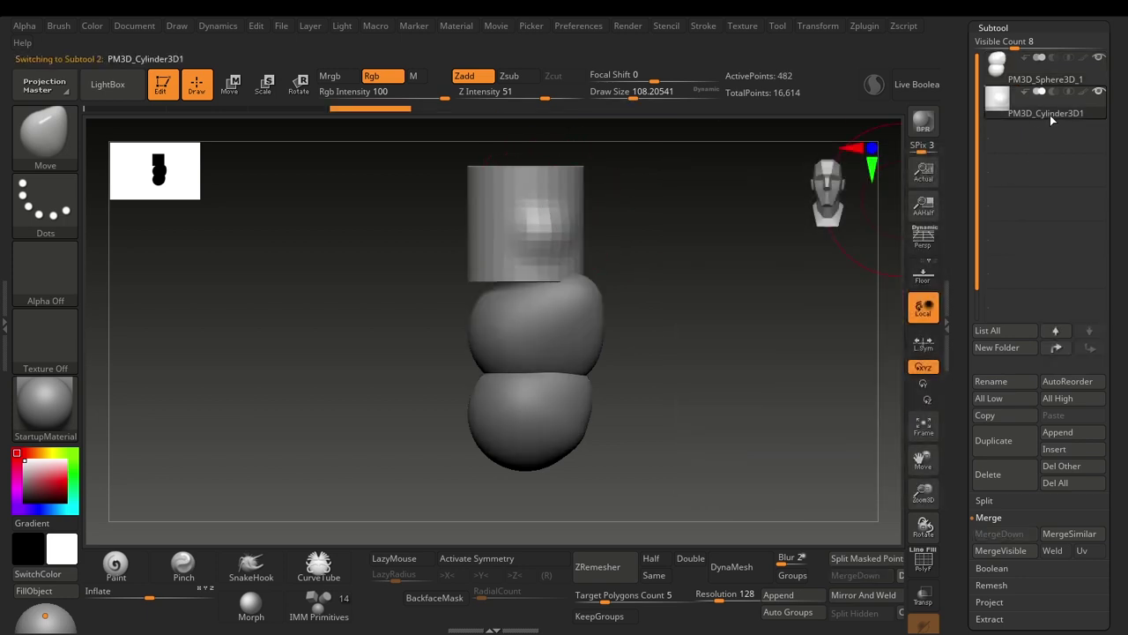
pyautogui.keyDown('alt'); pyautogui.moveTo(702, 272); pyautogui.dragTo(694, 295); pyautogui.keyUp('alt')
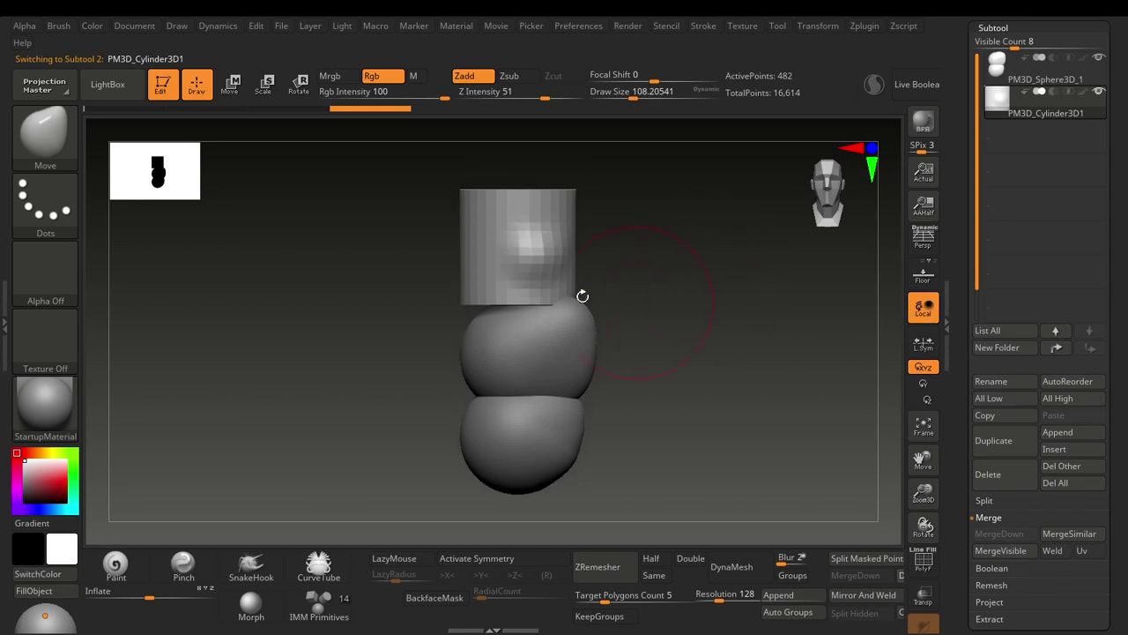
pyautogui.moveTo(558, 281); pyautogui.dragTo(586, 298)
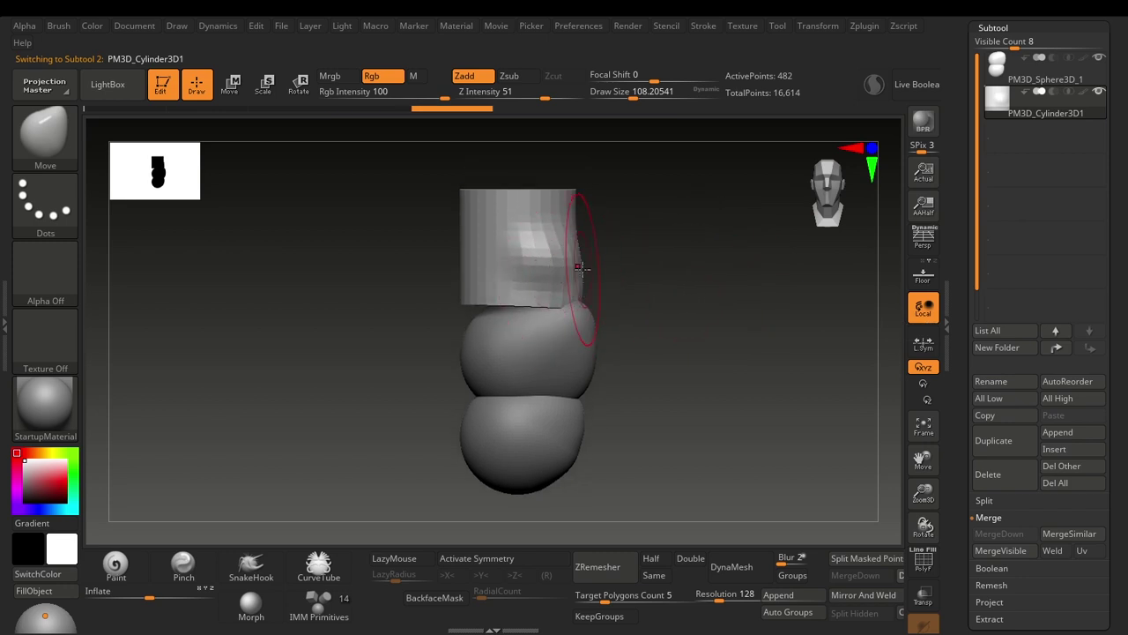
# - Move the cylinder slightly straight down into the upper sphere and return to Draw mode
pyautogui.press('w')
pyautogui.moveTo(520, 167); pyautogui.dragTo(522, 183)
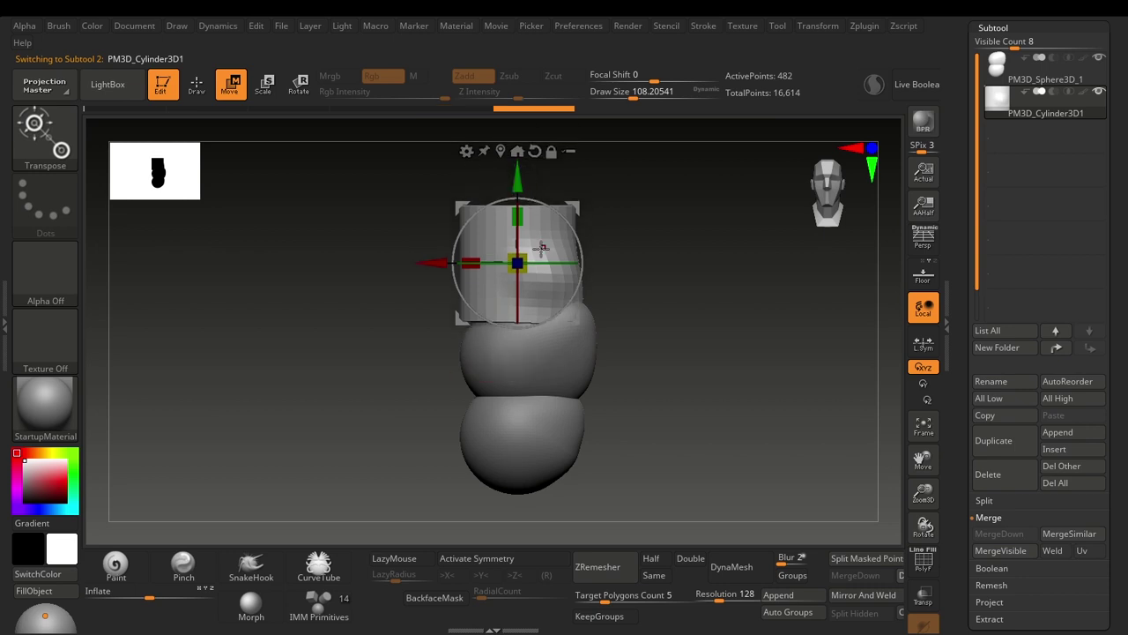
pyautogui.press('q')
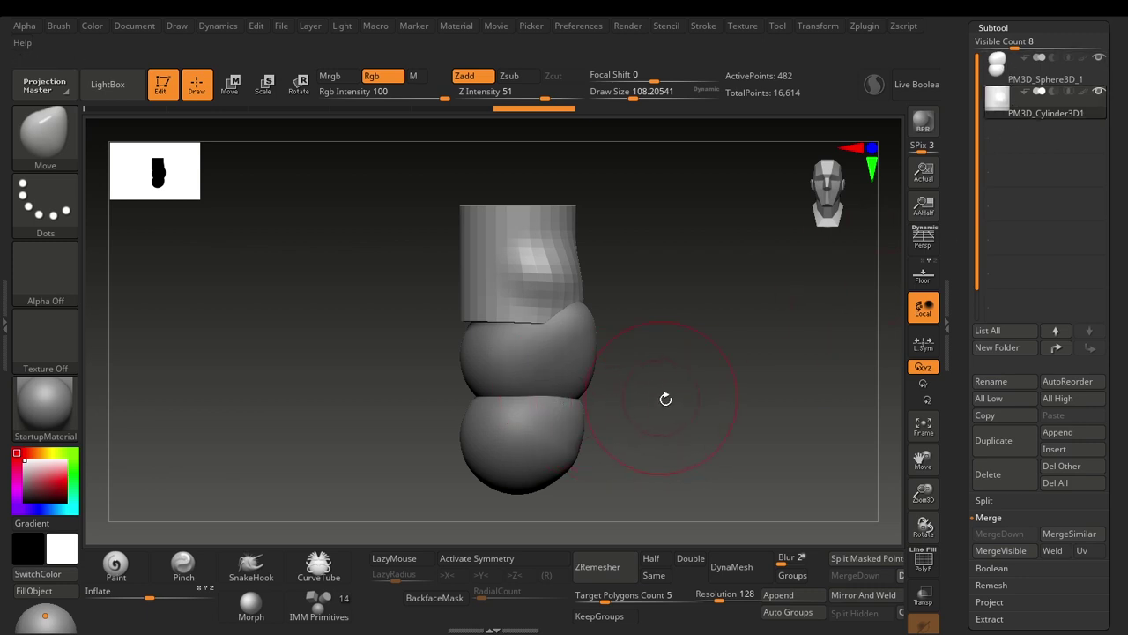
pyautogui.moveTo(664, 398)
pyautogui.mouseDown()
pyautogui.moveTo(652, 445)
pyautogui.moveTo(678, 427)
pyautogui.moveTo(684, 383)
pyautogui.mouseUp()
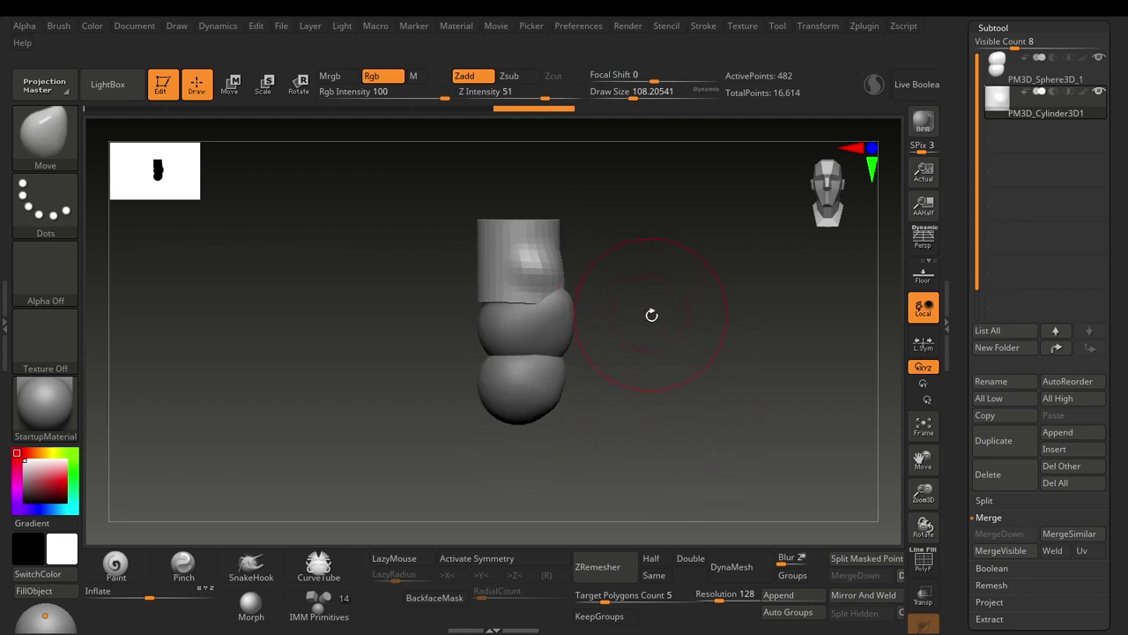
pyautogui.keyDown('alt'); pyautogui.moveTo(651, 315); pyautogui.dragTo(652, 364); pyautogui.keyUp('alt')
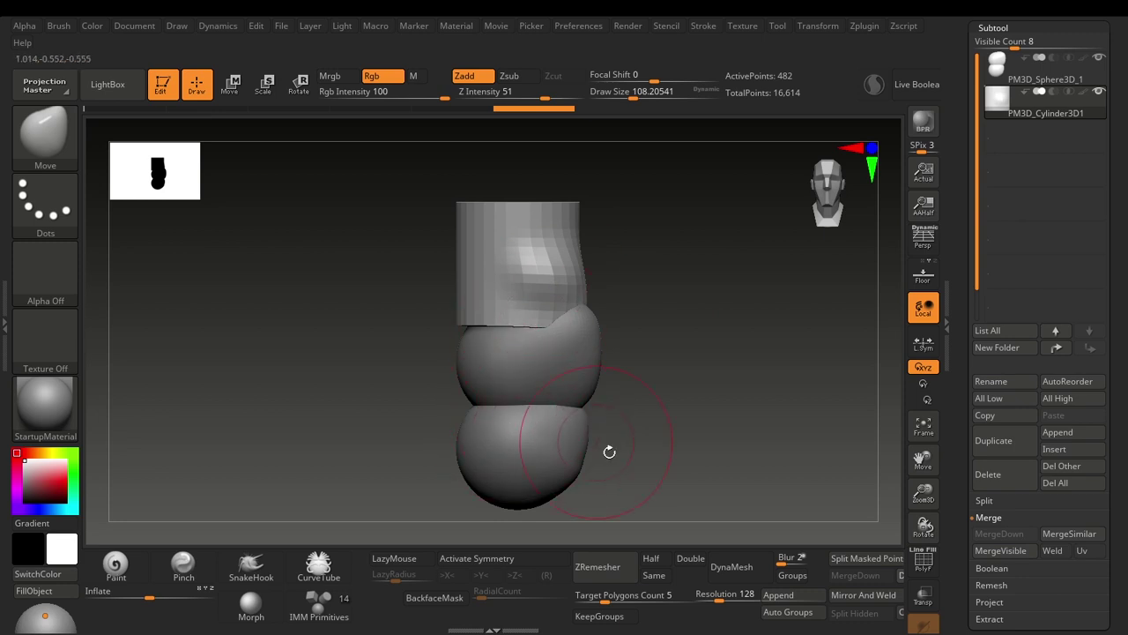
# - Examine the Merge options and the order of the sphere and cylinder in the subtool list
pyautogui.moveTo(1127, 376); pyautogui.dragTo(1127, 410)
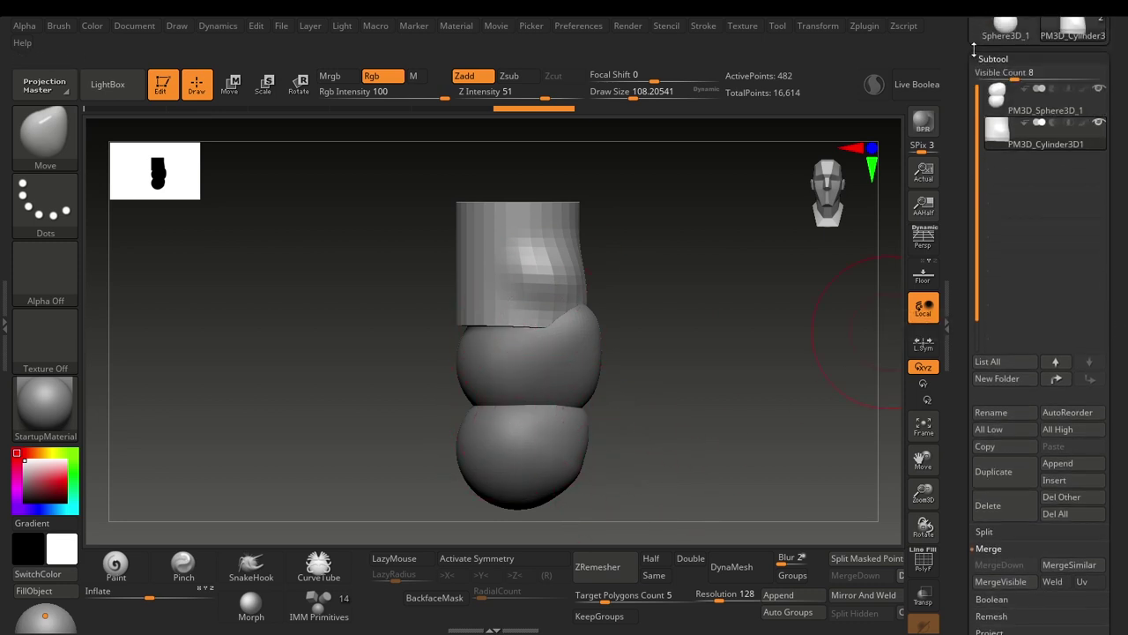
pyautogui.moveTo(1126, 233); pyautogui.dragTo(1124, 153)
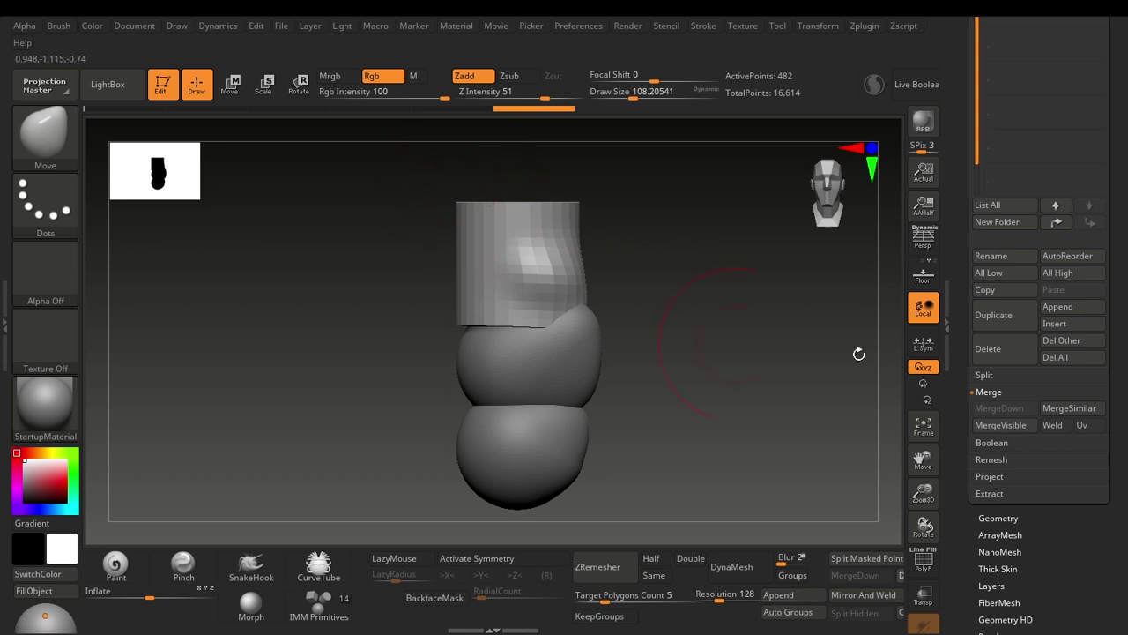
pyautogui.moveTo(1125, 201); pyautogui.dragTo(1115, 158)
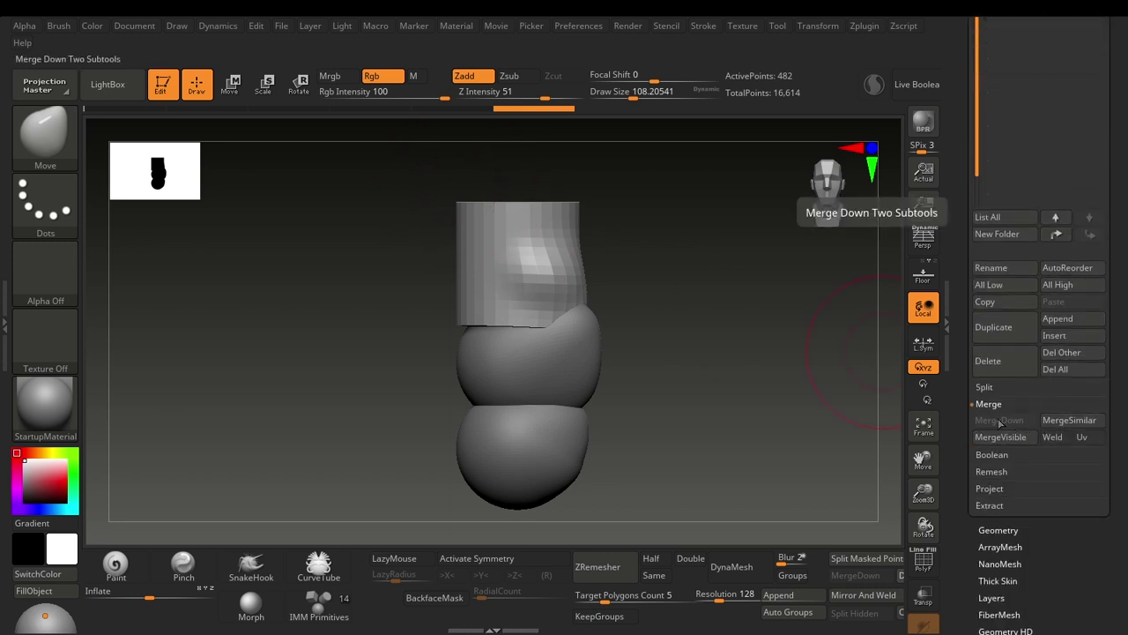
pyautogui.moveTo(1124, 58); pyautogui.dragTo(1124, 256)
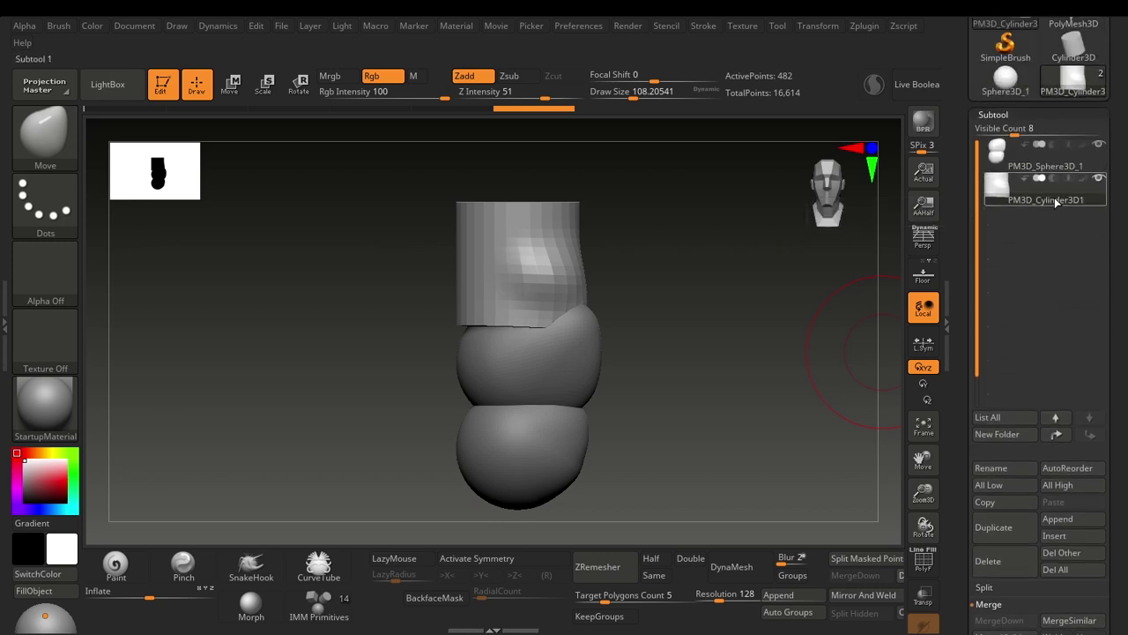
pyautogui.moveTo(1053, 200)
pyautogui.click(1045, 171)
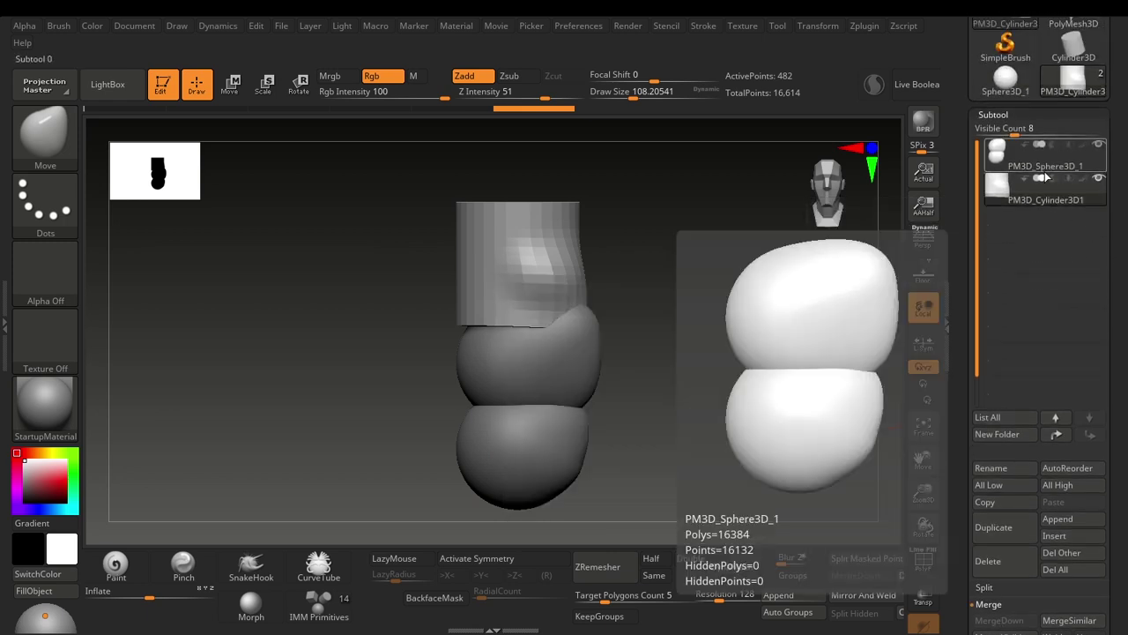
pyautogui.moveTo(1126, 508); pyautogui.dragTo(1126, 504)
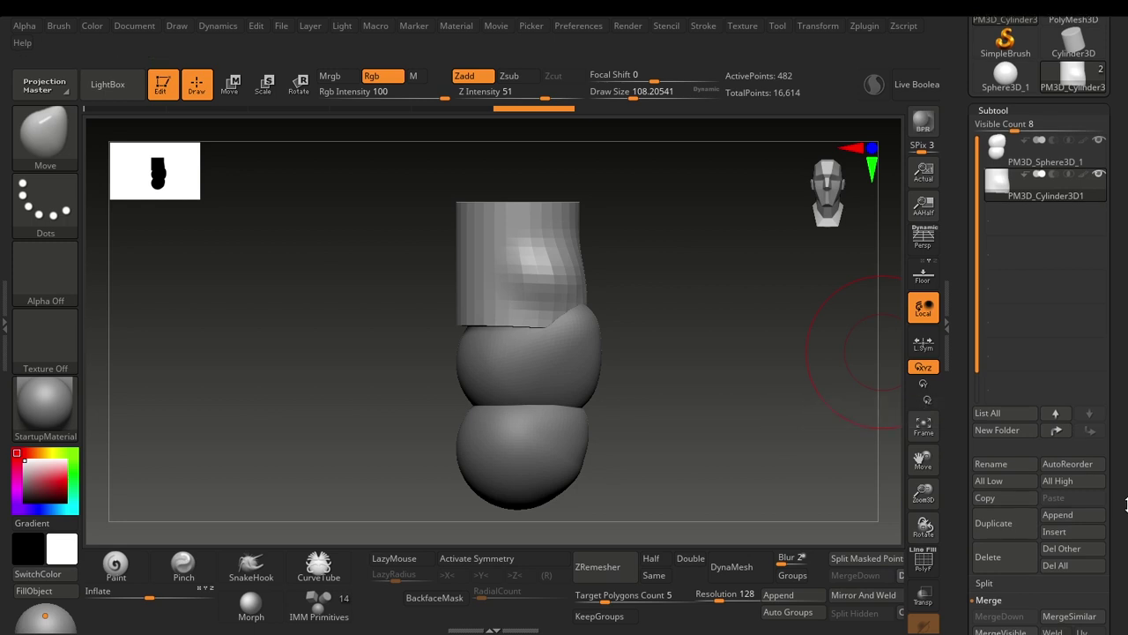
# - Activate the sphere subtool and merge it down with the cylinder below it, accepting the operation for the whole session
pyautogui.click(1000, 157)
pyautogui.moveTo(1126, 439); pyautogui.dragTo(1125, 295)
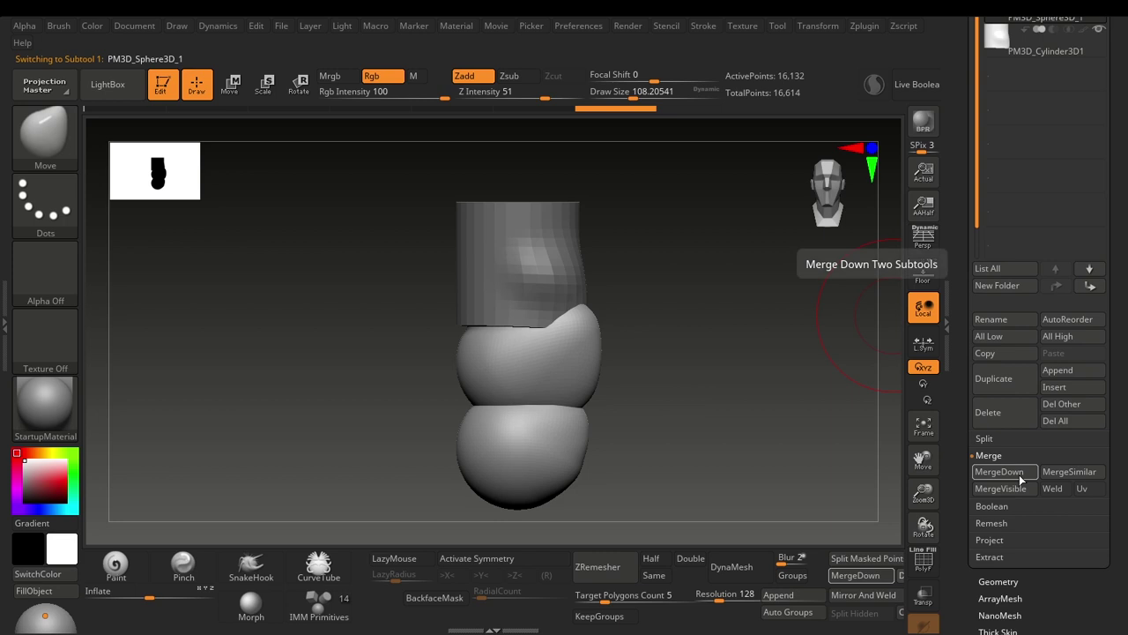
pyautogui.moveTo(1125, 90); pyautogui.dragTo(1125, 200)
pyautogui.moveTo(1045, 126)
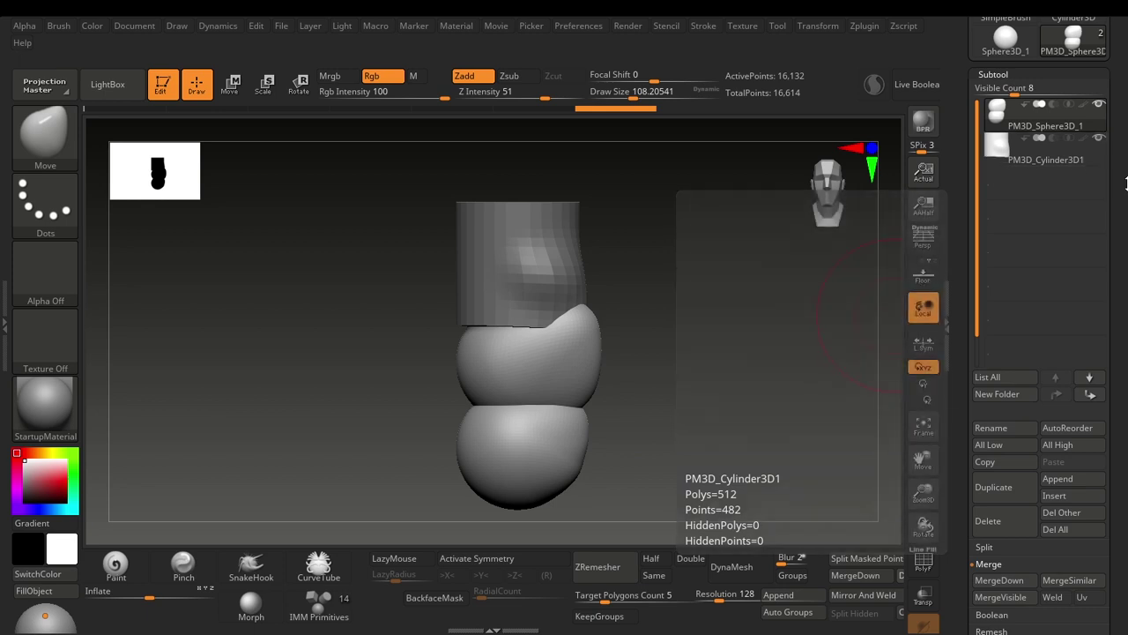
pyautogui.scroll(-3, 1040, 133)
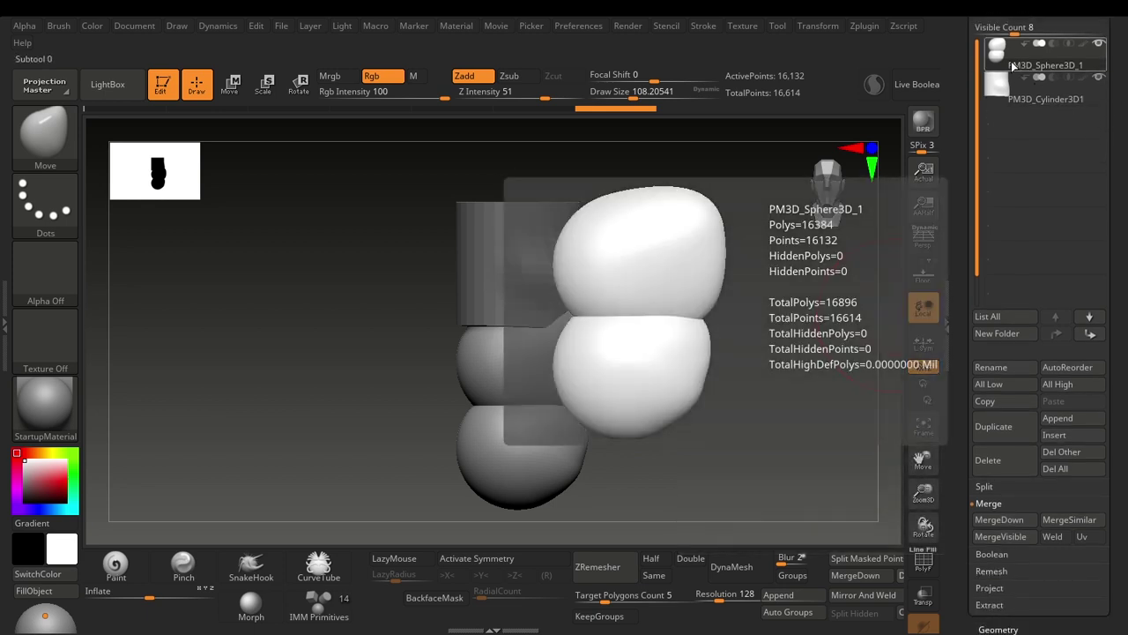
pyautogui.scroll(-2, 1126, 336)
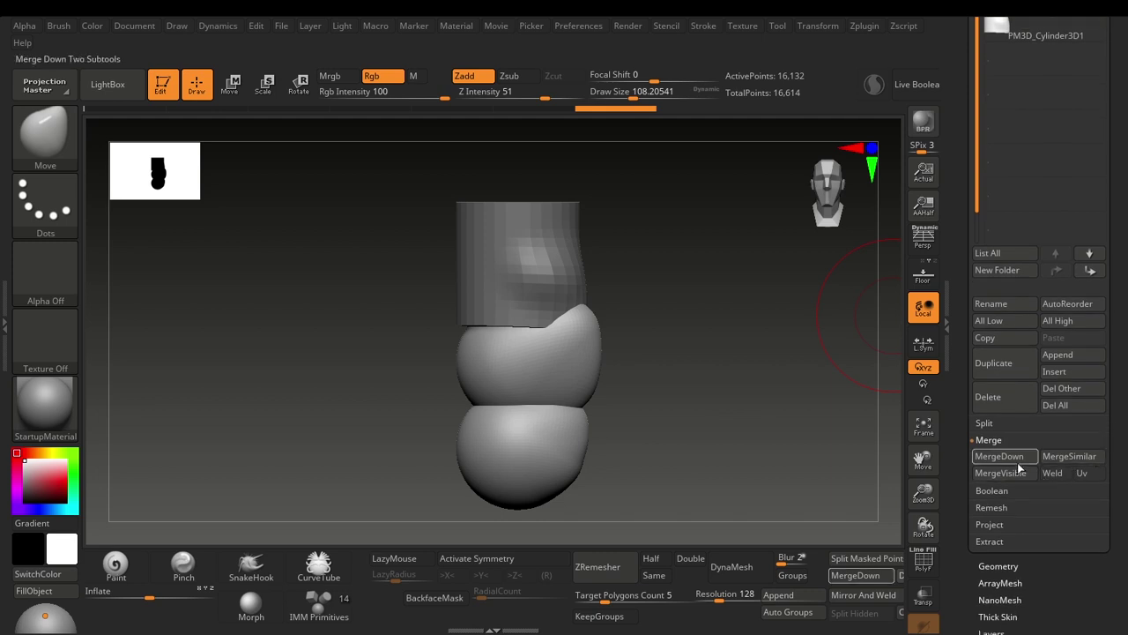
pyautogui.click(998, 457)
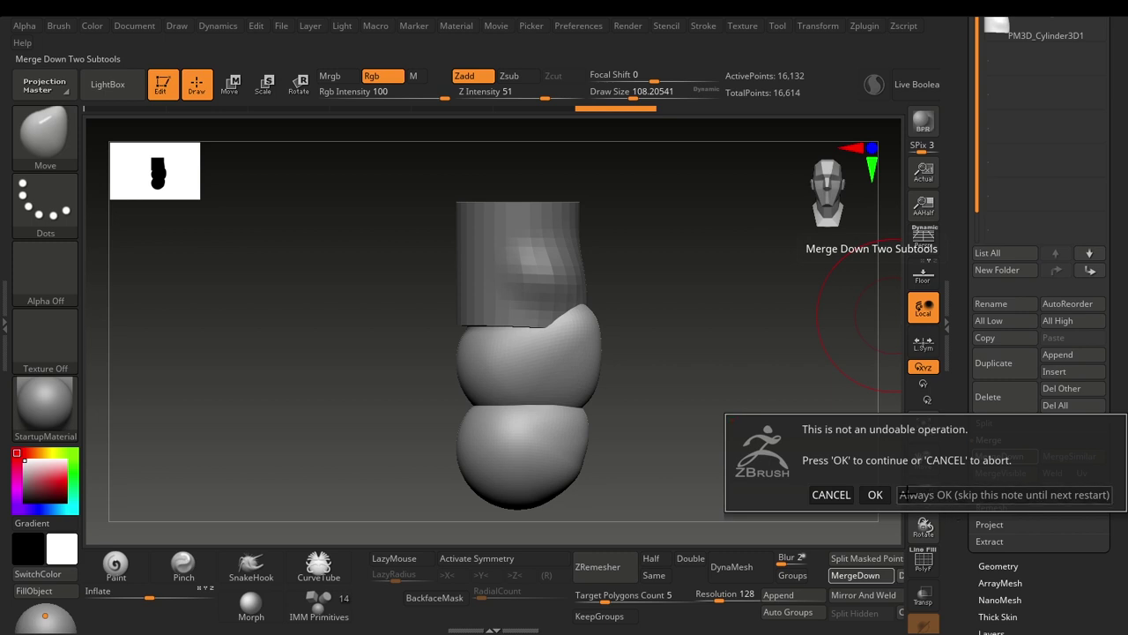
pyautogui.click(925, 496)
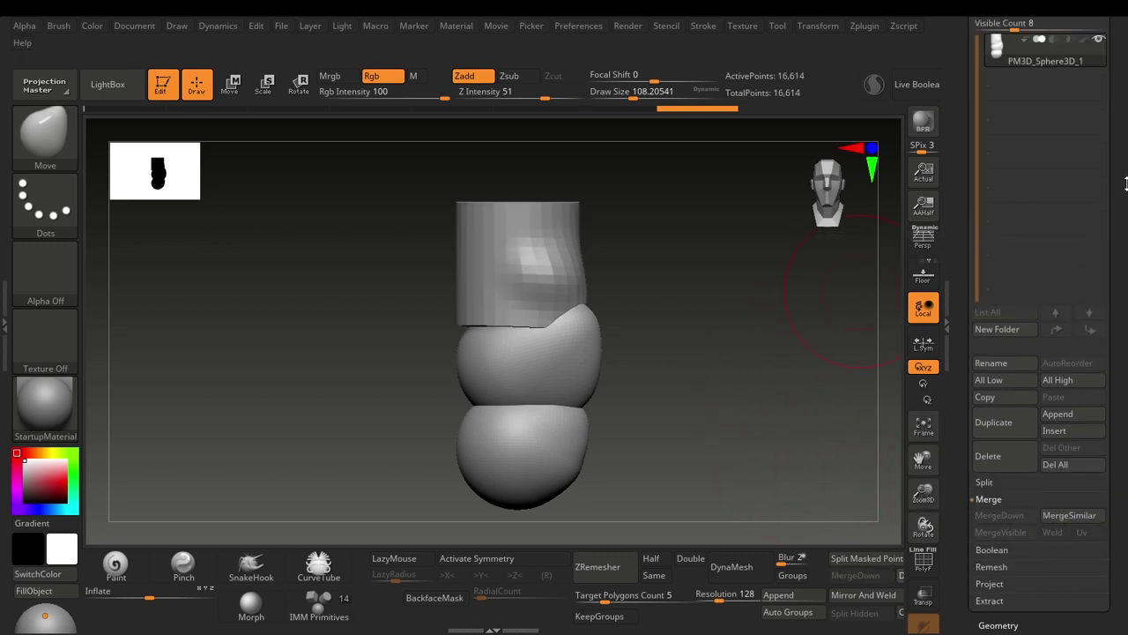
# - Display the merged mesh's polyframe and toggle it off and on to examine the cylinder and sphere polygroups
pyautogui.moveTo(1057, 173)
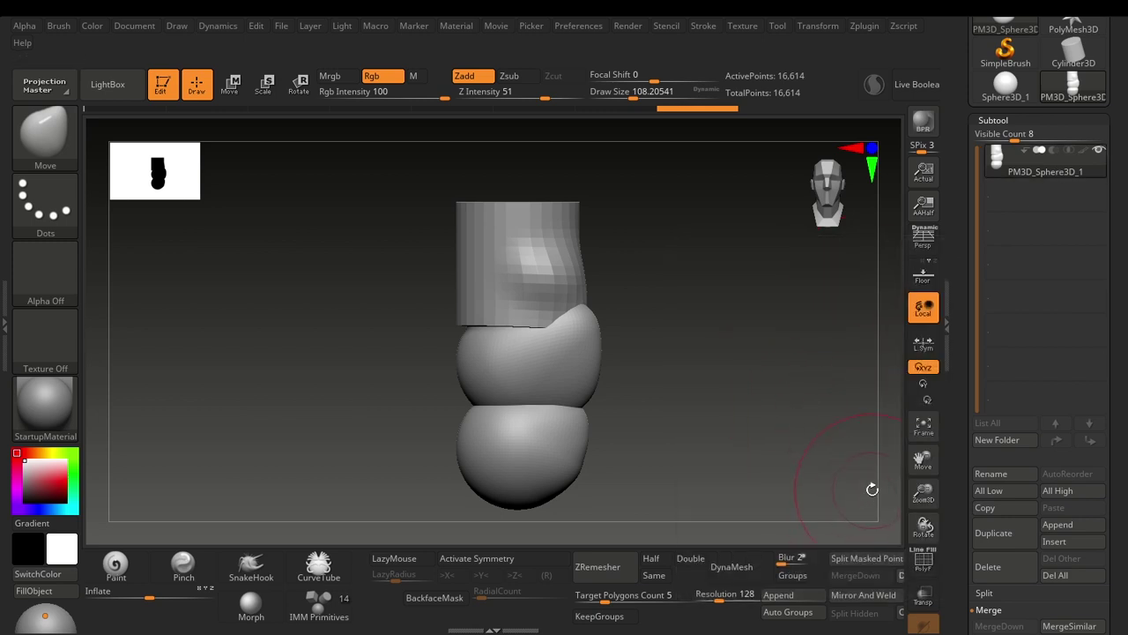
pyautogui.click(922, 561)
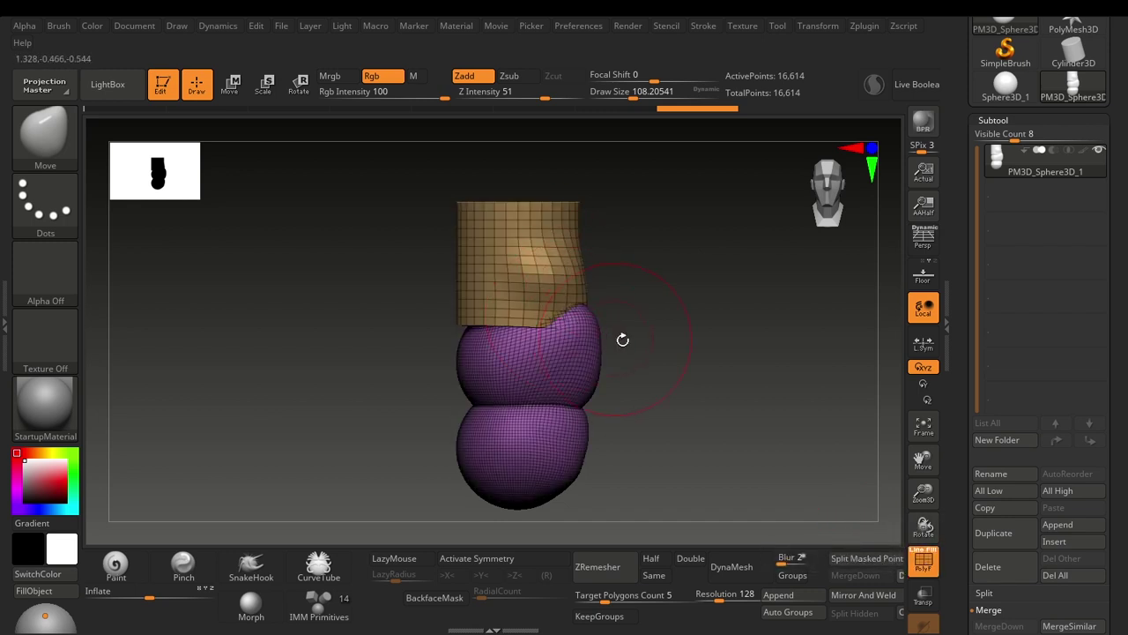
pyautogui.keyDown('ctrl'); pyautogui.moveTo(691, 348); pyautogui.dragTo(662, 311, button='right'); pyautogui.keyUp('ctrl')
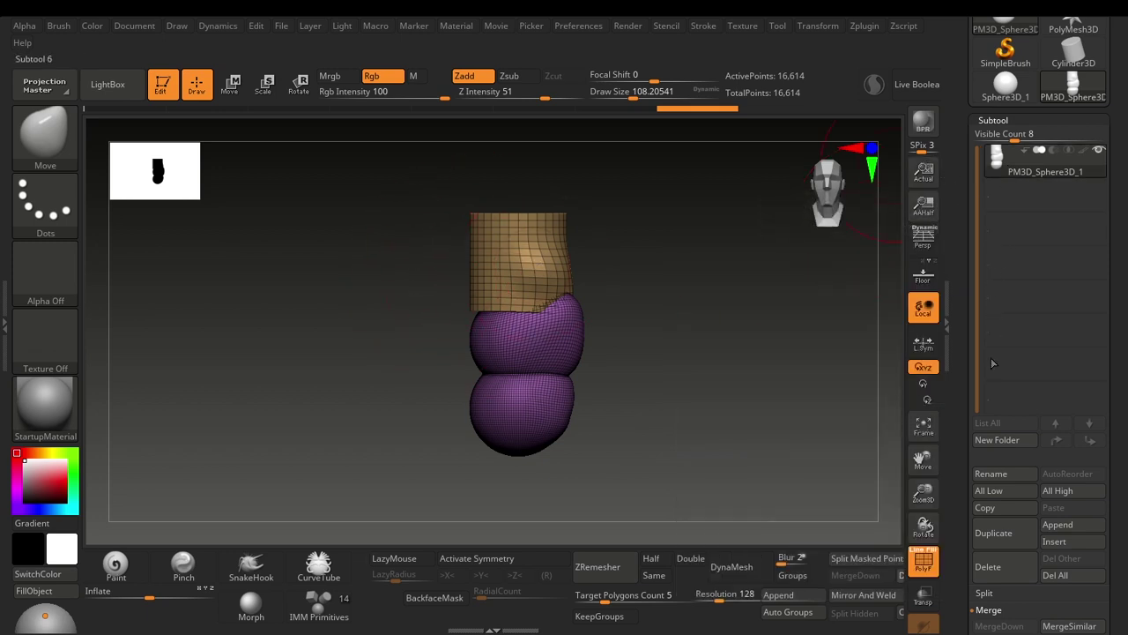
pyautogui.moveTo(679, 360)
pyautogui.mouseDown()
pyautogui.moveTo(634, 364)
pyautogui.moveTo(704, 359)
pyautogui.mouseUp()
pyautogui.keyDown('alt'); pyautogui.moveTo(650, 269); pyautogui.dragTo(653, 304); pyautogui.keyUp('alt')
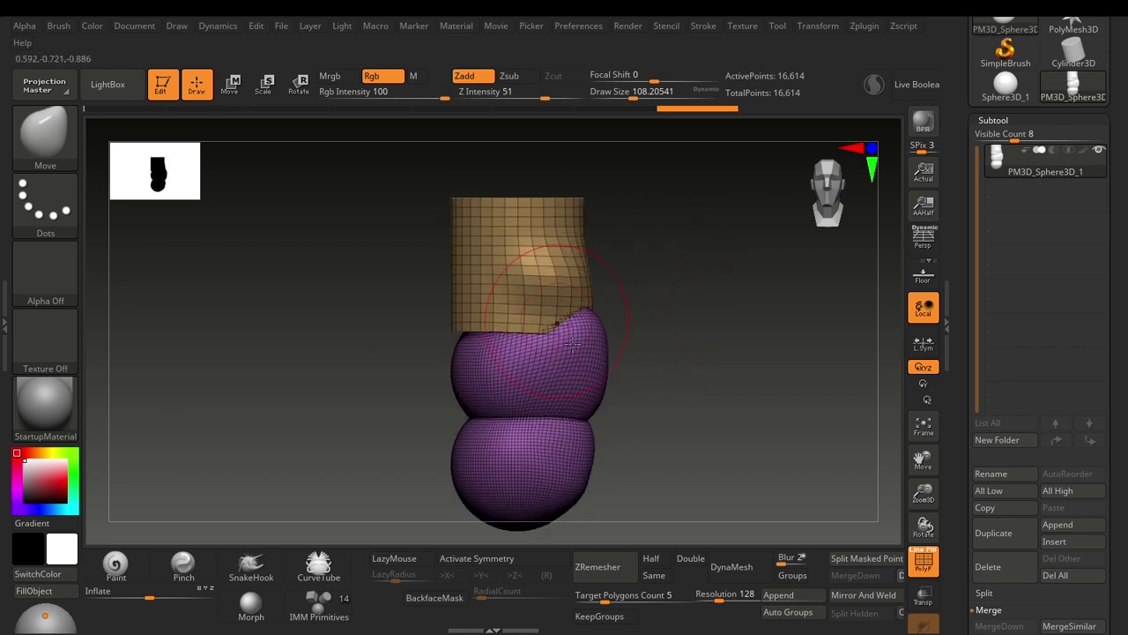
pyautogui.hotkey('shift', 'f')
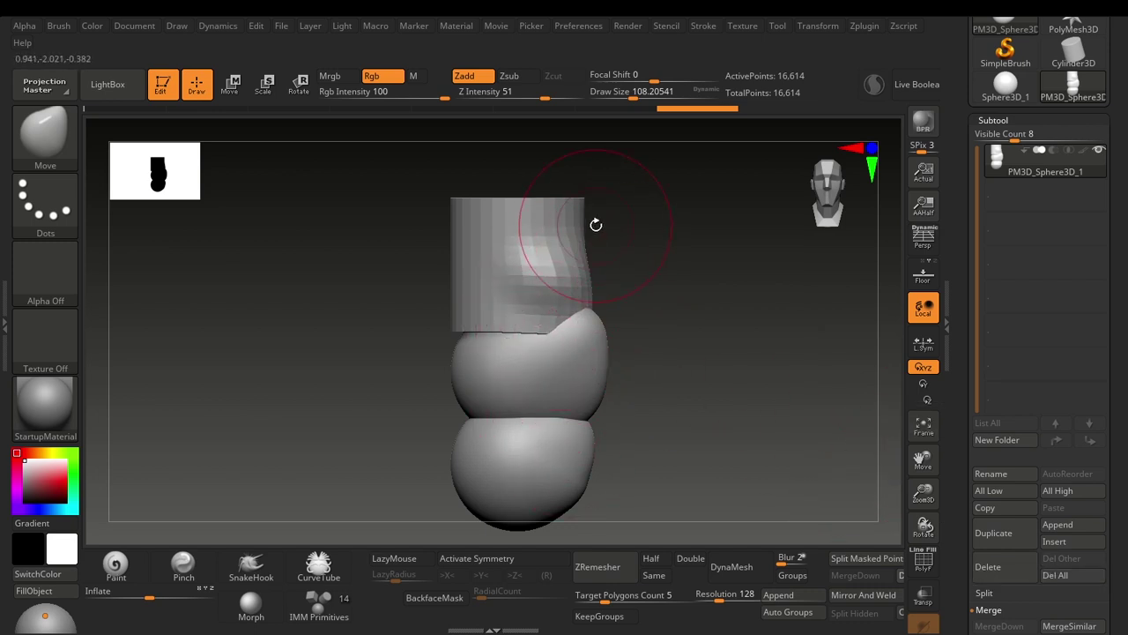
pyautogui.keyDown('alt'); pyautogui.moveTo(701, 410); pyautogui.dragTo(693, 360); pyautogui.keyUp('alt')
pyautogui.hotkey('shift', 'f')
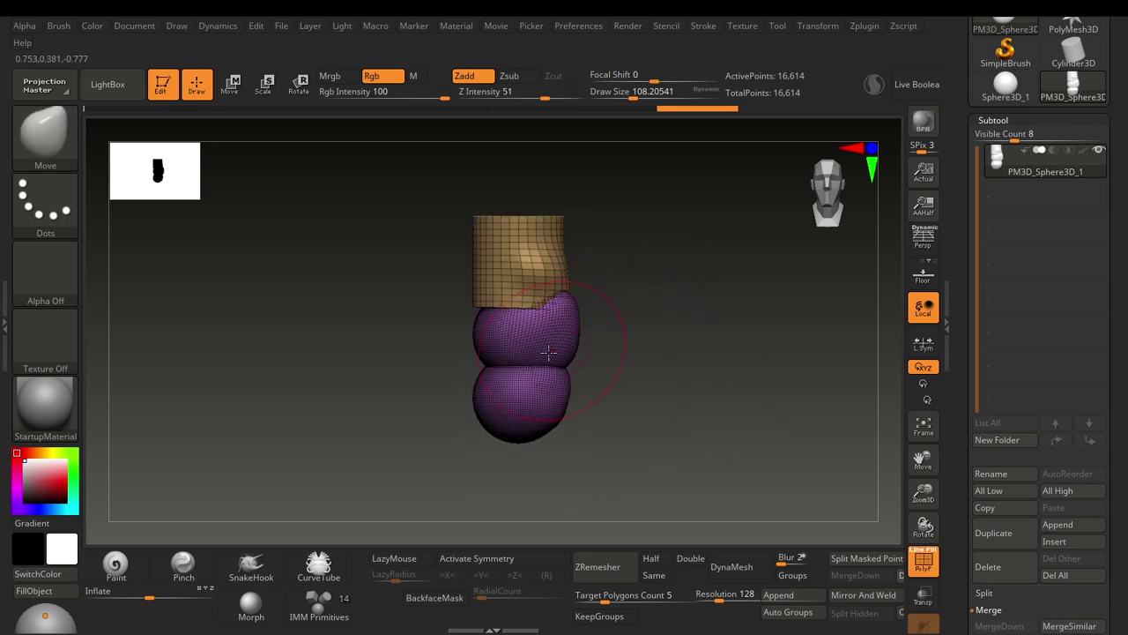
# - Reduce the draw size to about 71 and turn off the polyframe display
pyautogui.press('s')
pyautogui.moveTo(536, 351); pyautogui.dragTo(528, 350)
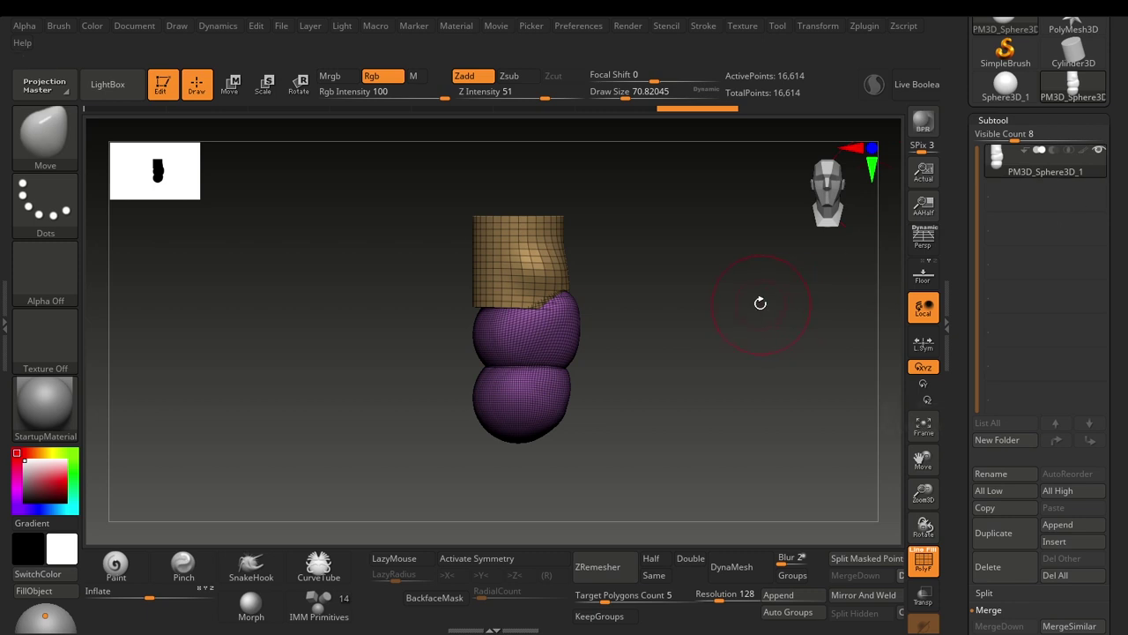
pyautogui.press('shift')
pyautogui.hotkey('shift', 'f')
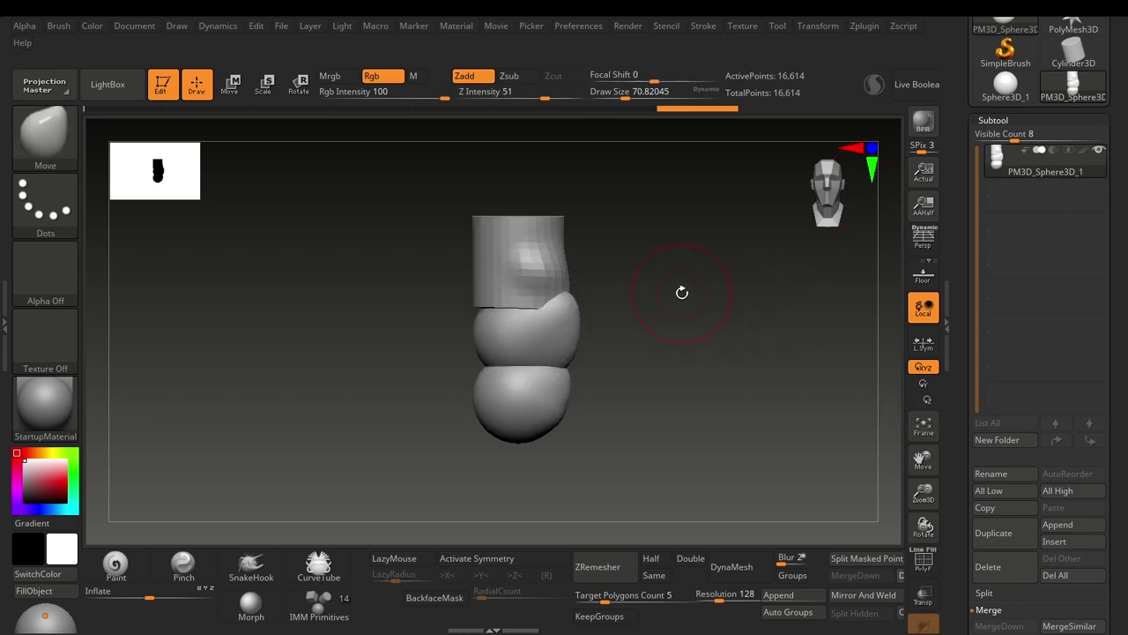
# - Isolate the spheres' polygroup on the merged mesh and invert the visibility to show only the cylinder
pyautogui.moveTo(682, 293); pyautogui.dragTo(707, 362)
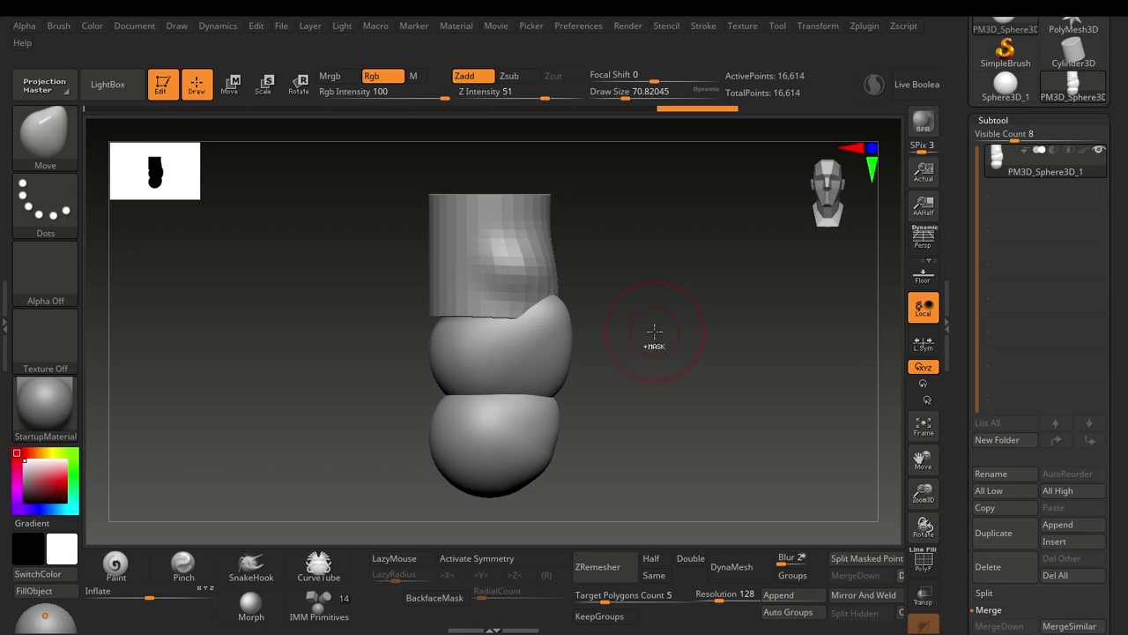
pyautogui.hotkey('ctrl', 'shift')
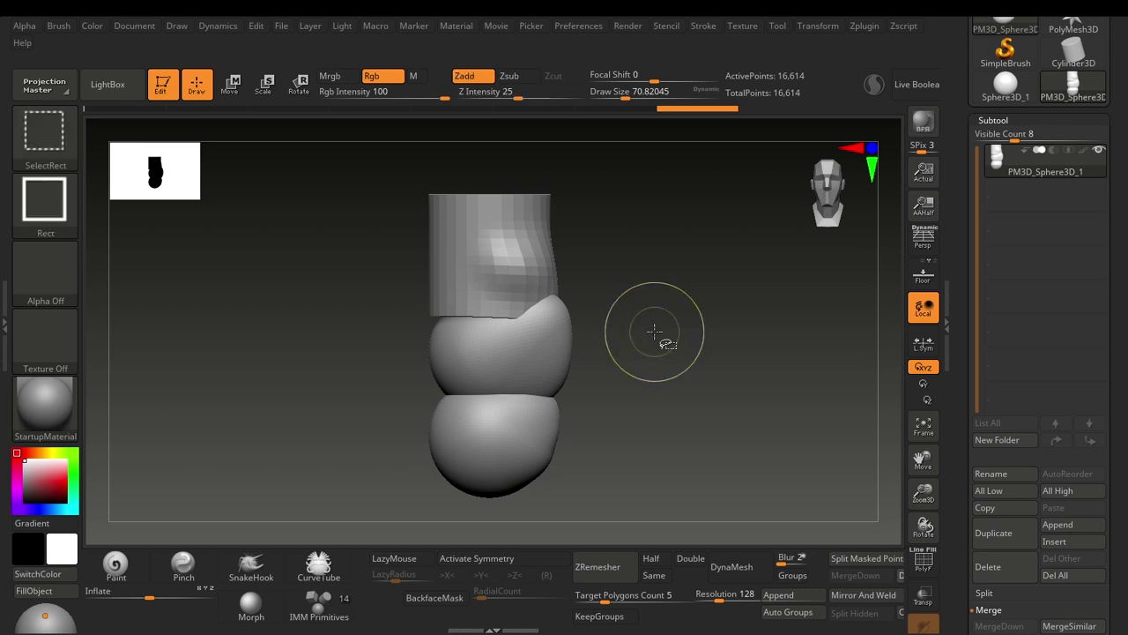
pyautogui.keyDown('ctrl'); pyautogui.keyDown('shift'); pyautogui.click(540, 370); pyautogui.keyUp('shift'); pyautogui.keyUp('ctrl')
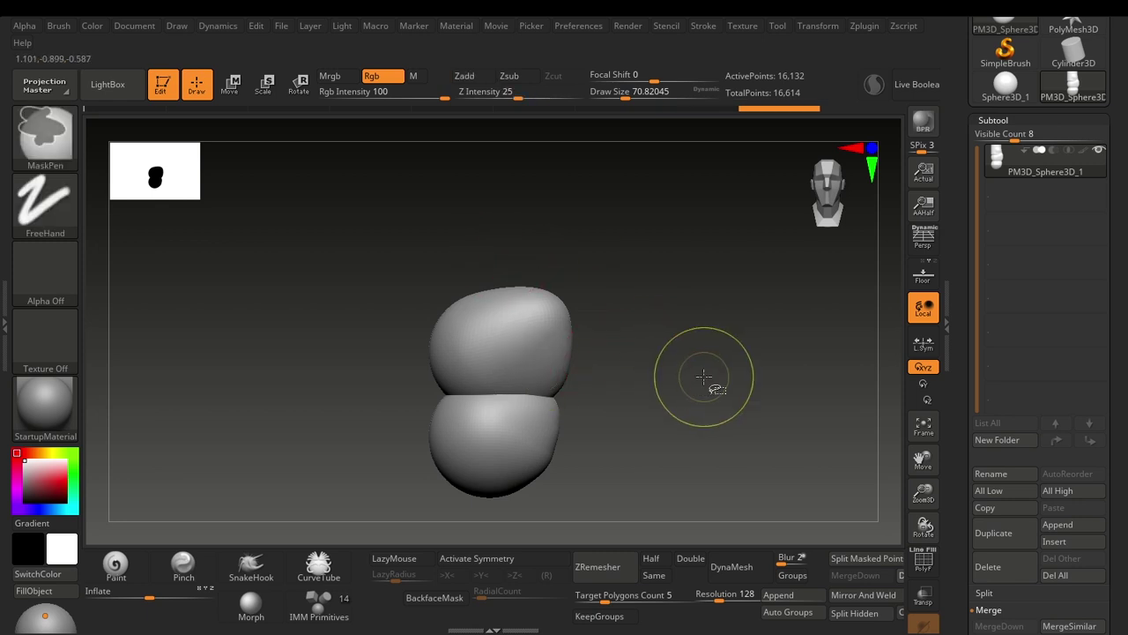
pyautogui.keyDown('ctrl'); pyautogui.keyDown('shift'); pyautogui.moveTo(746, 372); pyautogui.dragTo(802, 457); pyautogui.keyUp('shift'); pyautogui.keyUp('ctrl')
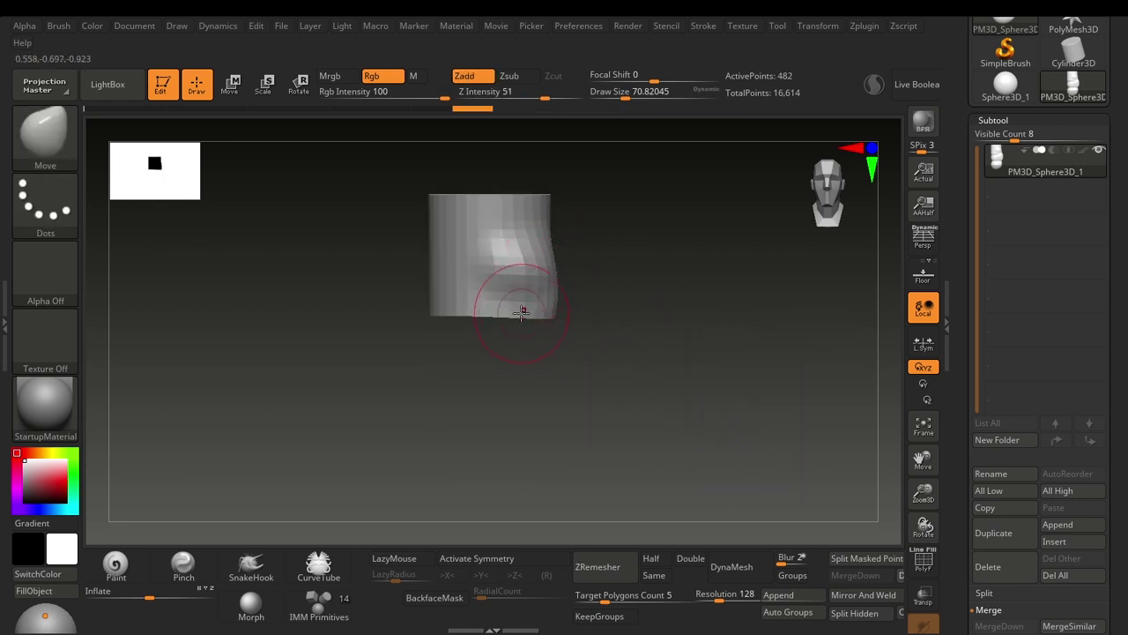
# - Show the whole merged mesh again and undo that visibility change
pyautogui.press('ctrl')
pyautogui.keyDown('ctrl'); pyautogui.keyDown('shift'); pyautogui.click(762, 421); pyautogui.keyUp('shift'); pyautogui.keyUp('ctrl')
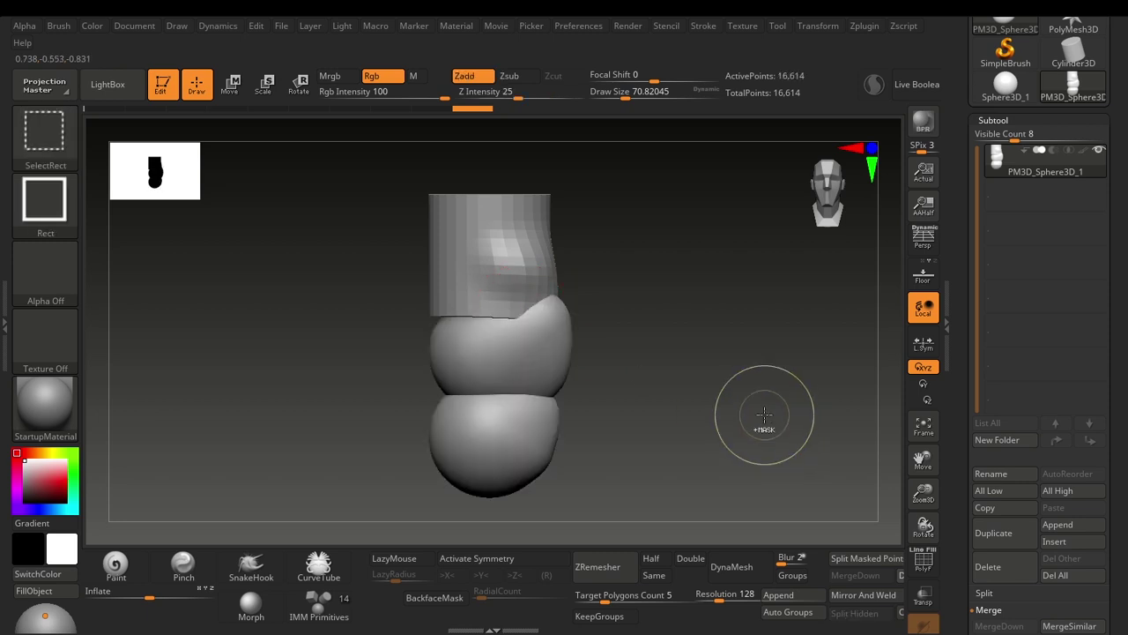
pyautogui.hotkey('ctrl', 'z')
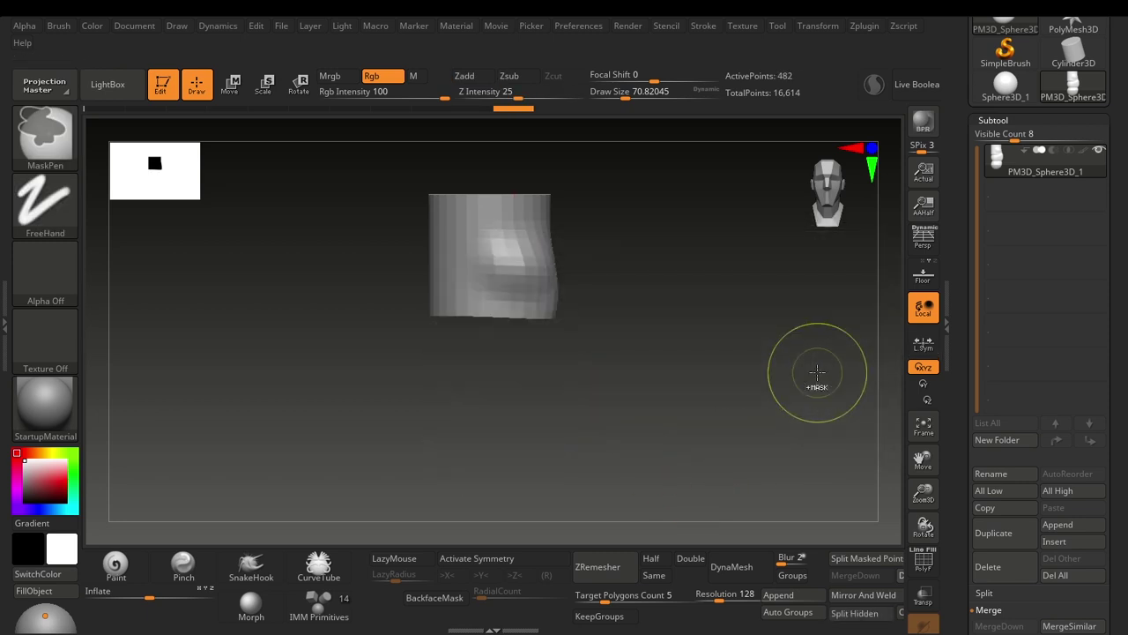
# - Split the hidden spheres off the visible cylinder with Split Hidden and check both parts in the subtool list
pyautogui.keyDown('alt'); pyautogui.moveTo(684, 350); pyautogui.dragTo(741, 426); pyautogui.keyUp('alt')
pyautogui.keyDown('alt'); pyautogui.moveTo(703, 333); pyautogui.dragTo(756, 356); pyautogui.keyUp('alt')
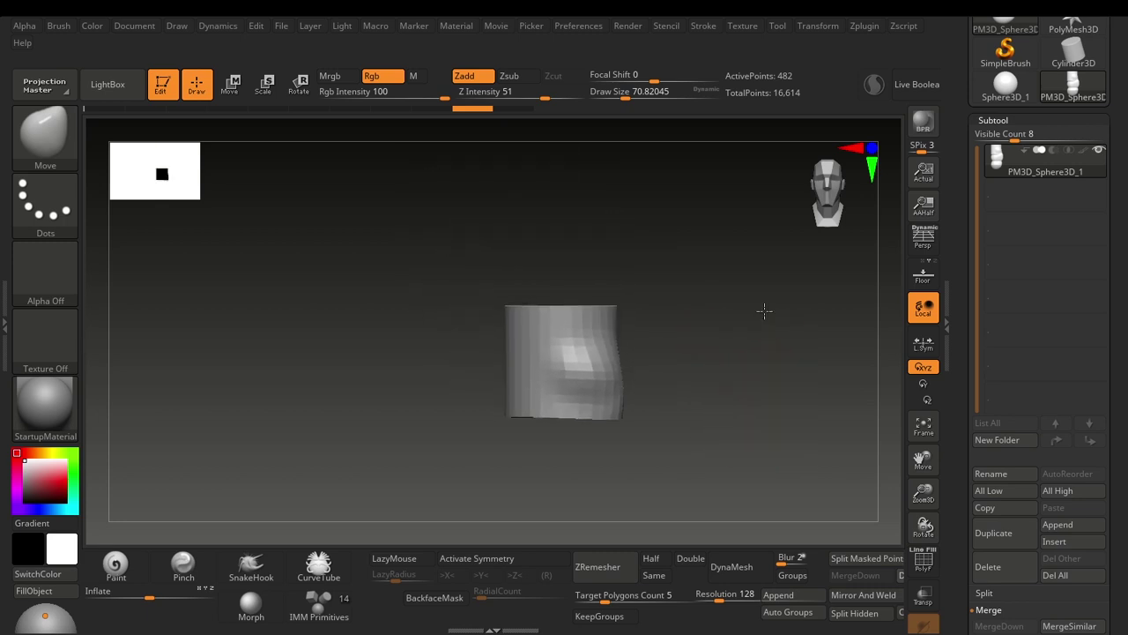
pyautogui.keyDown('alt'); pyautogui.moveTo(764, 311); pyautogui.dragTo(741, 252); pyautogui.keyUp('alt')
pyautogui.moveTo(735, 299); pyautogui.dragTo(721, 318)
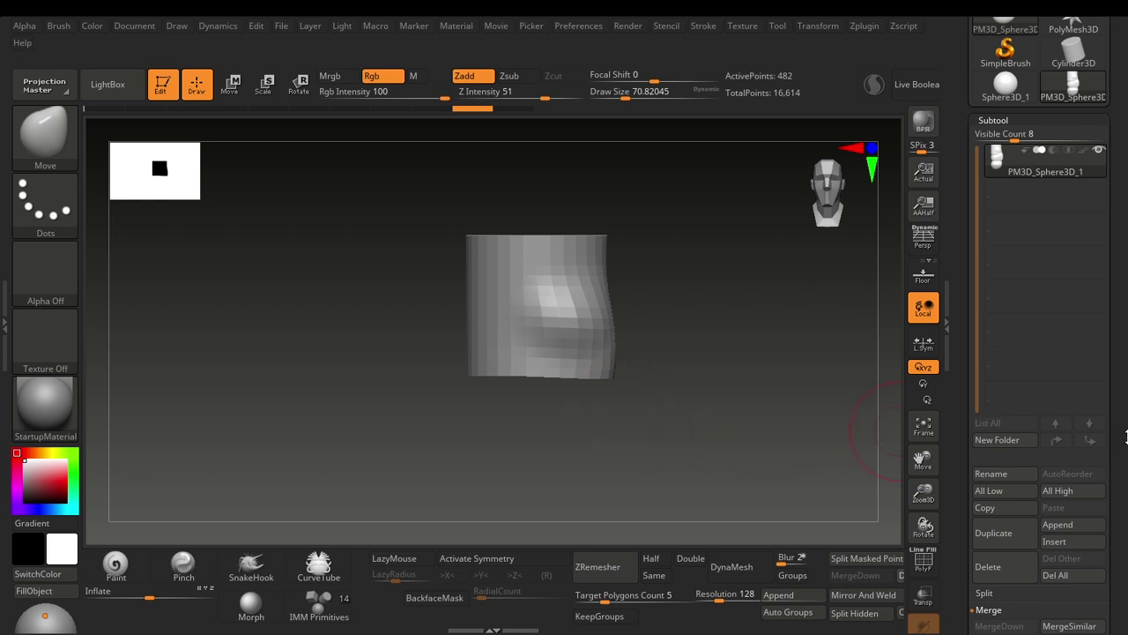
pyautogui.moveTo(1125, 434); pyautogui.dragTo(1120, 334)
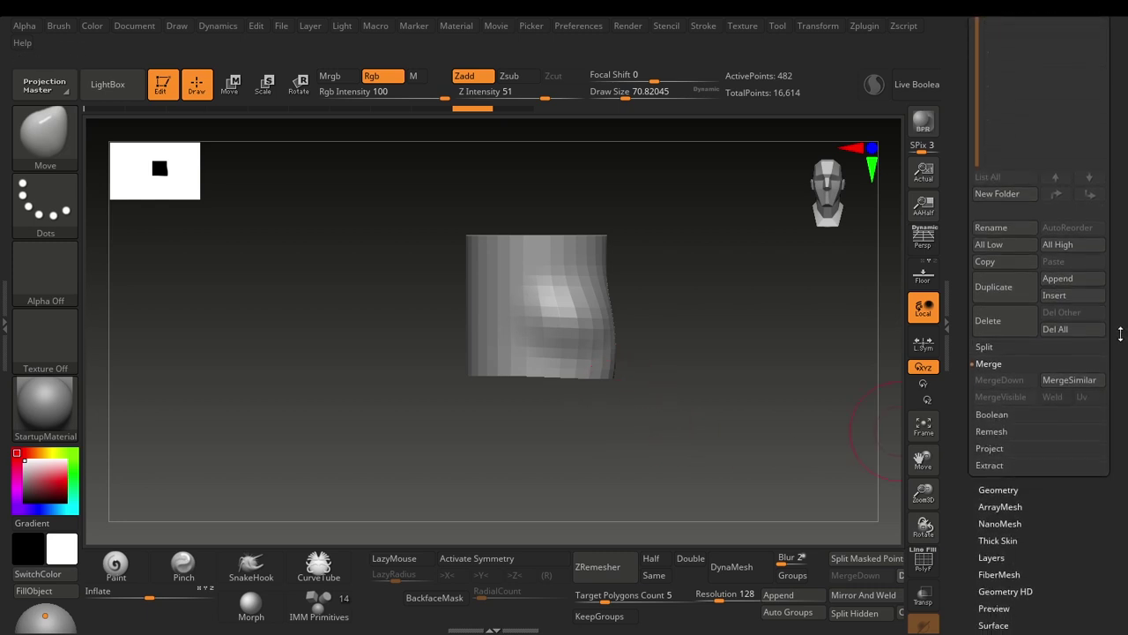
pyautogui.click(985, 347)
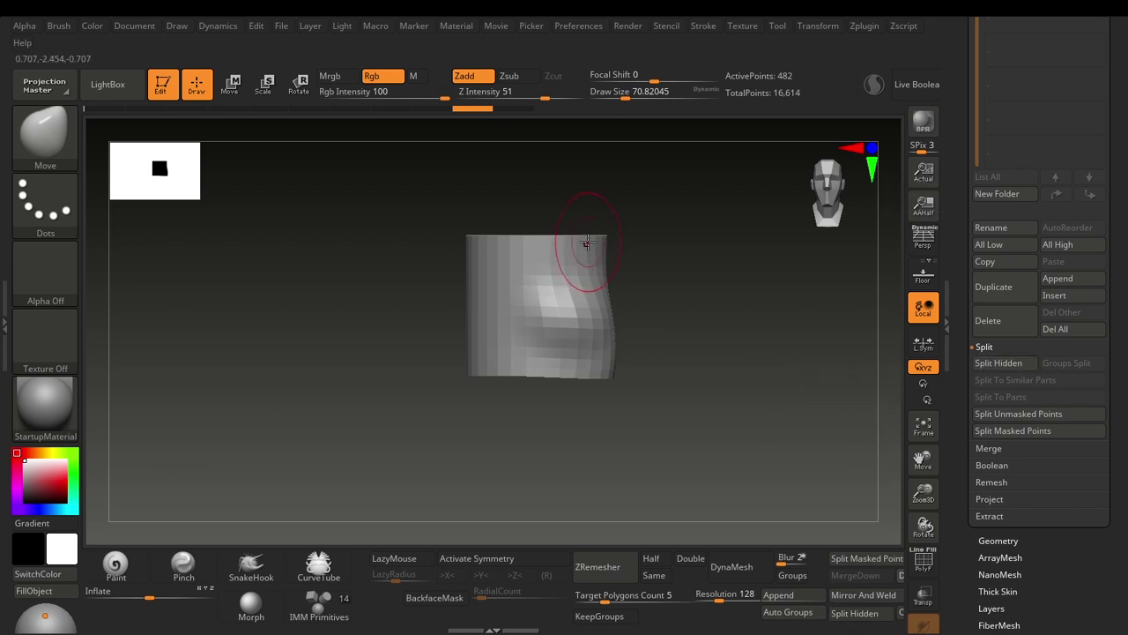
pyautogui.click(1010, 369)
pyautogui.keyDown('alt'); pyautogui.moveTo(751, 448); pyautogui.dragTo(723, 393); pyautogui.keyUp('alt')
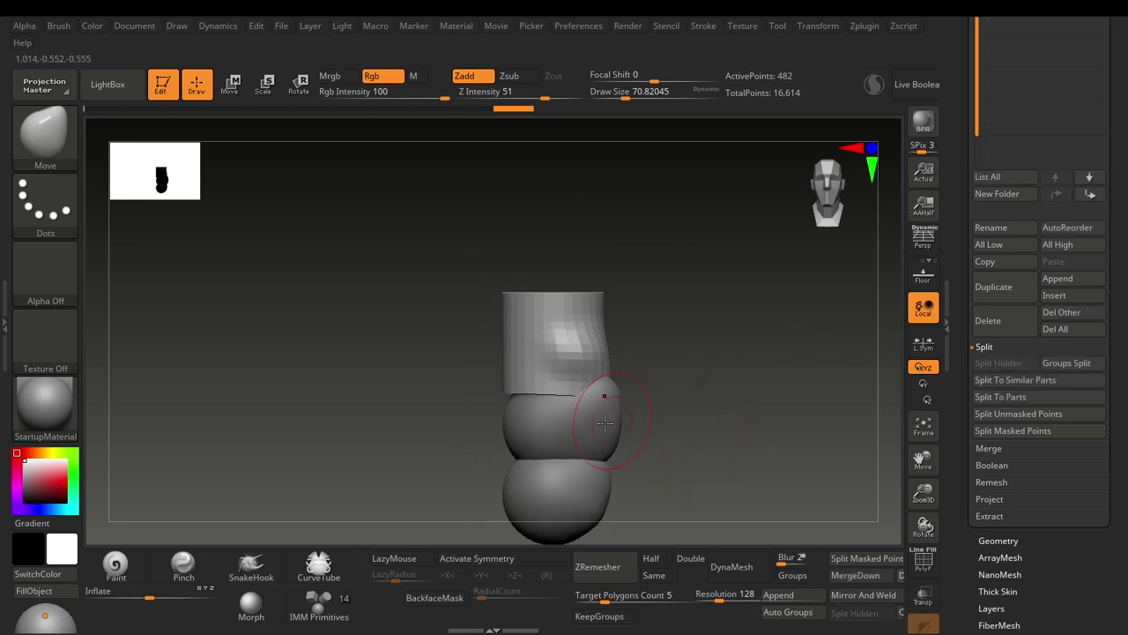
pyautogui.moveTo(1123, 204); pyautogui.dragTo(1125, 320)
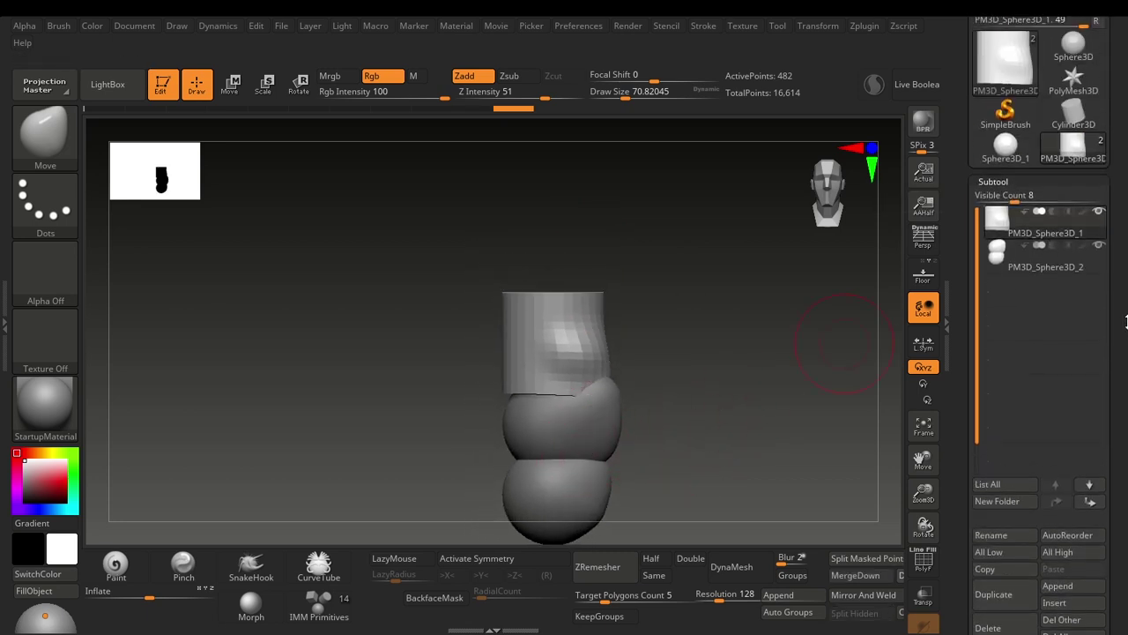
pyautogui.click(993, 233)
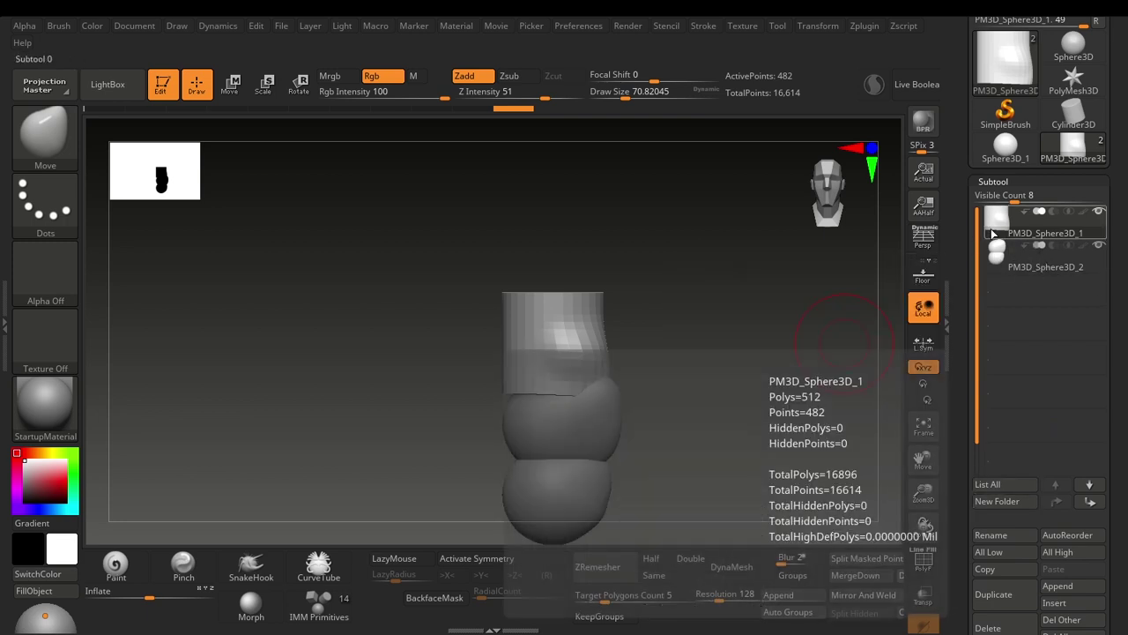
# - Merge the cylinder subtool down into the spheres subtool, accepting the non-undoable operation and skipping that note until the next restart
pyautogui.moveTo(1127, 358); pyautogui.dragTo(1097, 293)
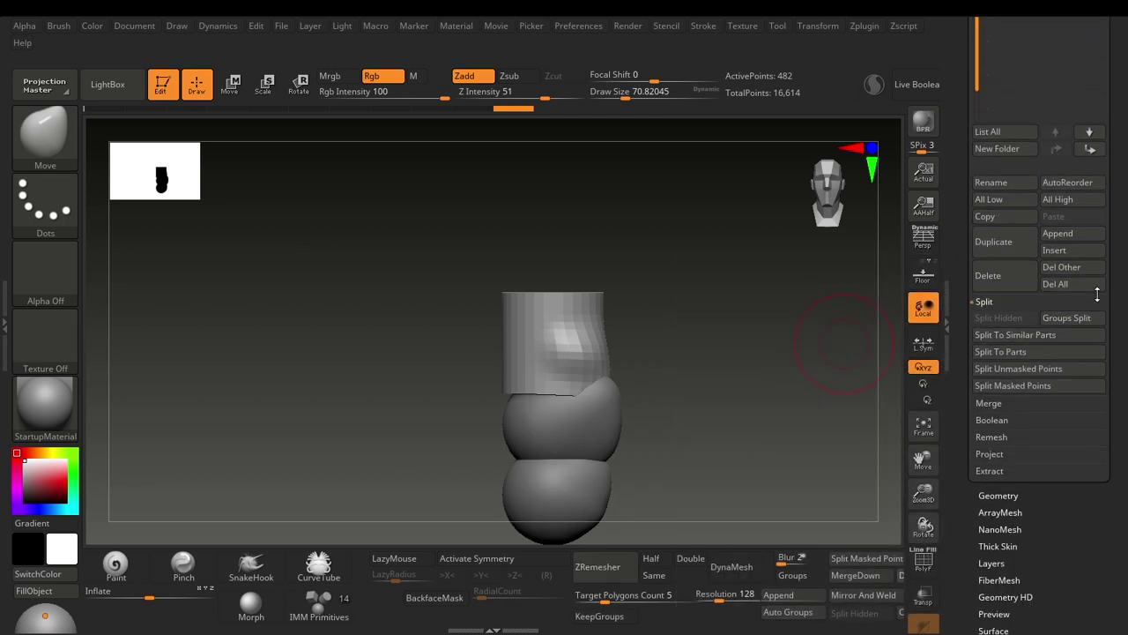
pyautogui.click(989, 404)
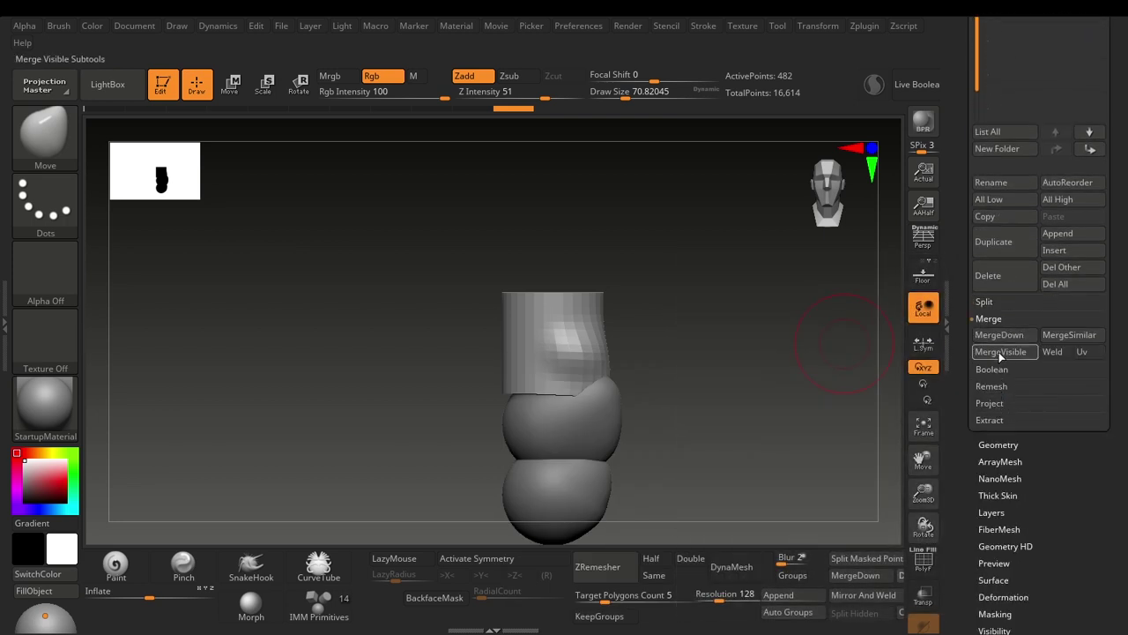
pyautogui.click(998, 335)
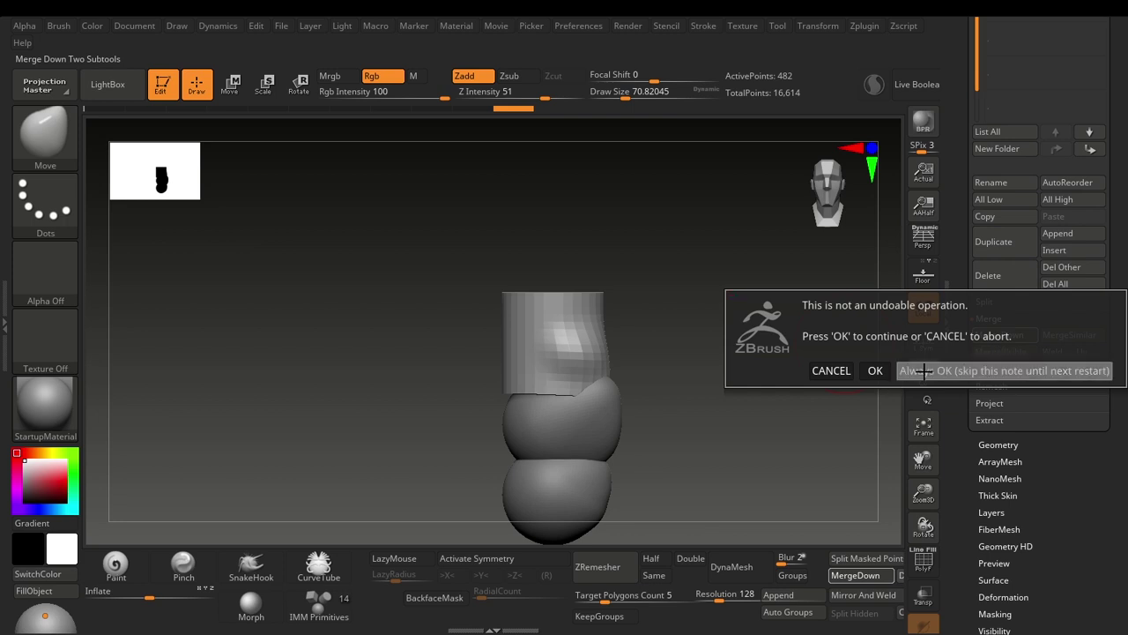
pyautogui.click(902, 370)
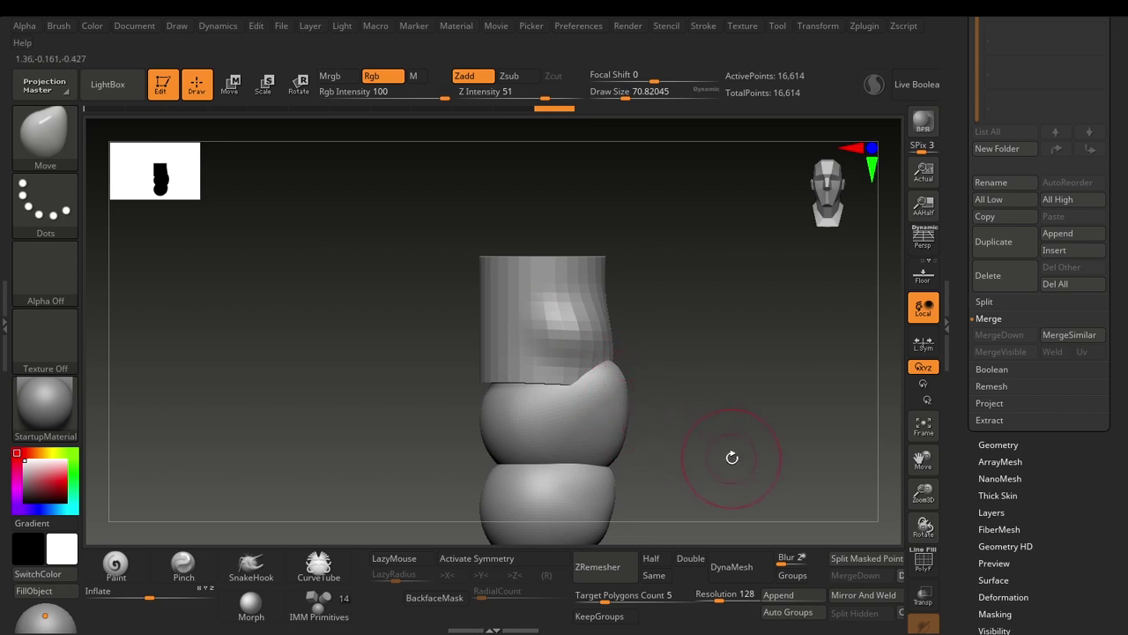
# - With the Move gizmo active, mask all polygroups except the cylinder, and switch the mask so only the spheres stay unmasked
pyautogui.press('w')
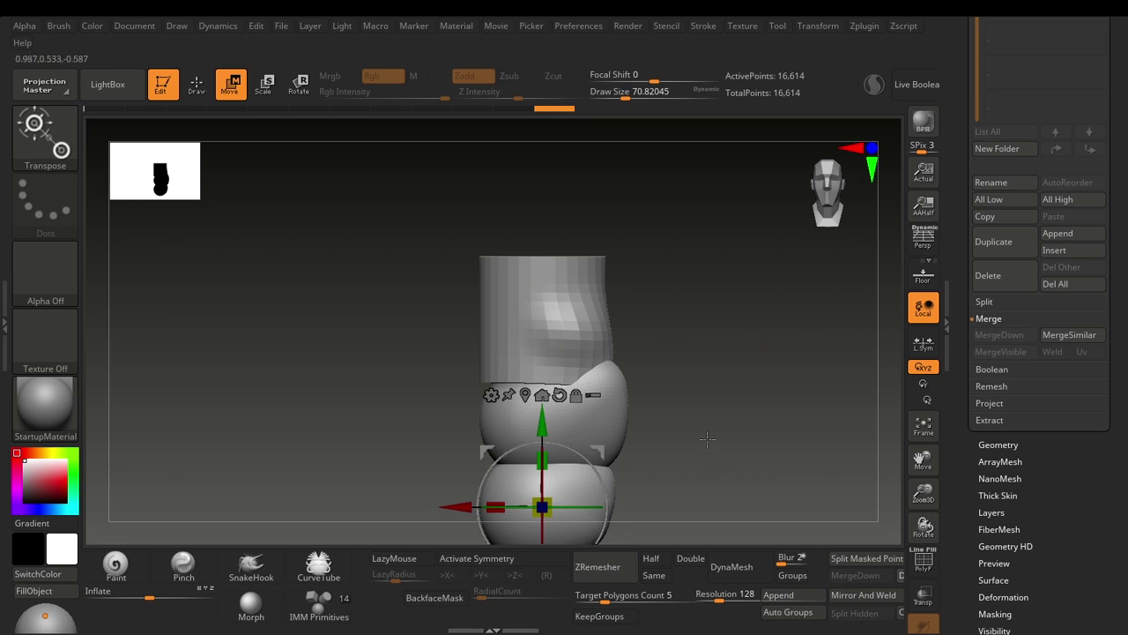
pyautogui.keyDown('alt'); pyautogui.moveTo(735, 459); pyautogui.dragTo(643, 269); pyautogui.keyUp('alt')
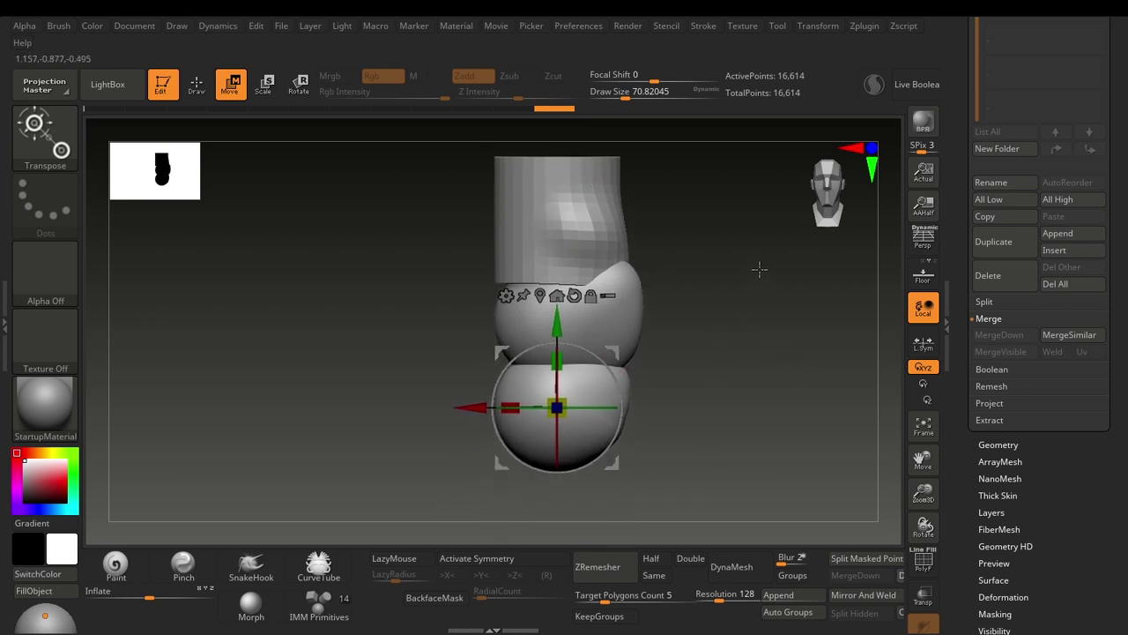
pyautogui.press('ctrl')
pyautogui.keyDown('alt'); pyautogui.click(583, 210); pyautogui.keyUp('alt')
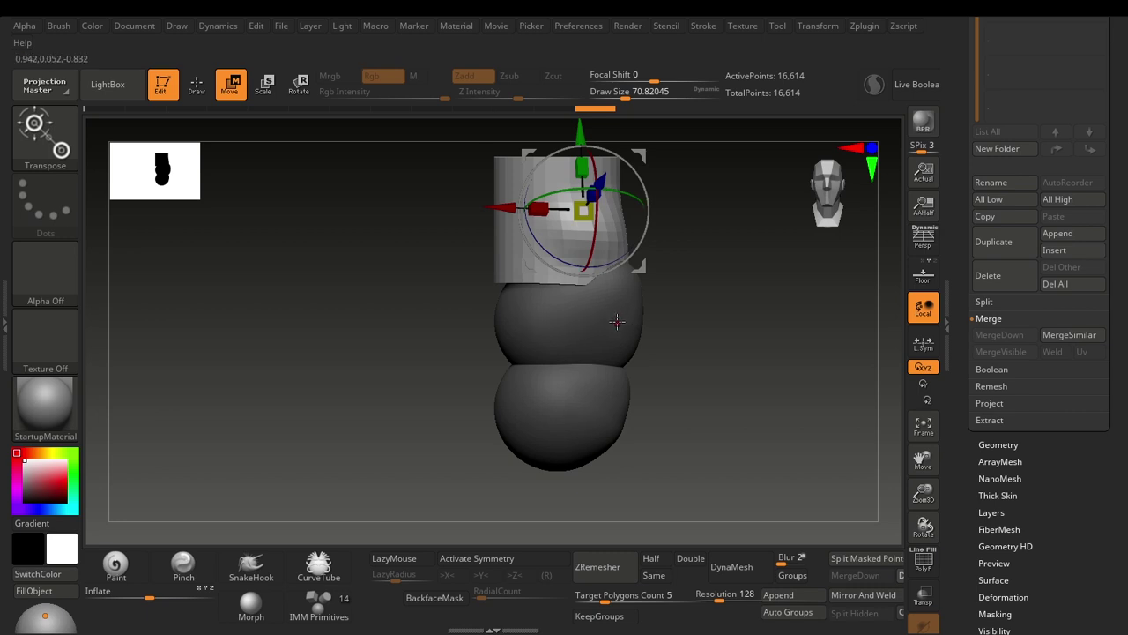
pyautogui.click(590, 427)
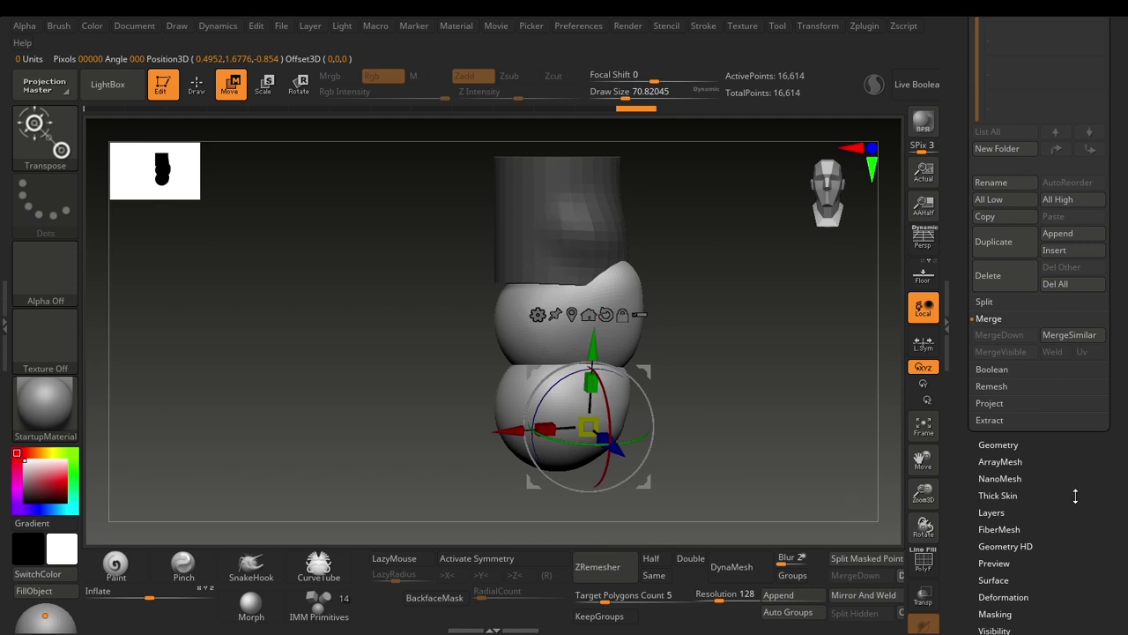
# - Split the masked cylinder into its own subtool with Split Masked Points and return to Draw mode
pyautogui.click(984, 301)
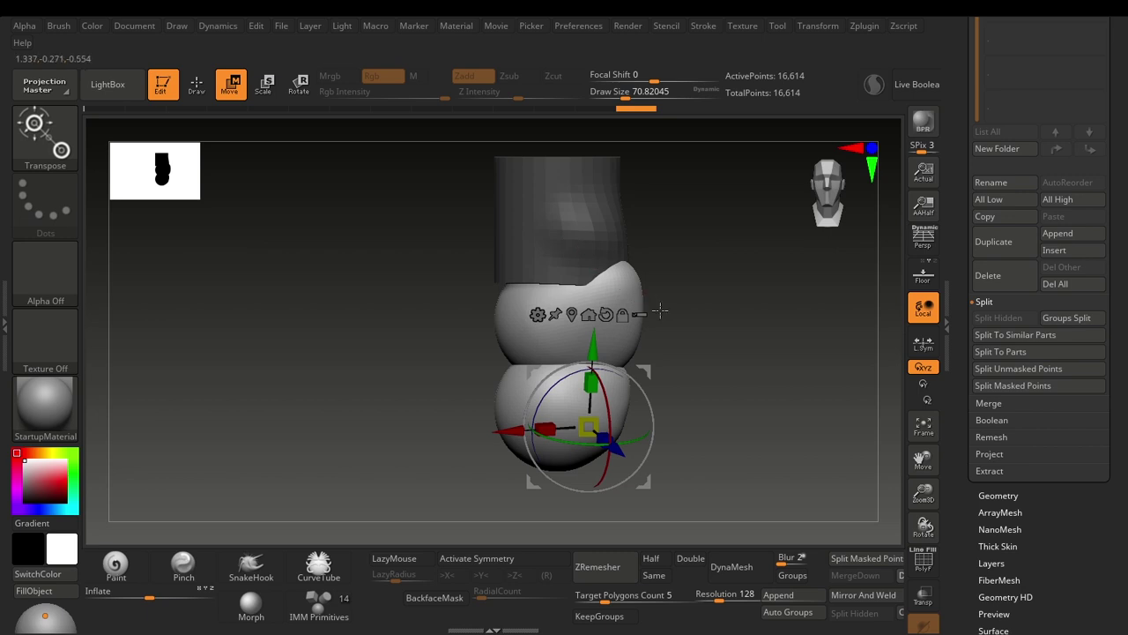
pyautogui.click(1015, 388)
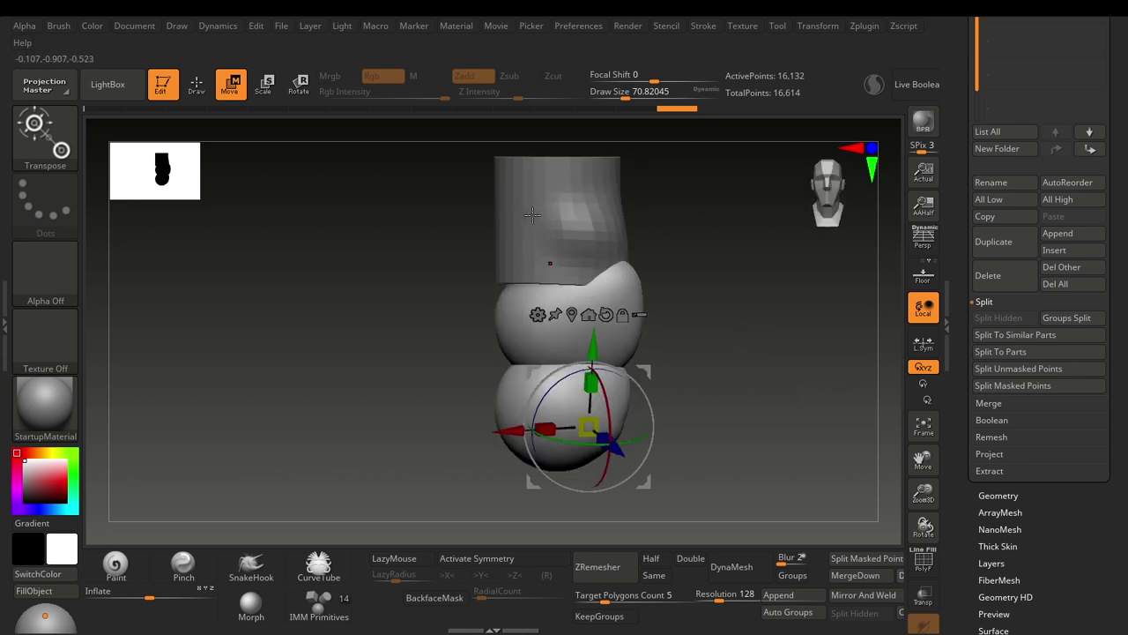
pyautogui.scroll(5, 1123, 133)
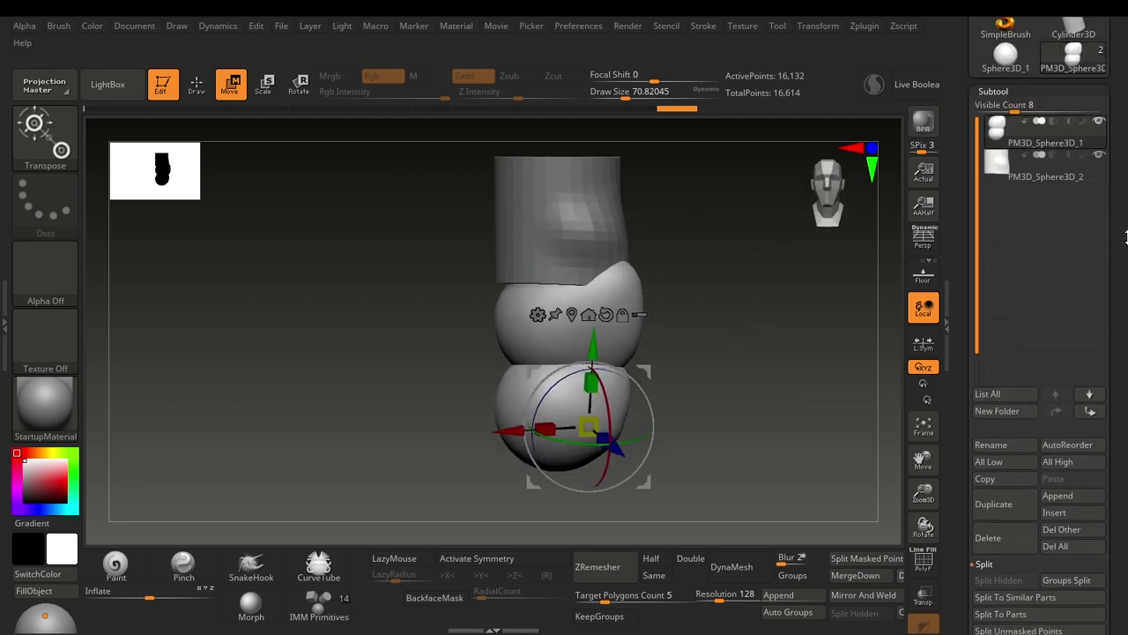
pyautogui.moveTo(1075, 249)
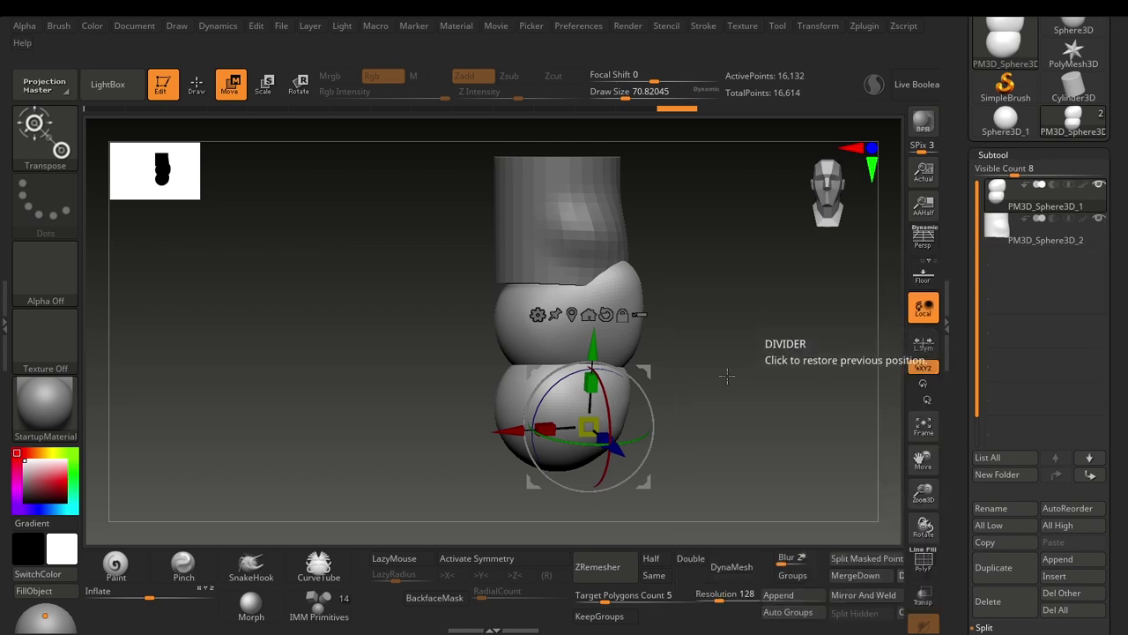
pyautogui.press('q')
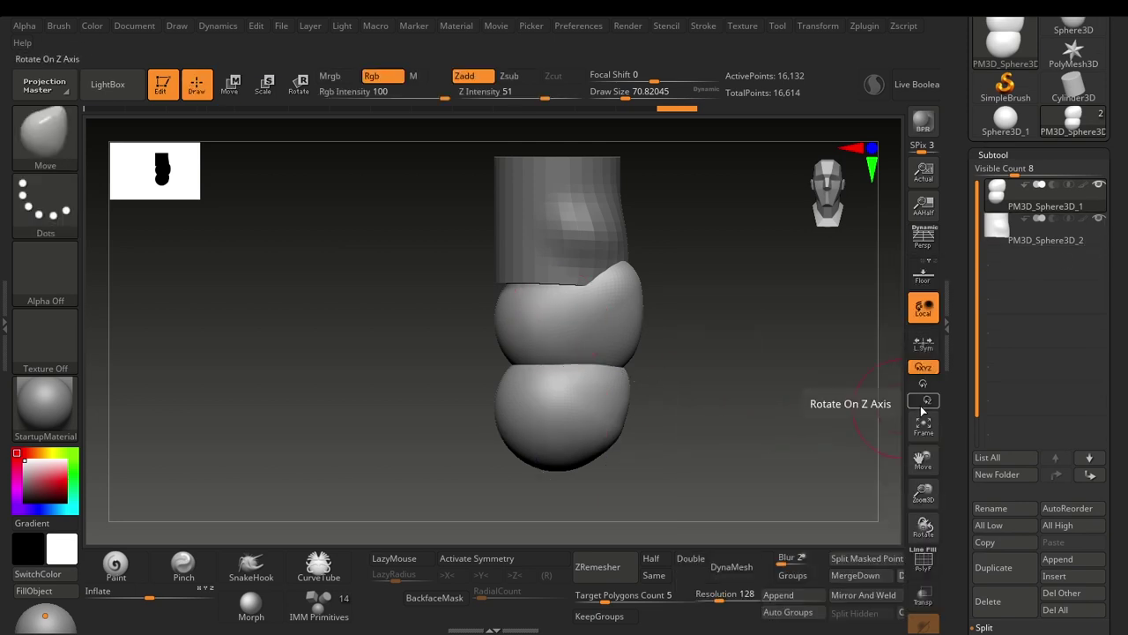
# - Select the split-off cylinder subtool PM3D_Sphere3D_2 and duplicate it eight times
pyautogui.scroll(-5, 1114, 227)
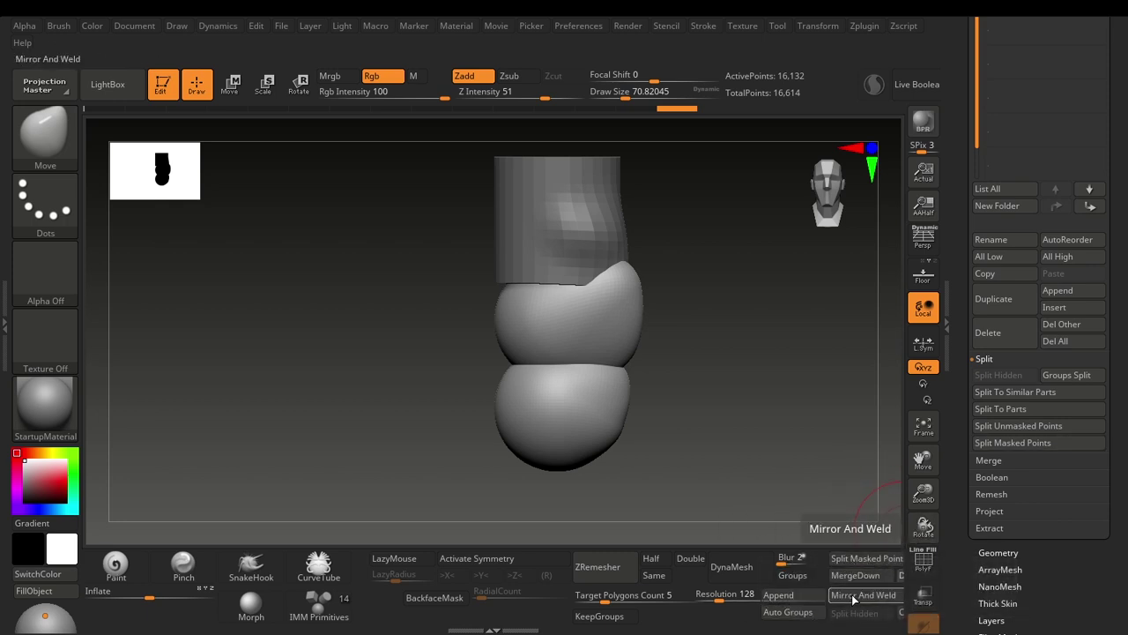
pyautogui.moveTo(1111, 165); pyautogui.dragTo(1101, 209)
pyautogui.moveTo(1029, 252)
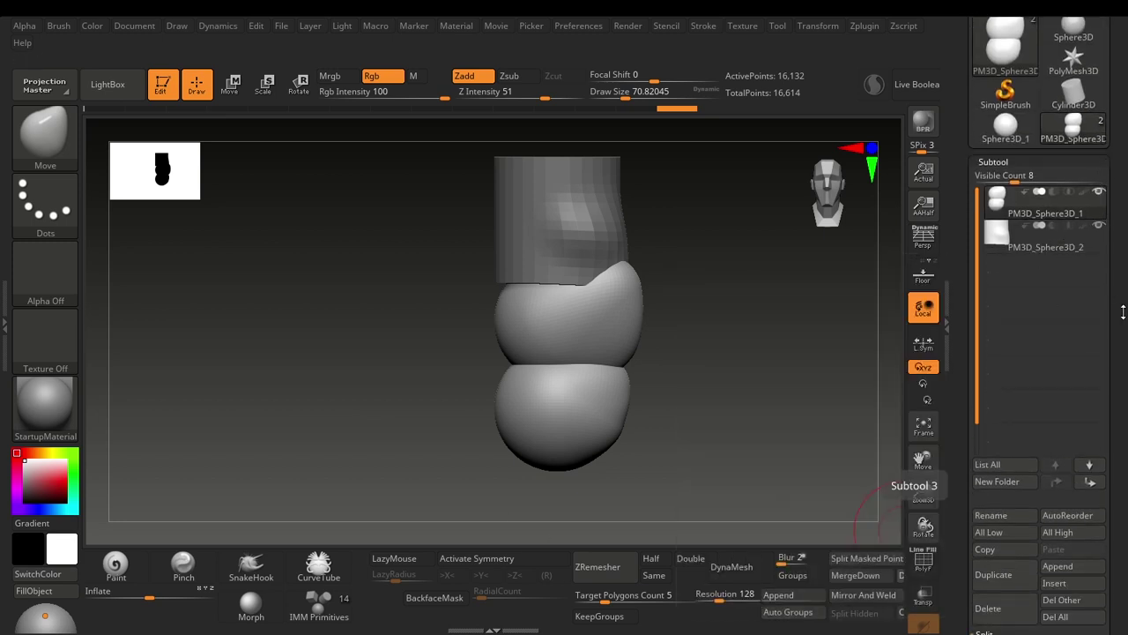
pyautogui.moveTo(1124, 311); pyautogui.dragTo(1121, 282)
pyautogui.click(1025, 214)
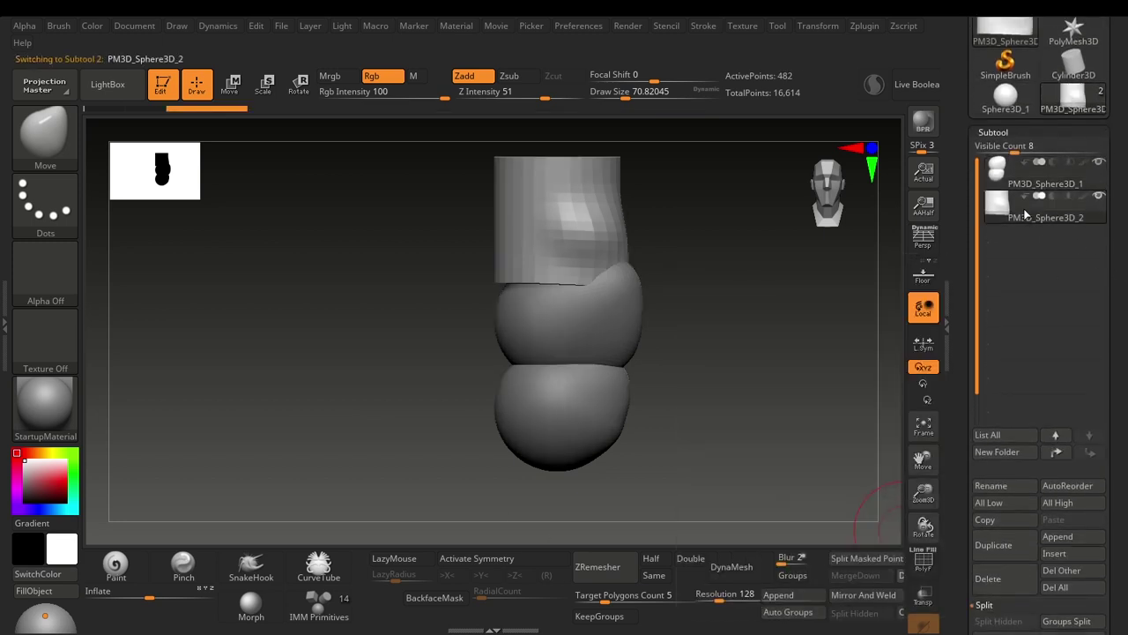
pyautogui.moveTo(1004, 223)
pyautogui.moveTo(1125, 311); pyautogui.dragTo(1120, 234)
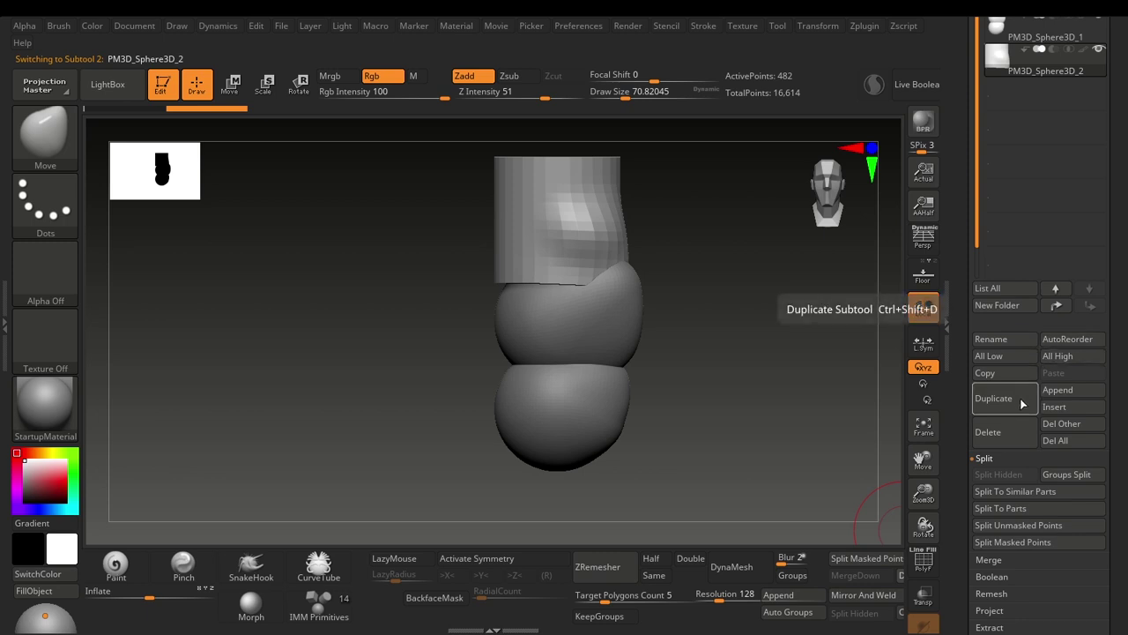
pyautogui.click(998, 414)
pyautogui.click(998, 415)
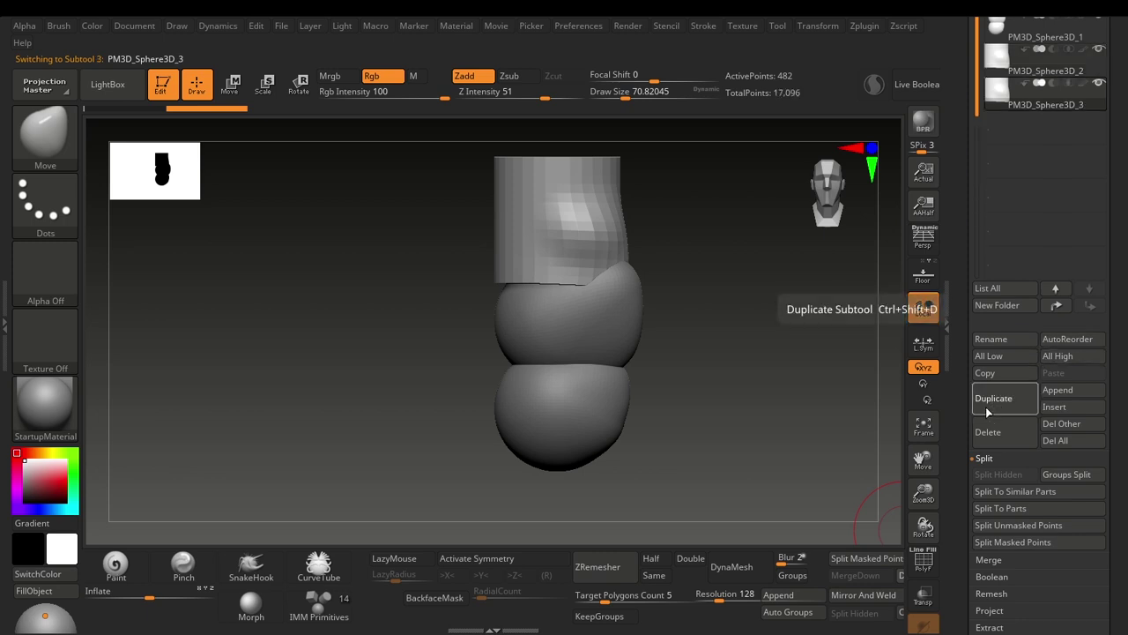
pyautogui.click(994, 411)
pyautogui.click(994, 411)
pyautogui.click(991, 409)
pyautogui.click(990, 410)
pyautogui.click(985, 407)
pyautogui.click(985, 407)
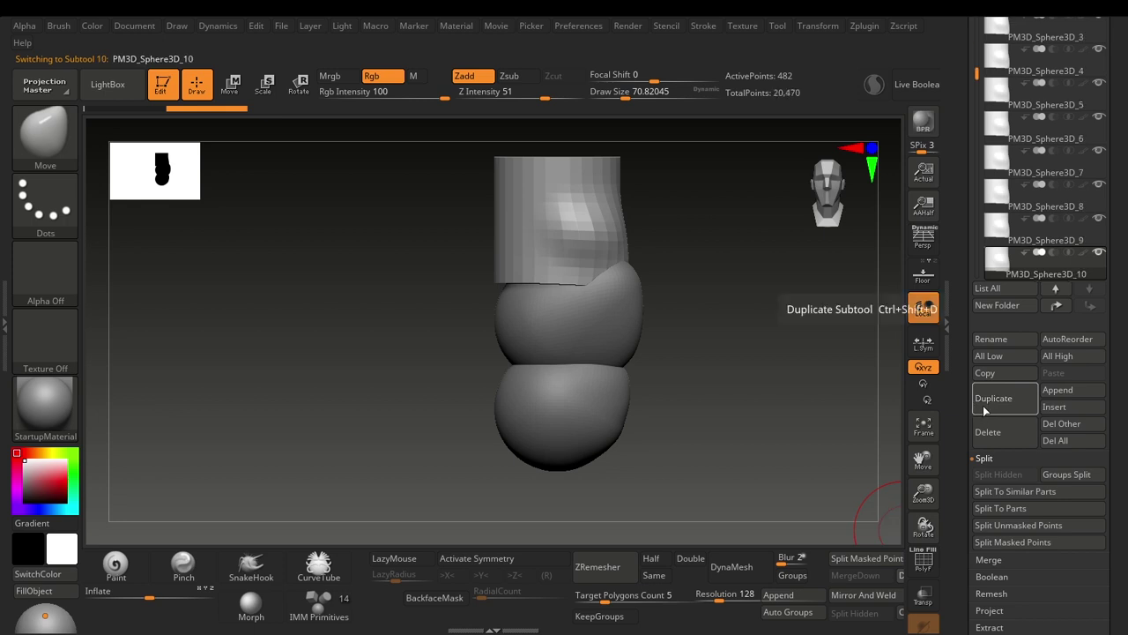
# - Try visible counts of 11 and 4 for the subtool list, and set the count to 10 to list every subtool
pyautogui.moveTo(1107, 127); pyautogui.dragTo(1107, 246)
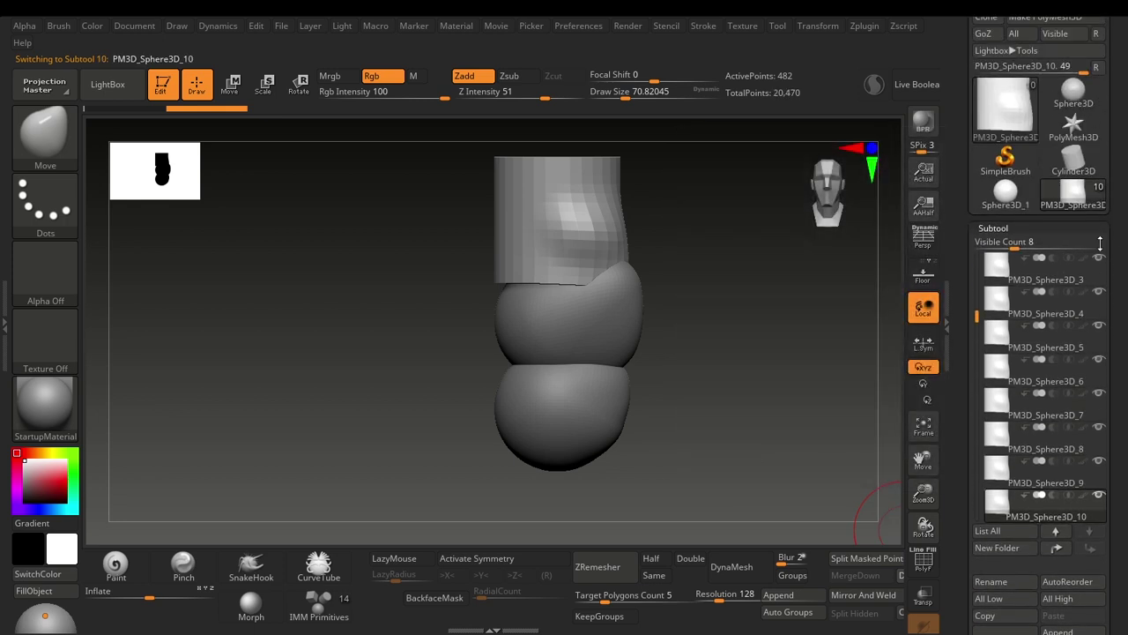
pyautogui.moveTo(1010, 270)
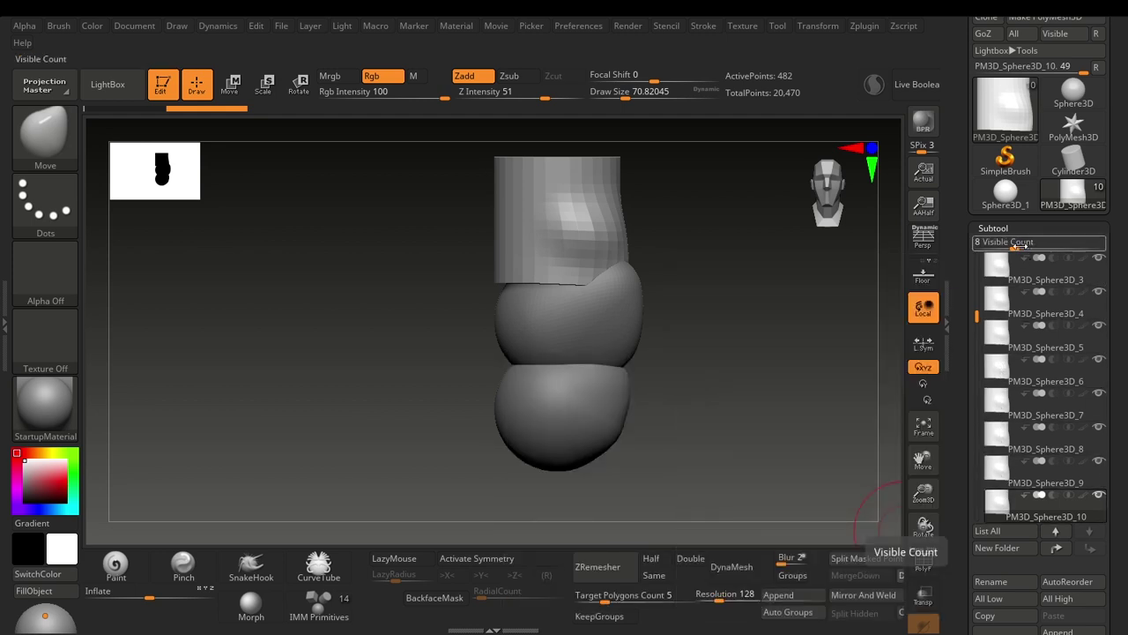
pyautogui.moveTo(1018, 245); pyautogui.dragTo(1033, 246)
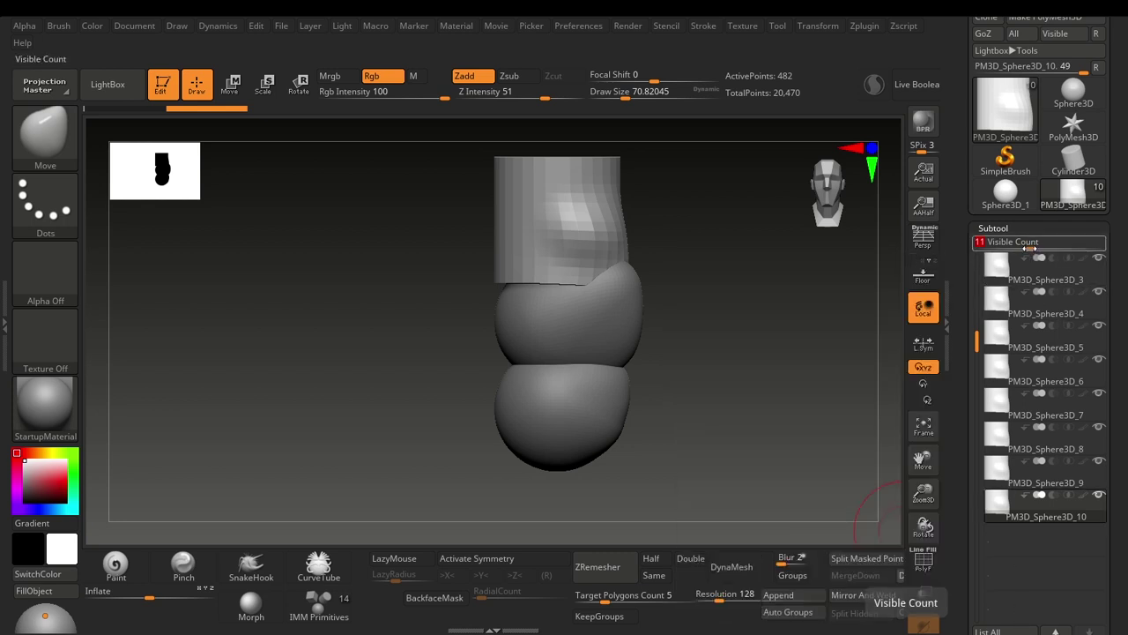
pyautogui.click(1025, 248)
pyautogui.moveTo(1025, 248); pyautogui.dragTo(998, 246)
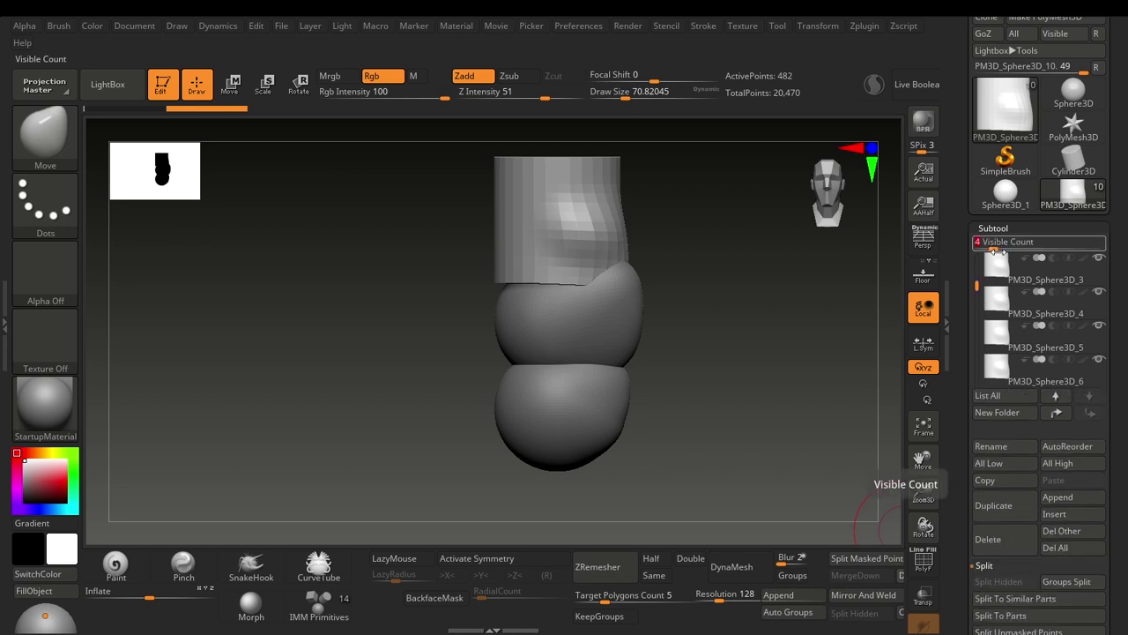
pyautogui.moveTo(1005, 321)
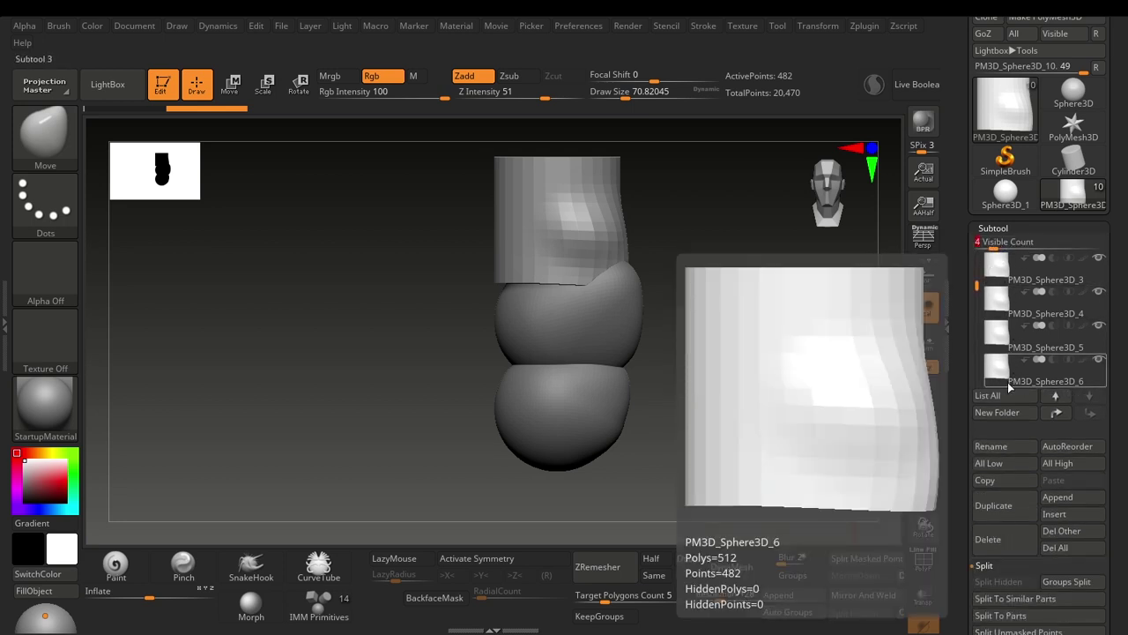
pyautogui.moveTo(977, 285); pyautogui.dragTo(971, 254)
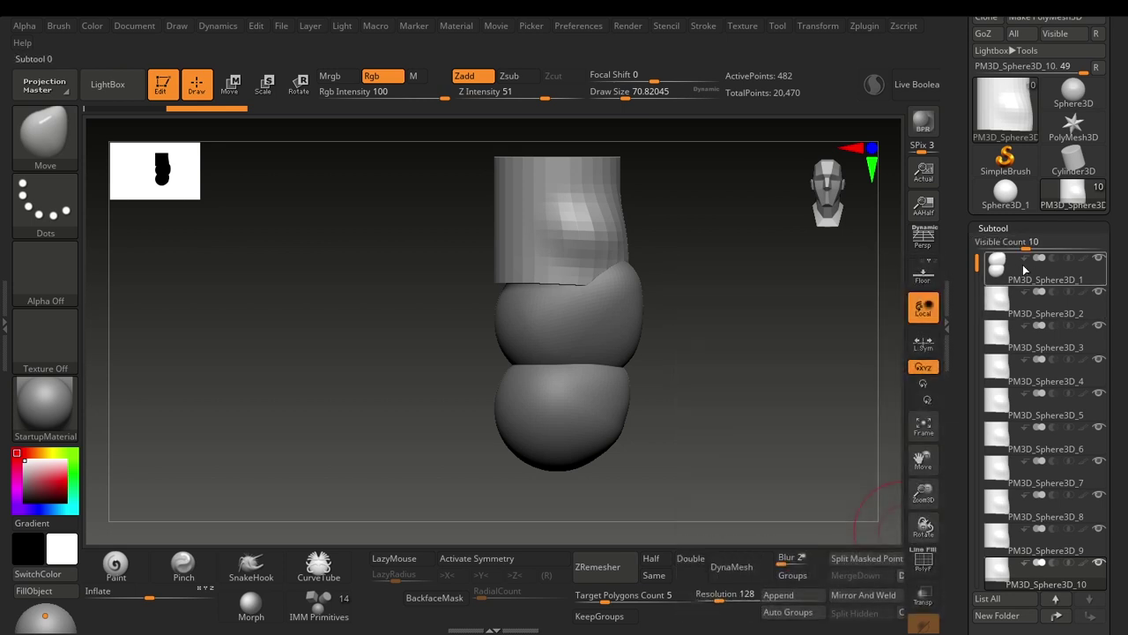
pyautogui.moveTo(1114, 270); pyautogui.dragTo(1117, 160)
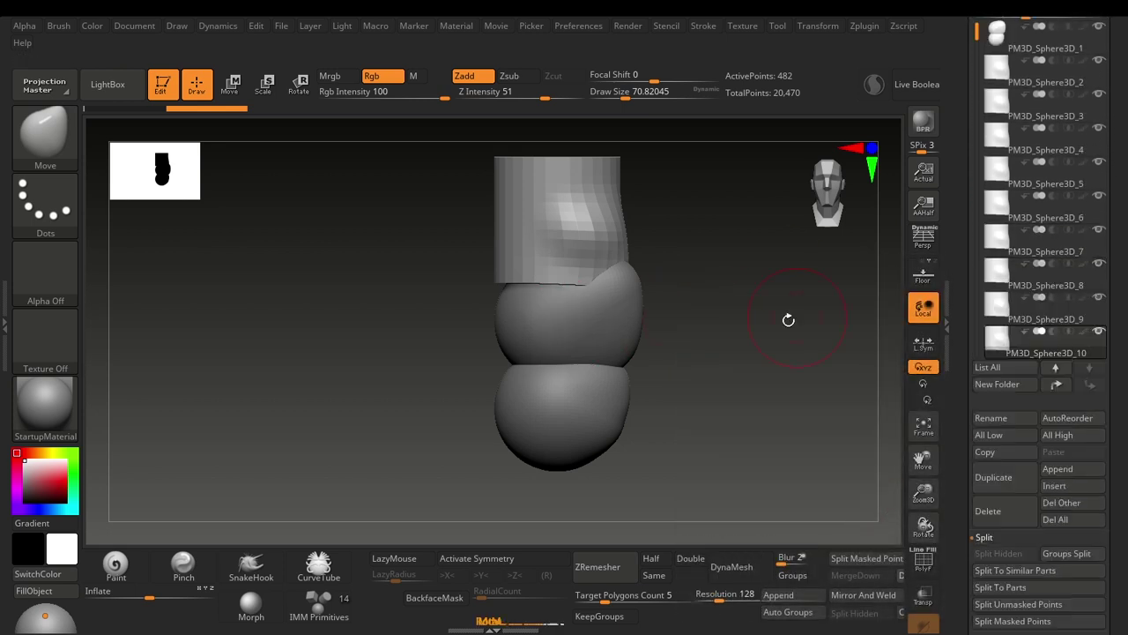
pyautogui.keyDown('alt'); pyautogui.moveTo(671, 350); pyautogui.dragTo(619, 355); pyautogui.keyUp('alt')
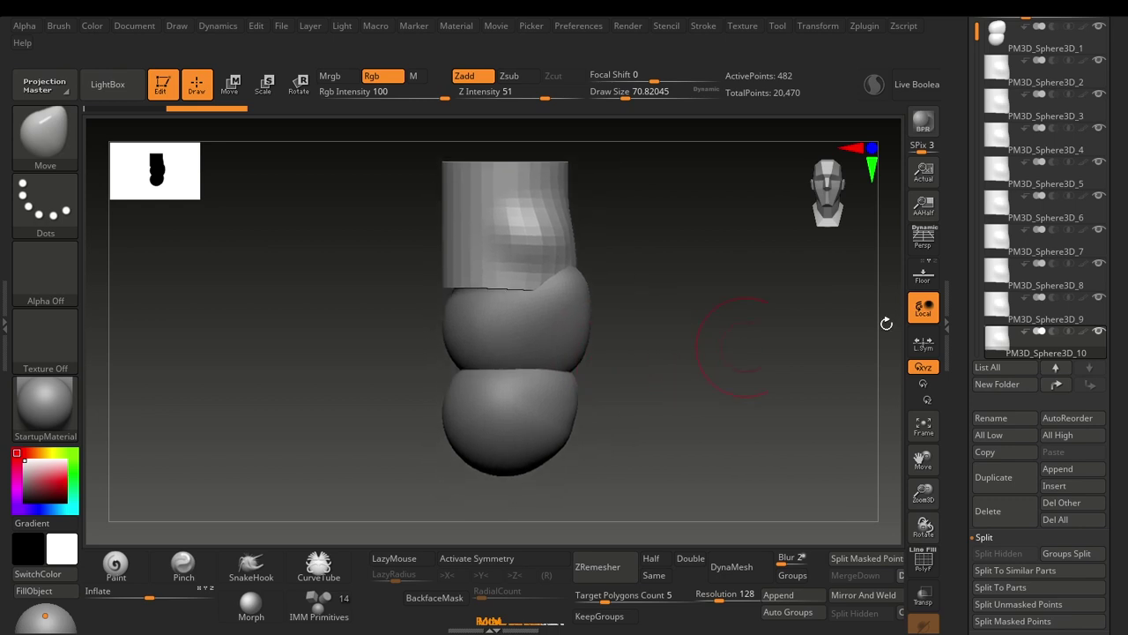
pyautogui.moveTo(1119, 37); pyautogui.dragTo(1126, 109)
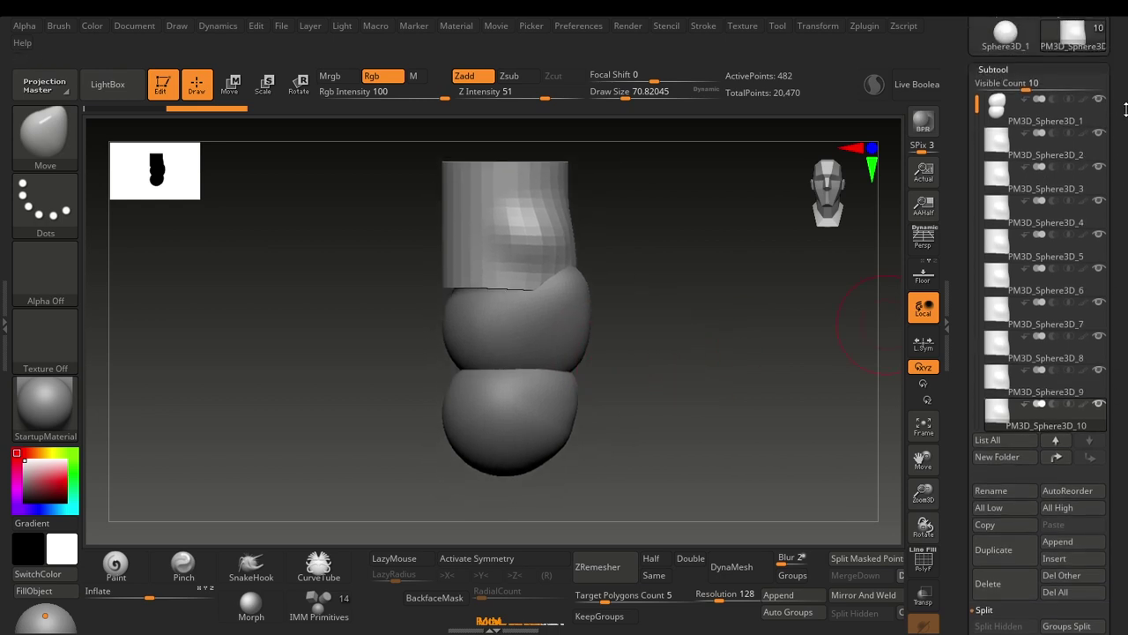
# - Select subtool PM3D_Sphere3D_3 and combine all visible subtools into a new merged tool with MergeVisible
pyautogui.moveTo(975, 106)
pyautogui.mouseDown()
pyautogui.moveTo(970, 127)
pyautogui.moveTo(964, 88)
pyautogui.mouseUp()
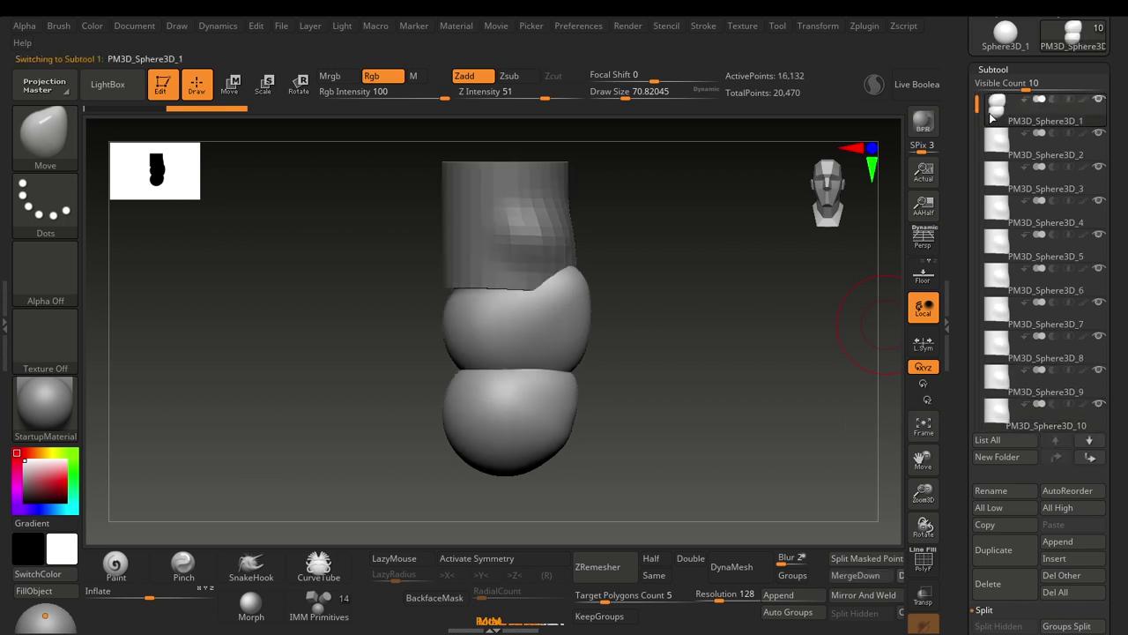
pyautogui.moveTo(1001, 206)
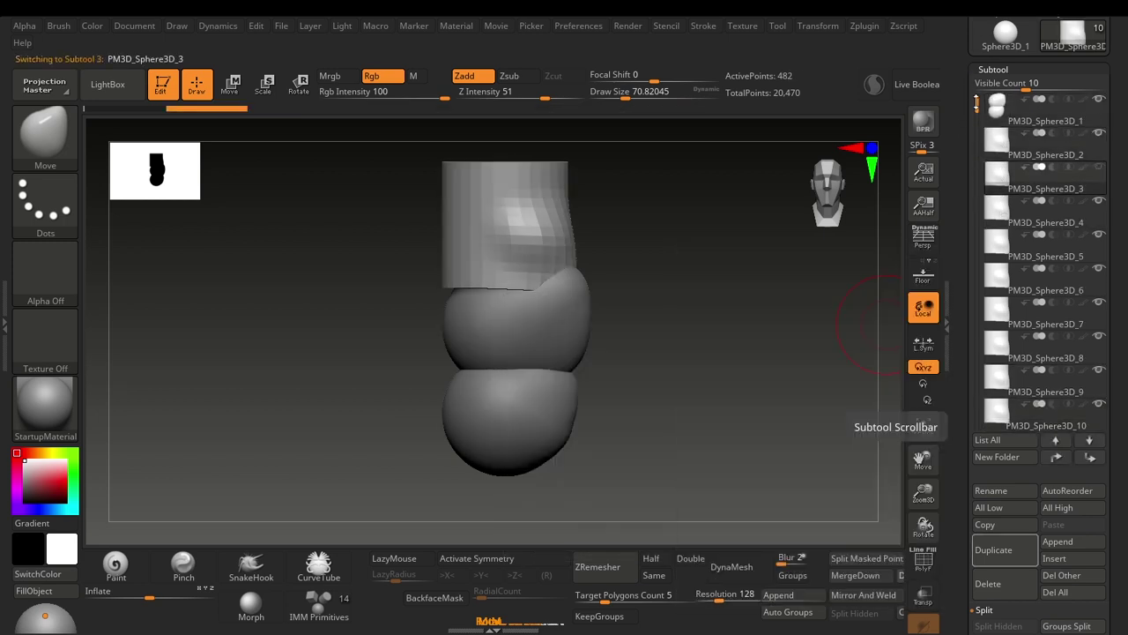
pyautogui.moveTo(1052, 253)
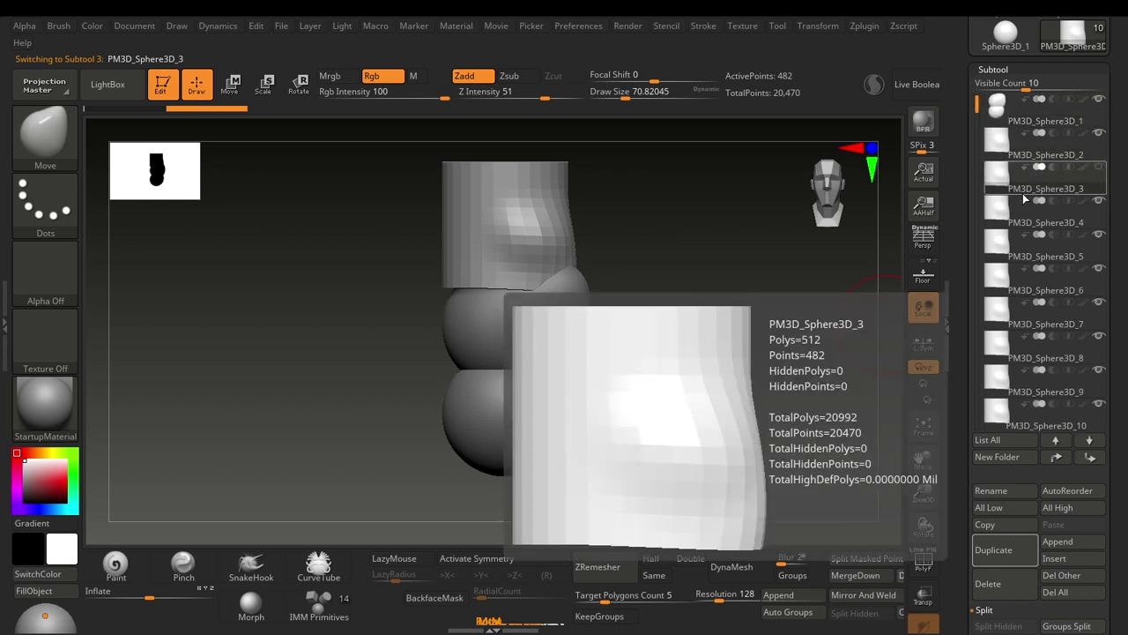
pyautogui.scroll(-5, 1018, 409)
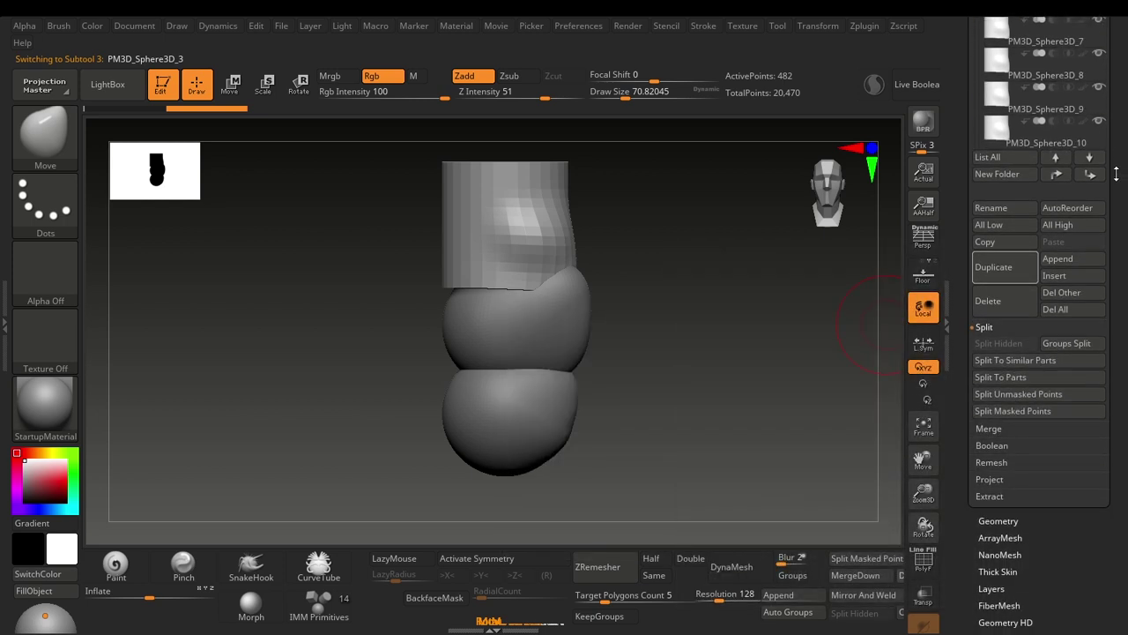
pyautogui.click(1005, 427)
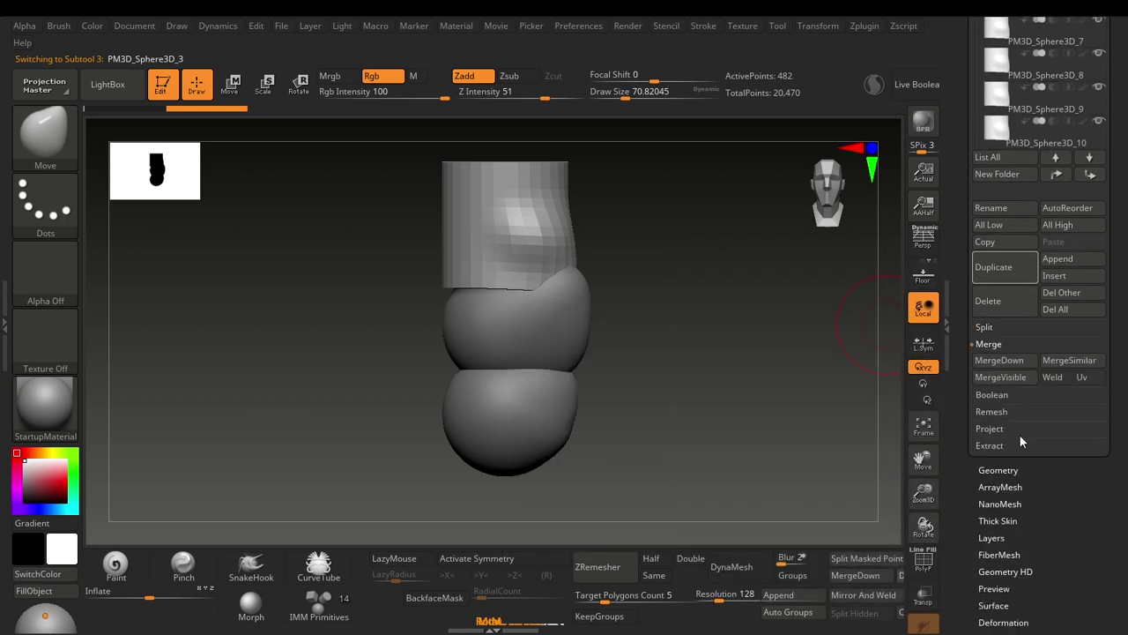
pyautogui.click(1013, 378)
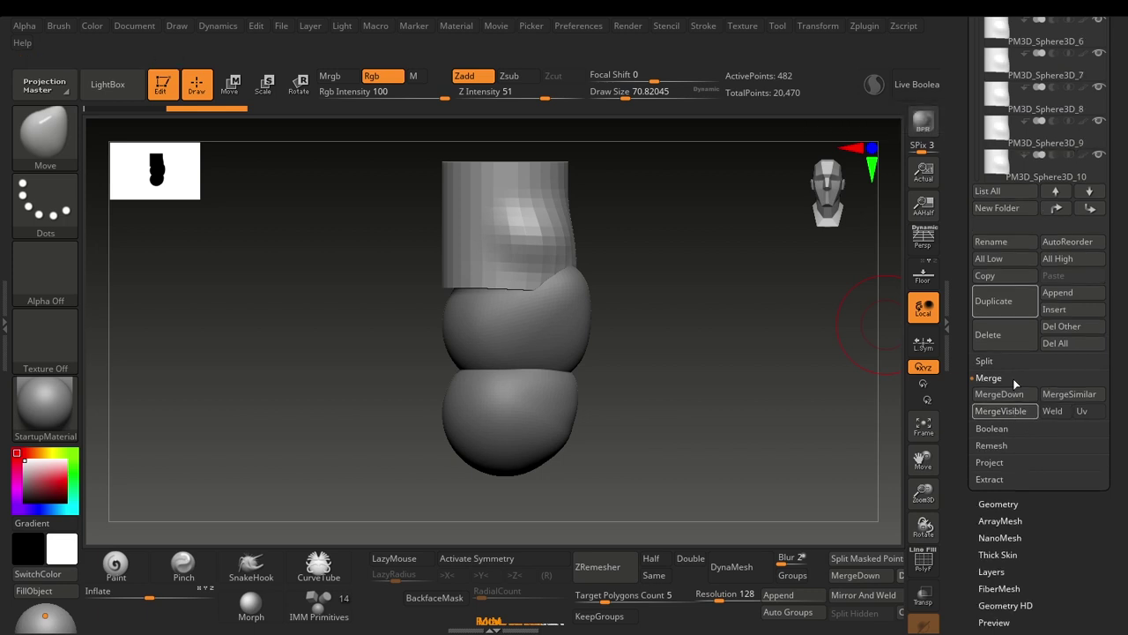
# - Switch between the original ten-subtool tool and the merged tool to compare their subtool lists, finishing on the merged tool
pyautogui.scroll(10, 1112, 418)
pyautogui.scroll(-3, 1112, 418)
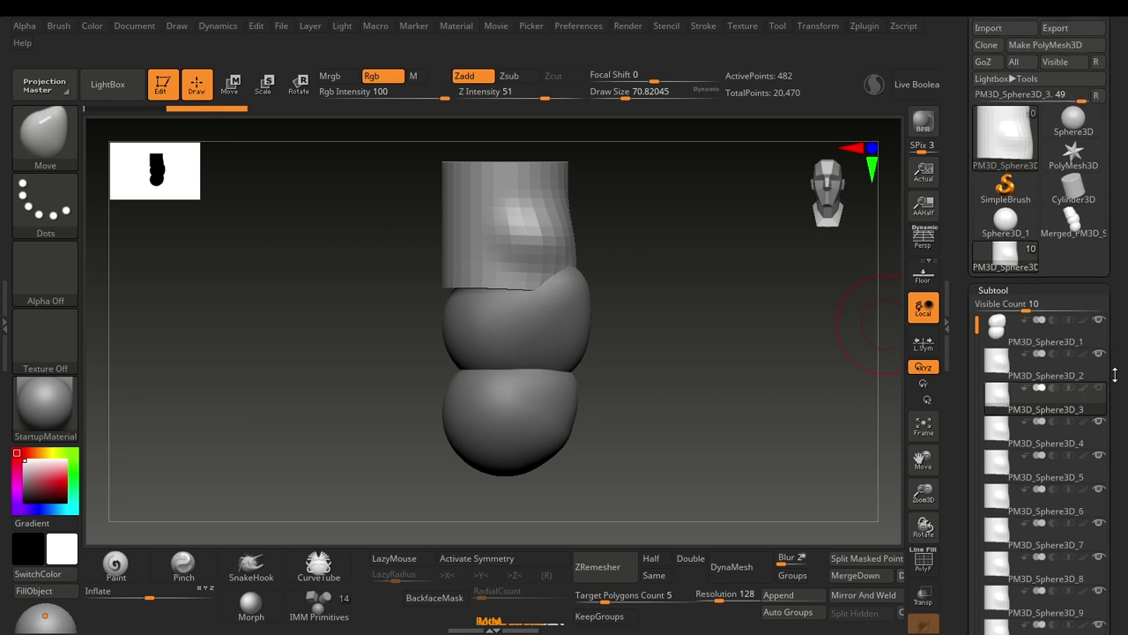
pyautogui.moveTo(1024, 226)
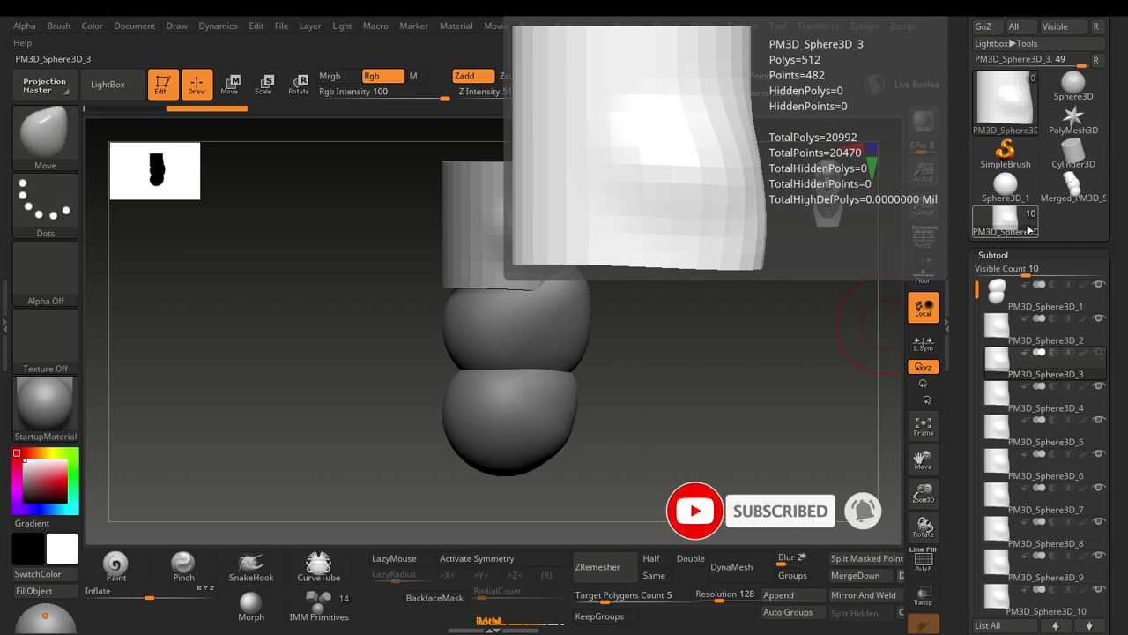
pyautogui.click(1022, 231)
pyautogui.click(1075, 192)
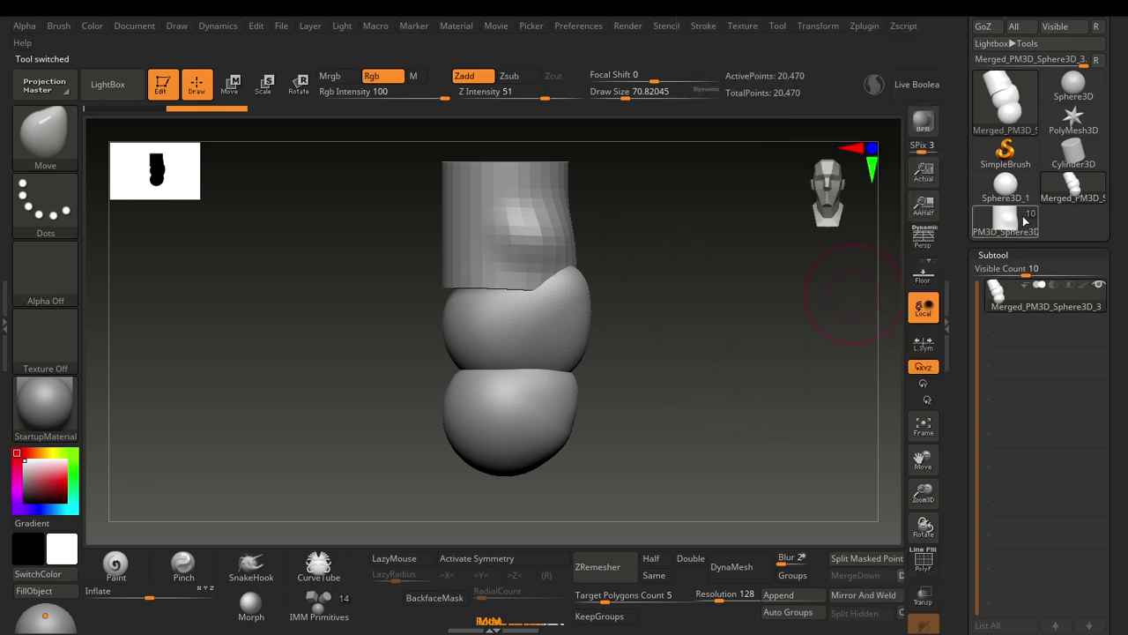
pyautogui.click(1006, 220)
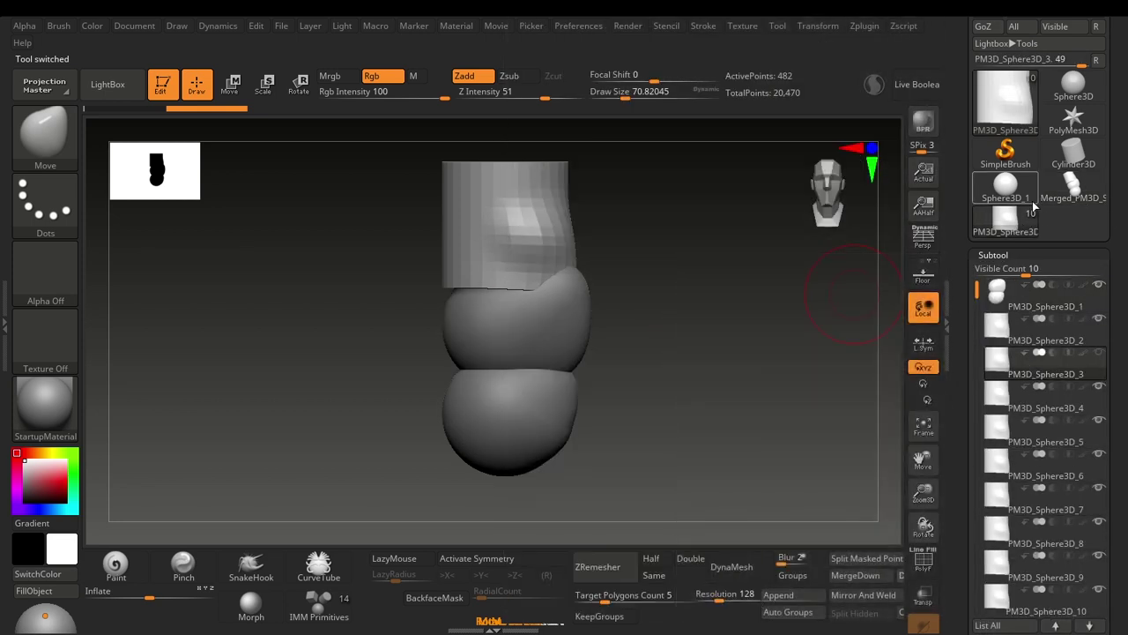
pyautogui.click(1073, 189)
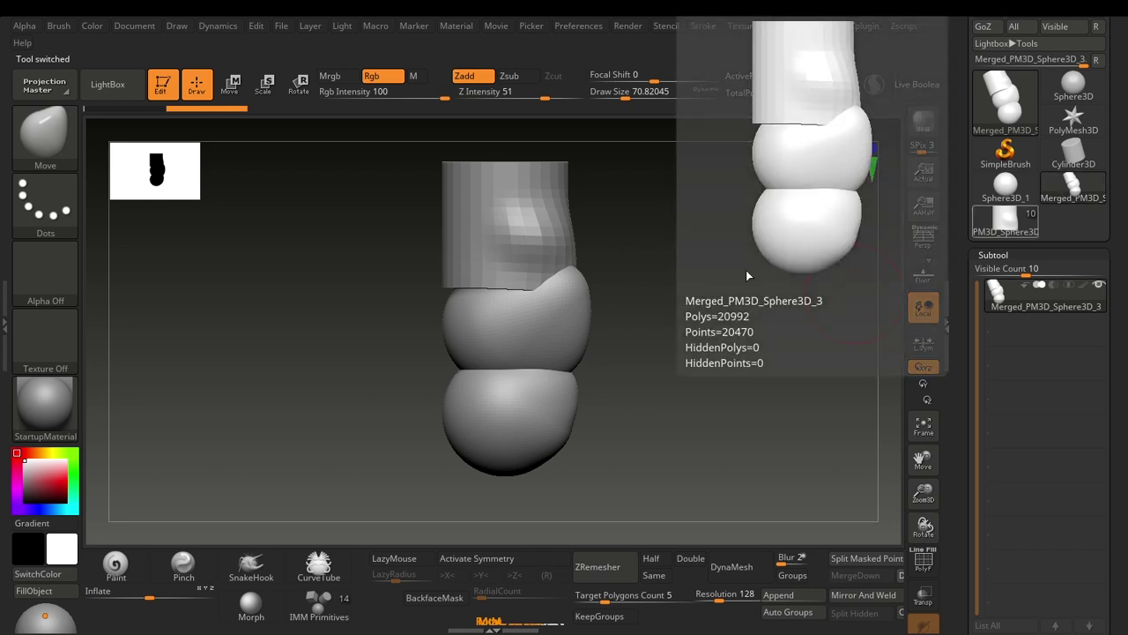
# - Toggle the polyframe on and off to inspect the merged mesh's polygroups, and examine the mesh as a single subtool
pyautogui.hotkey('shift', 'f')
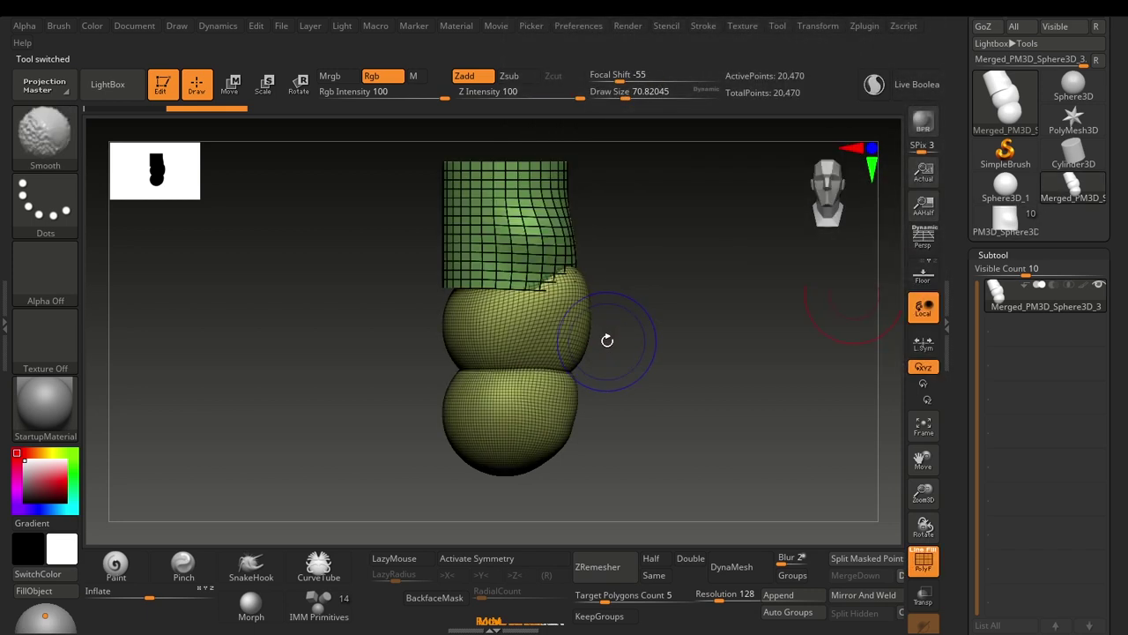
pyautogui.hotkey('shift', 'f')
pyautogui.keyDown('alt'); pyautogui.moveTo(687, 396); pyautogui.dragTo(751, 342); pyautogui.keyUp('alt')
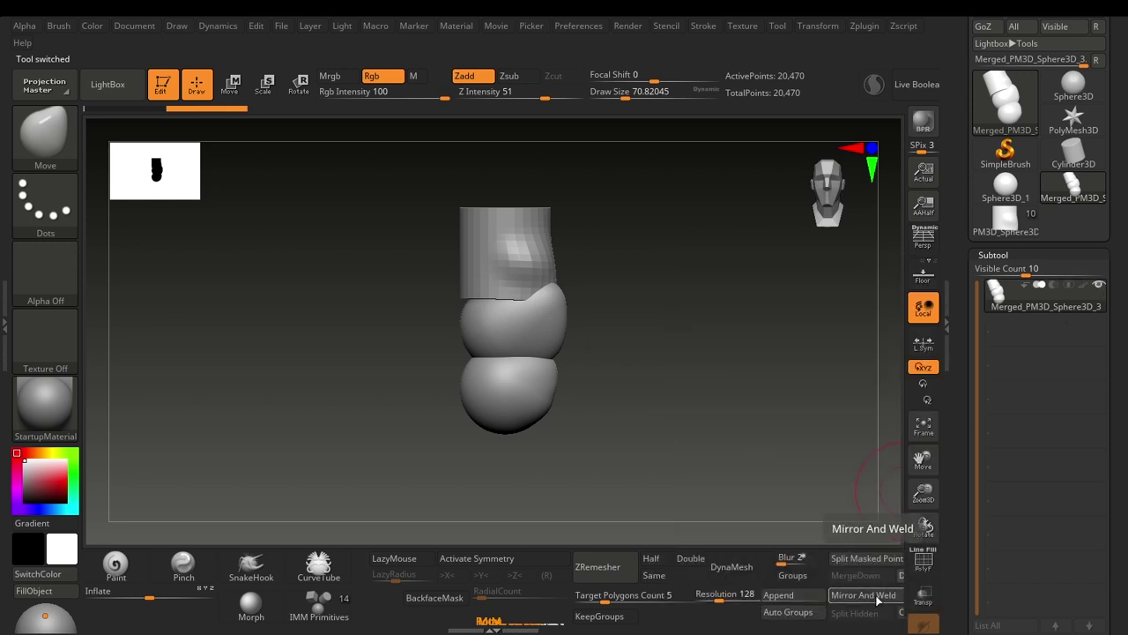
pyautogui.moveTo(1042, 285)
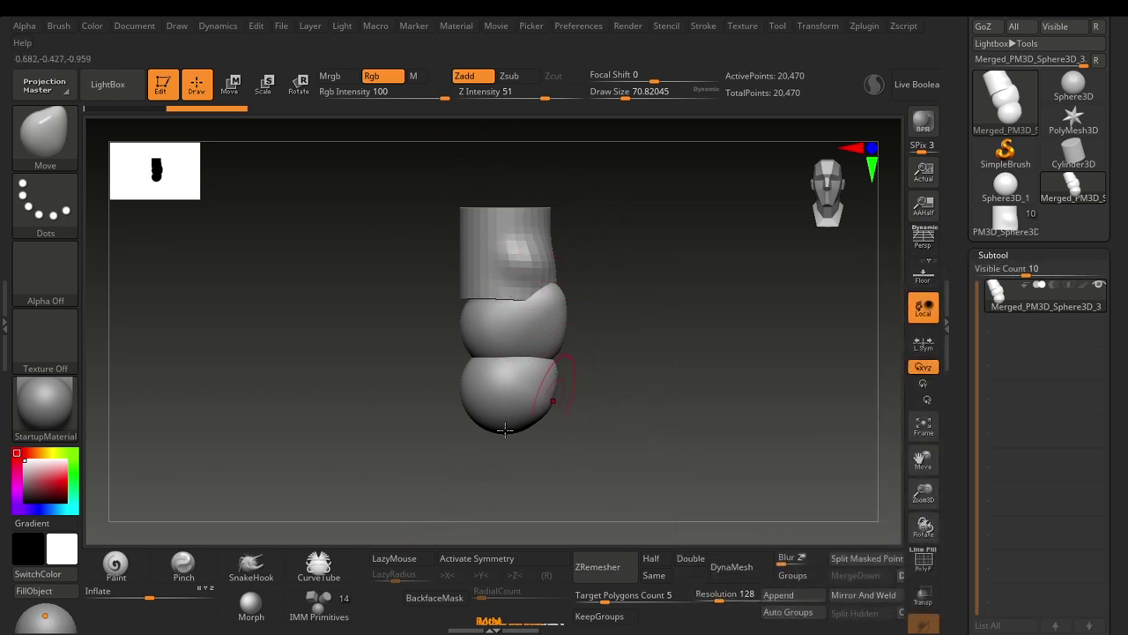
pyautogui.keyDown('alt'); pyautogui.moveTo(595, 471); pyautogui.dragTo(588, 376); pyautogui.keyUp('alt')
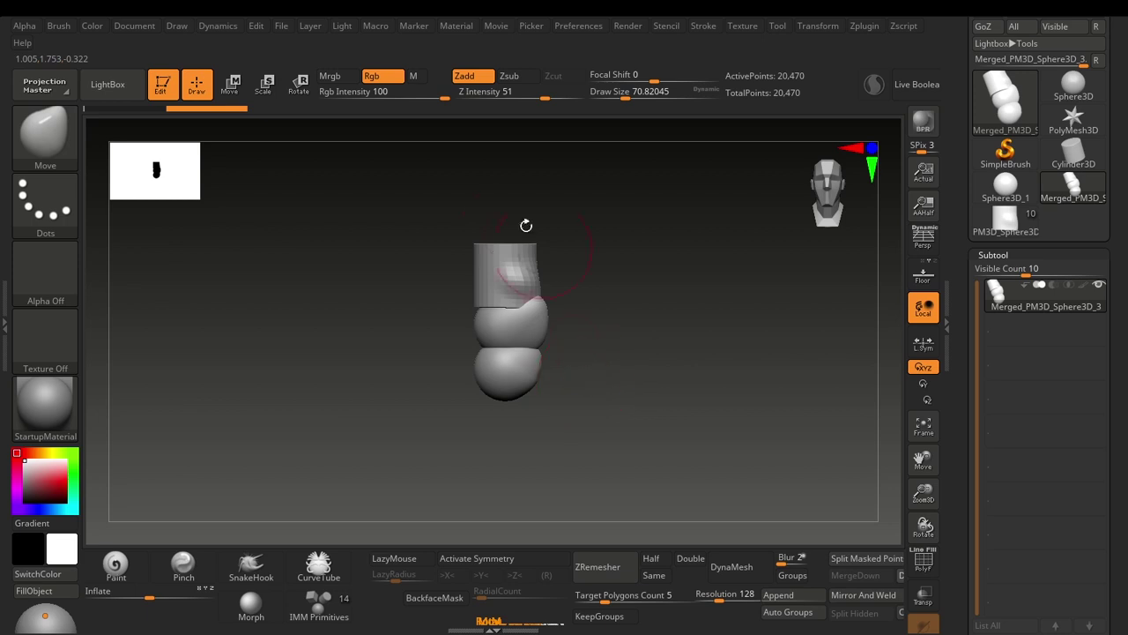
pyautogui.moveTo(512, 247); pyautogui.dragTo(568, 250)
pyautogui.moveTo(1084, 311)
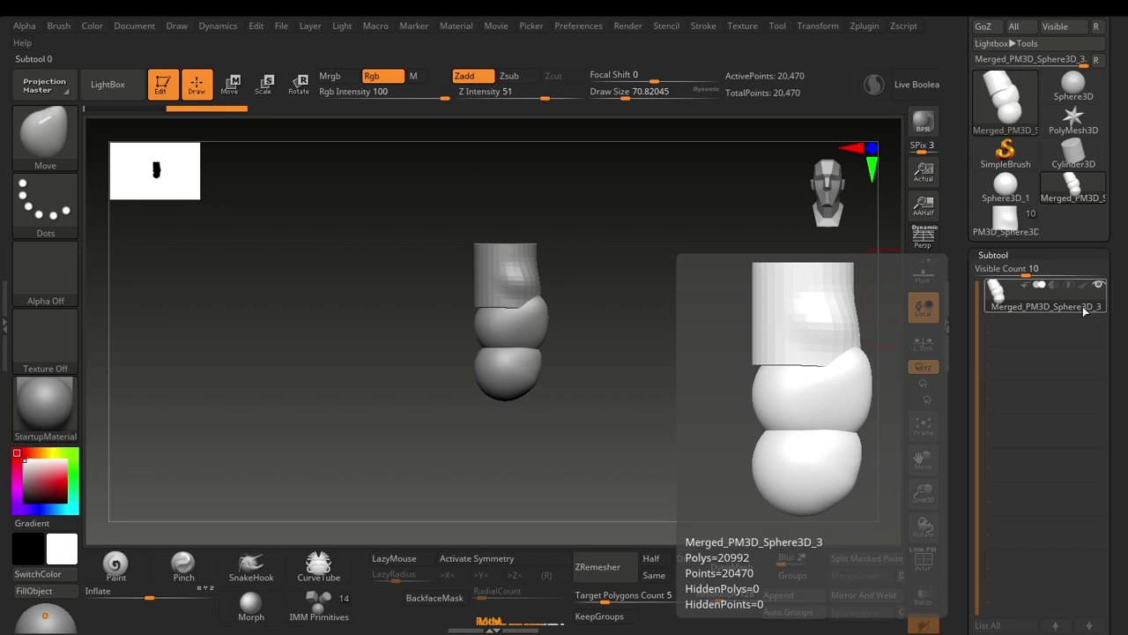
# - Switch back to the original ten-subtool tool and review its separate subtools and the available tools
pyautogui.click(1014, 228)
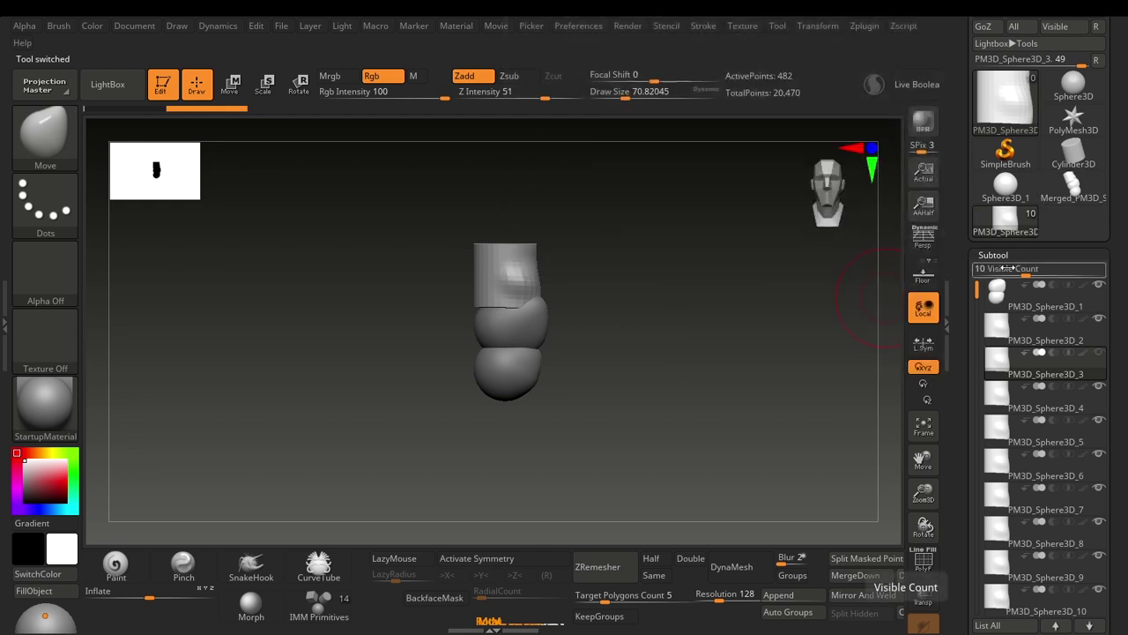
pyautogui.moveTo(1031, 222)
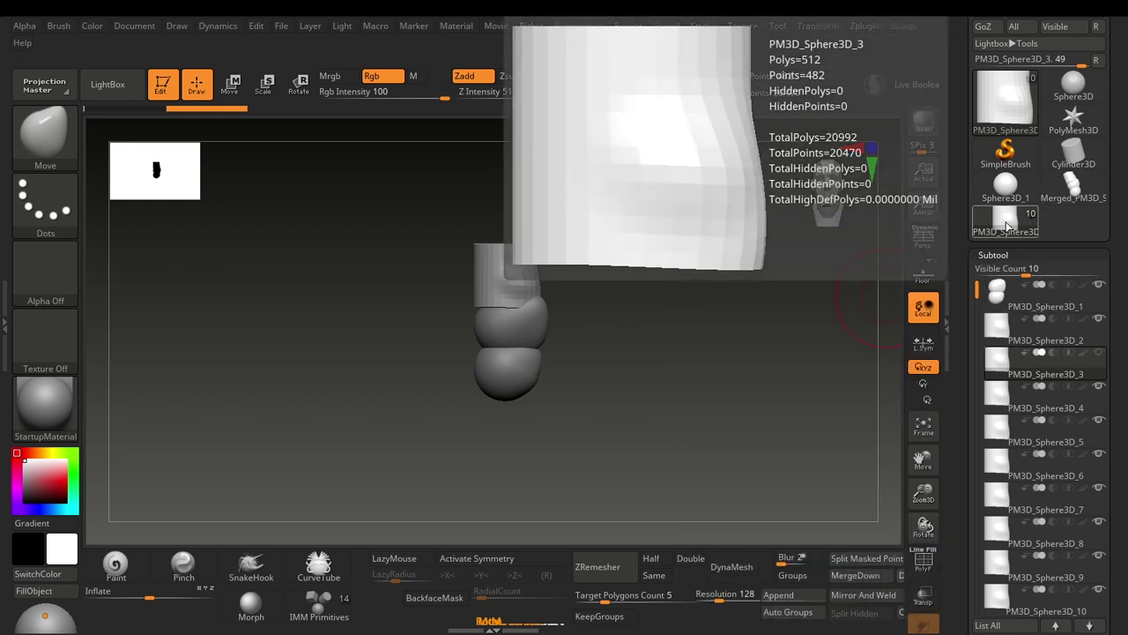
pyautogui.click(998, 224)
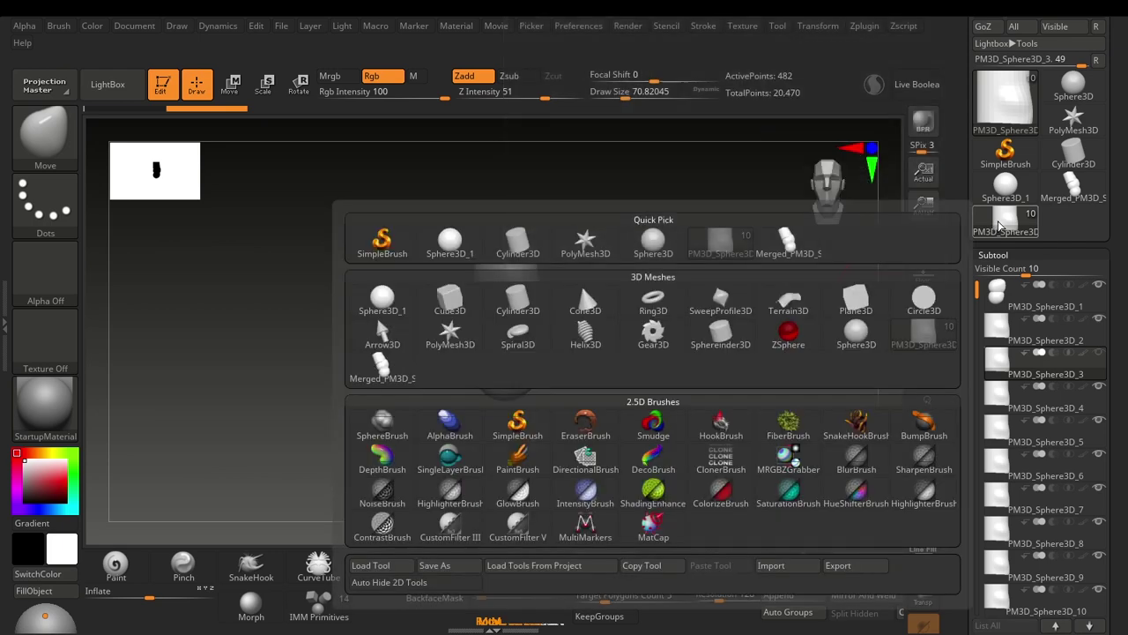
pyautogui.moveTo(1028, 527)
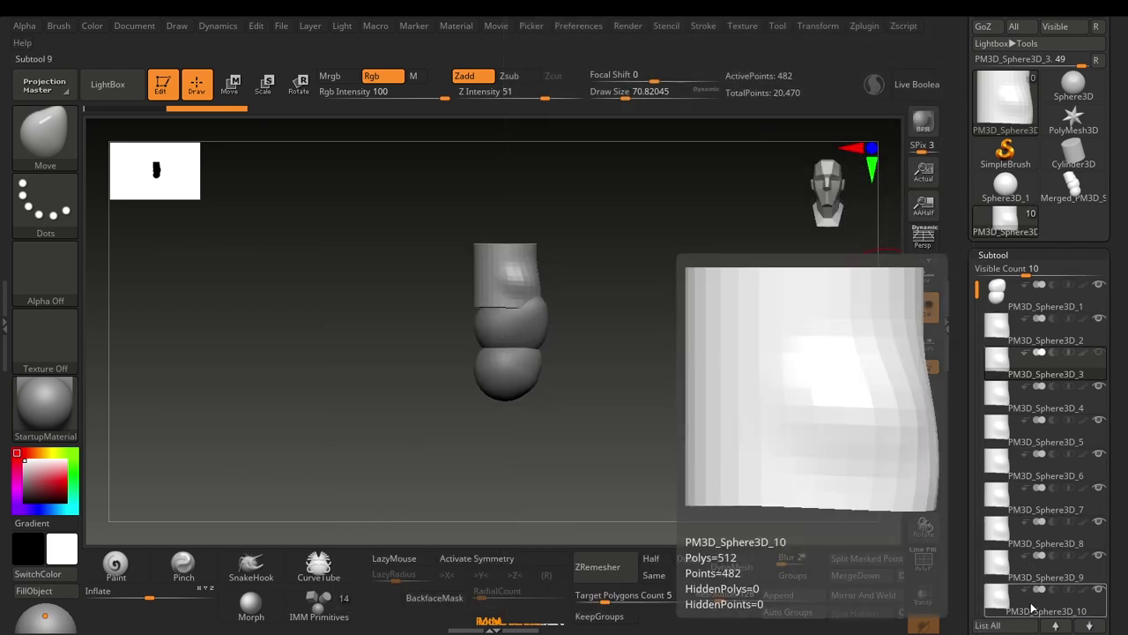
# - Make the merged tool active again and duplicate its single subtool
pyautogui.click(1073, 186)
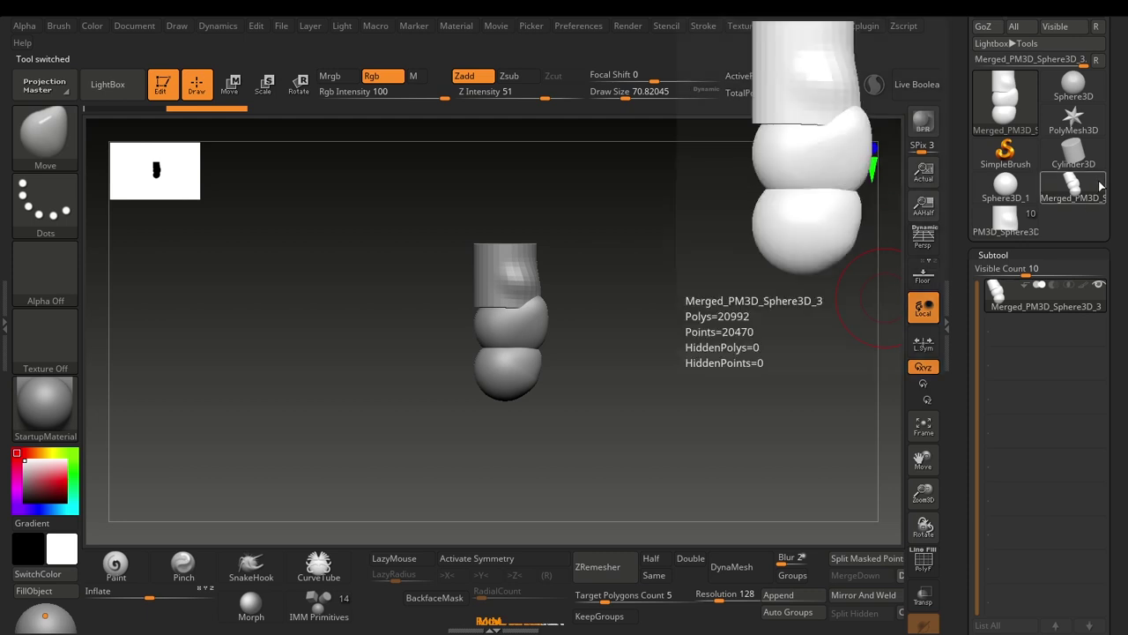
pyautogui.scroll(-3, 1125, 186)
pyautogui.scroll(-2, 1125, 185)
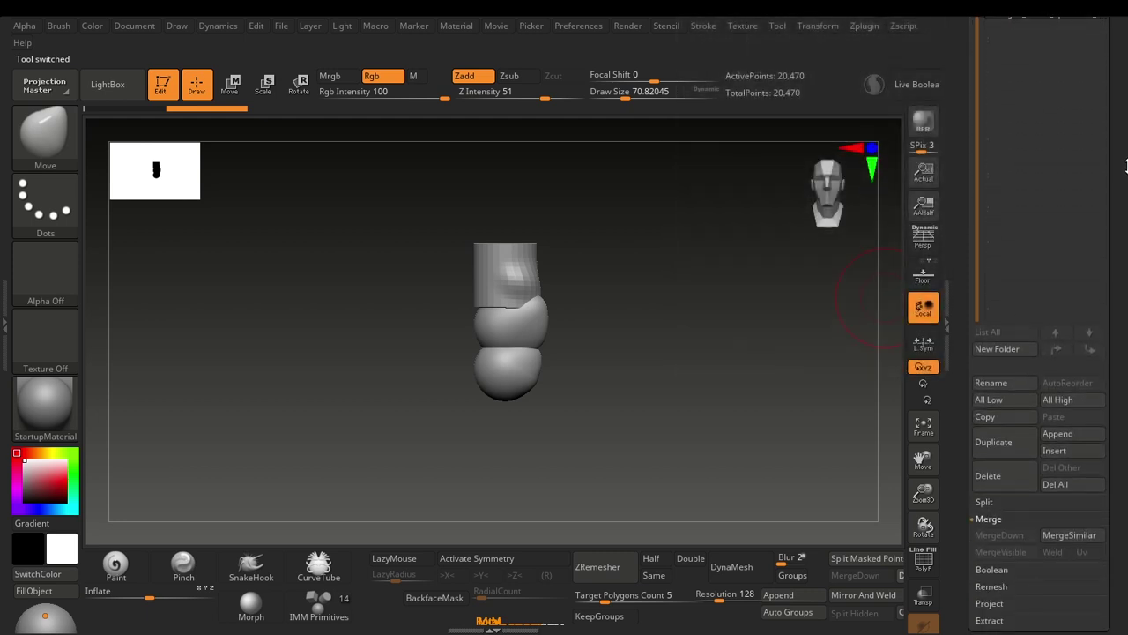
pyautogui.click(1016, 443)
pyautogui.scroll(5, 1111, 331)
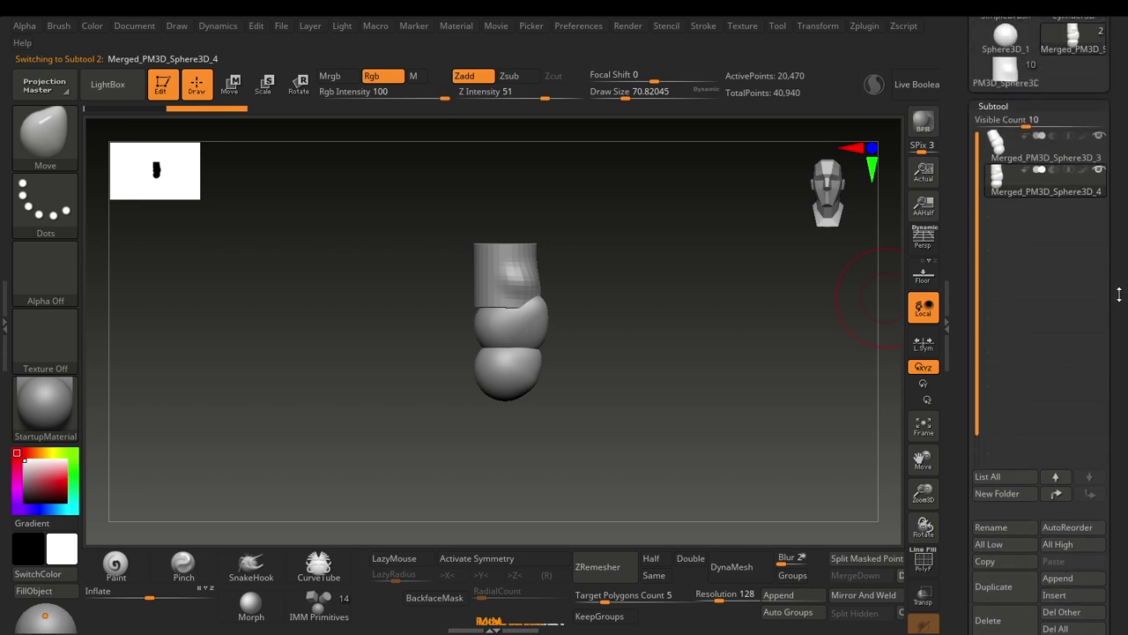
pyautogui.moveTo(1103, 226)
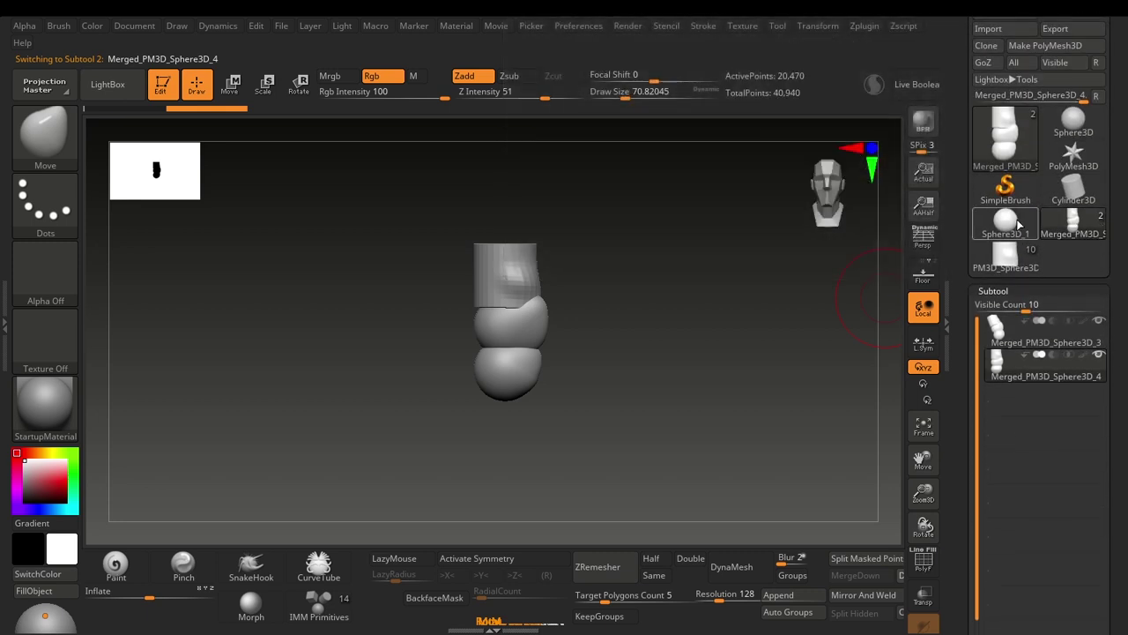
pyautogui.moveTo(1008, 268)
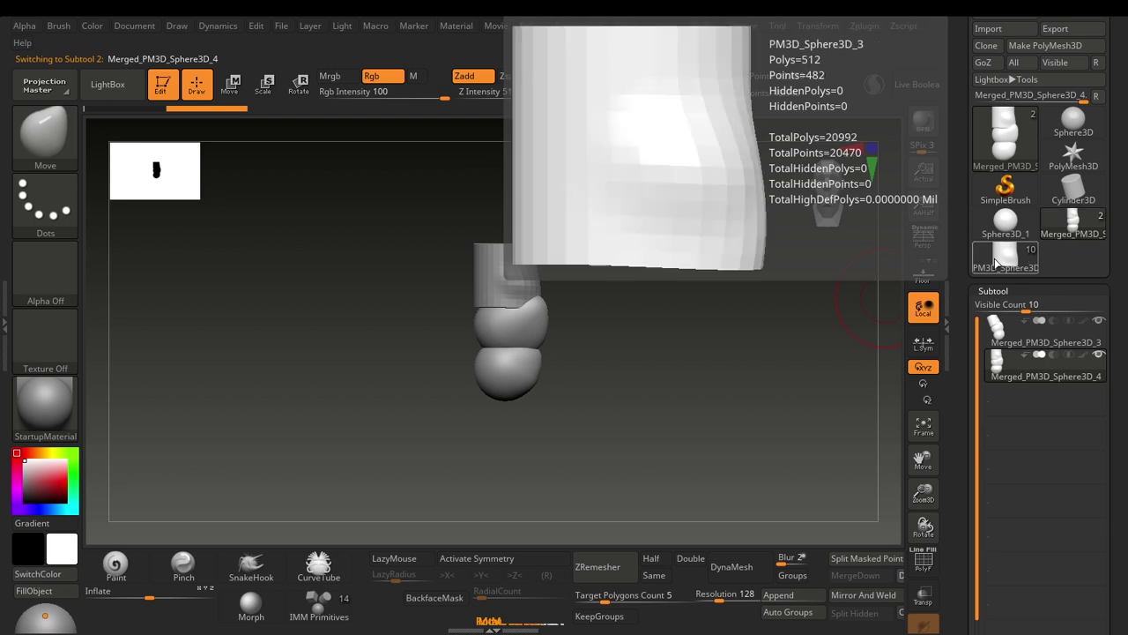
pyautogui.scroll(-5, 1124, 183)
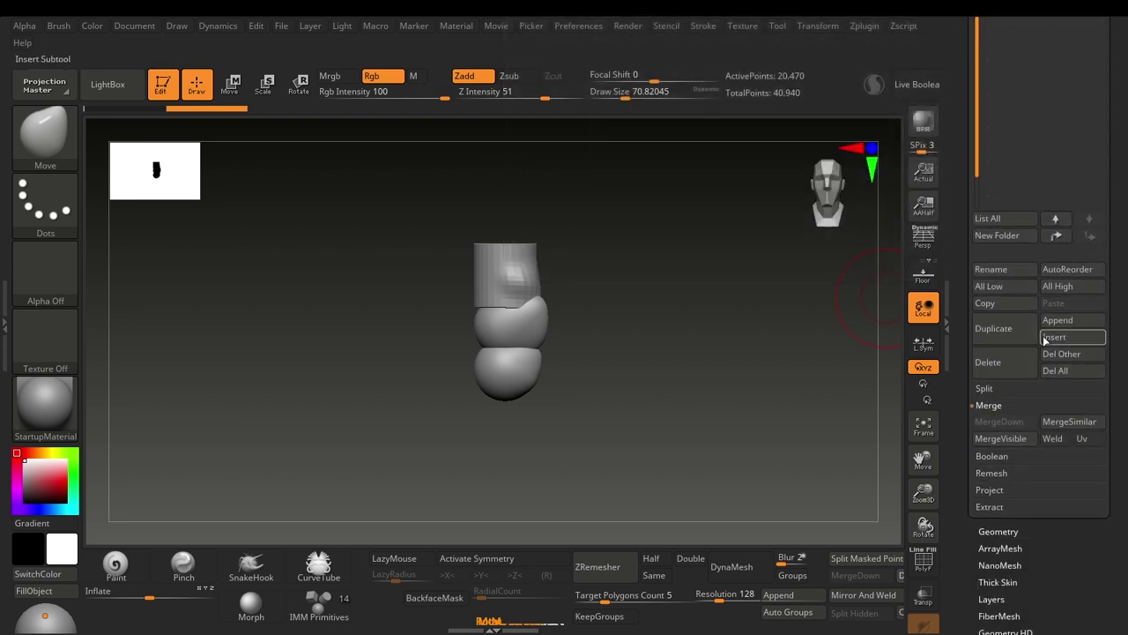
pyautogui.click(1048, 338)
pyautogui.click(855, 309)
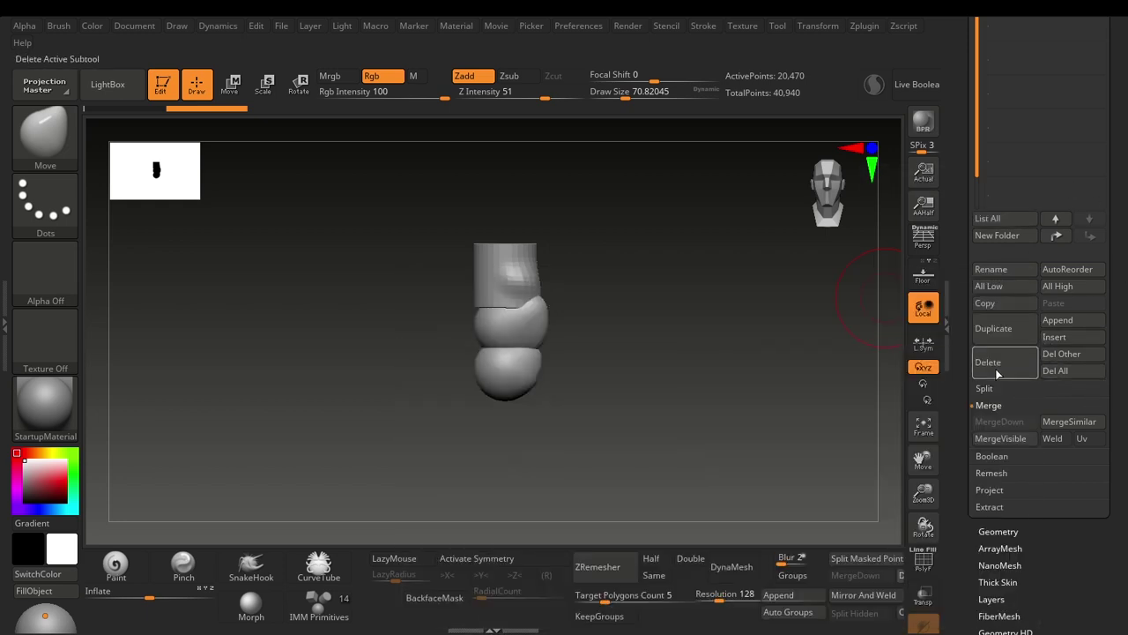
# - Delete the duplicate subtool Merged_PM3D_Sphere3D_4 and accept that the deletion cannot be undone
pyautogui.scroll(4, 1069, 236)
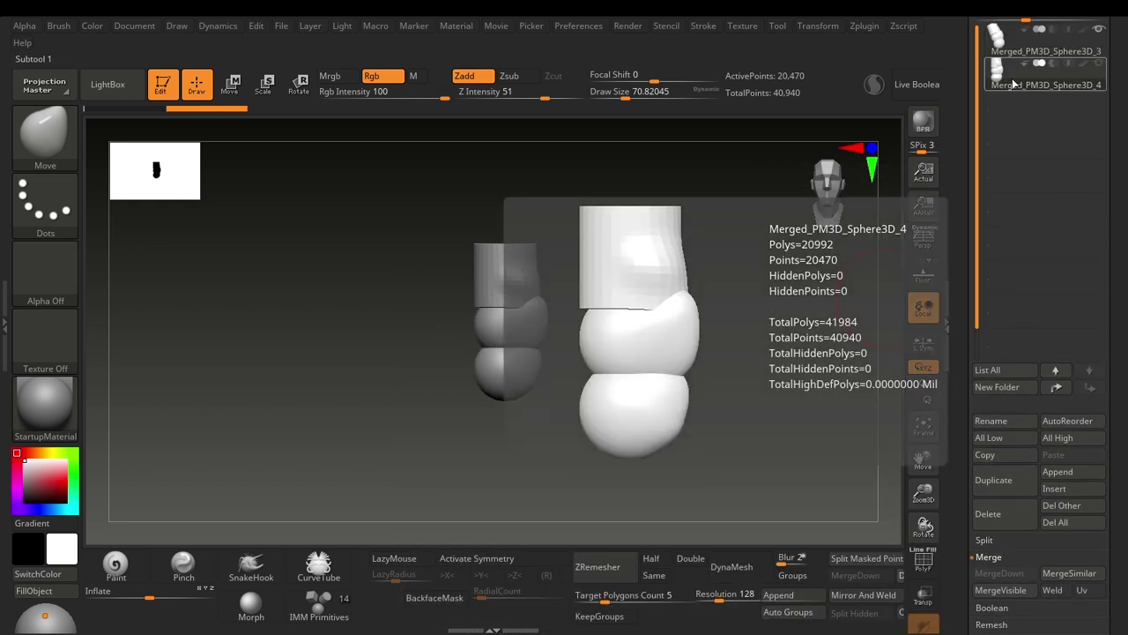
pyautogui.scroll(-2, 1125, 230)
pyautogui.scroll(-1, 1125, 231)
pyautogui.click(988, 393)
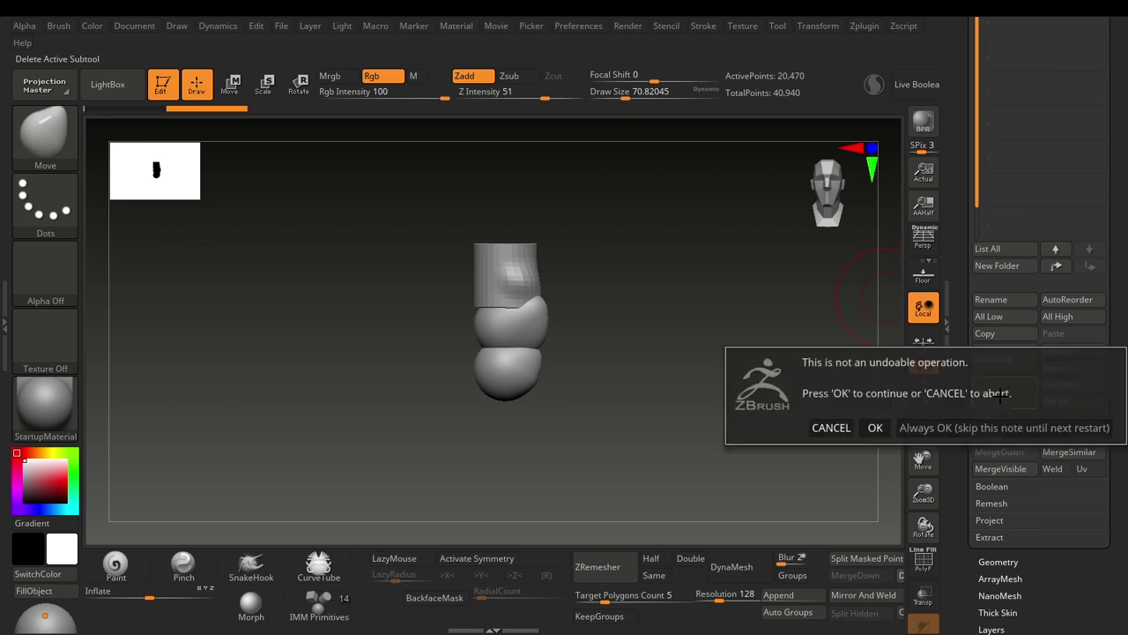
pyautogui.moveTo(1125, 238); pyautogui.dragTo(1112, 340)
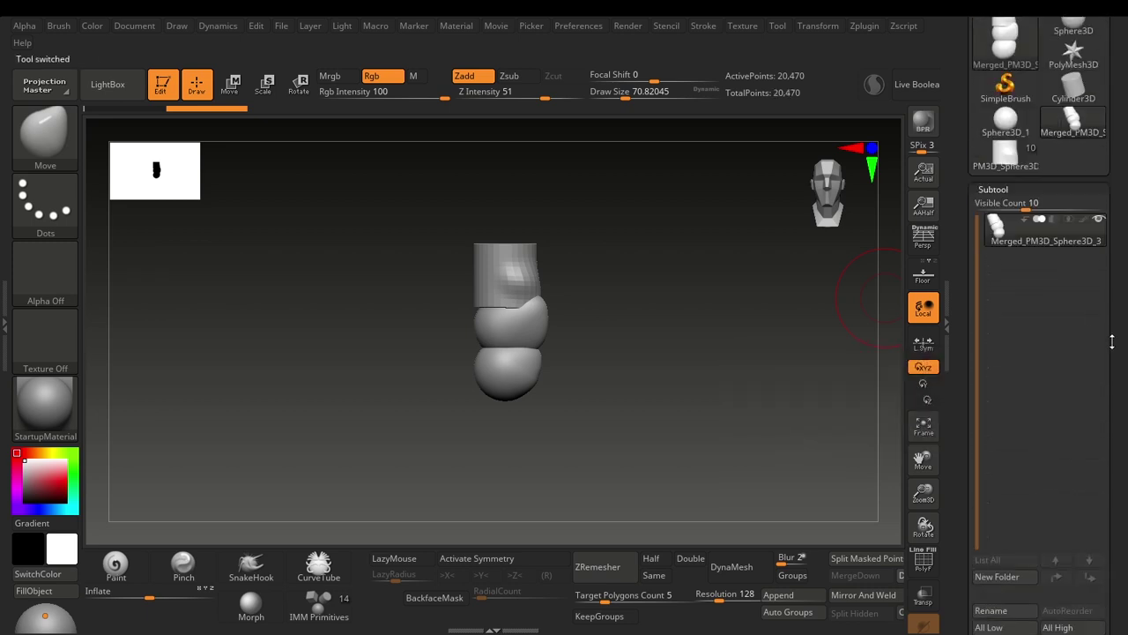
# - Rename the remaining merged subtool to 1111
pyautogui.scroll(-5, 1126, 320)
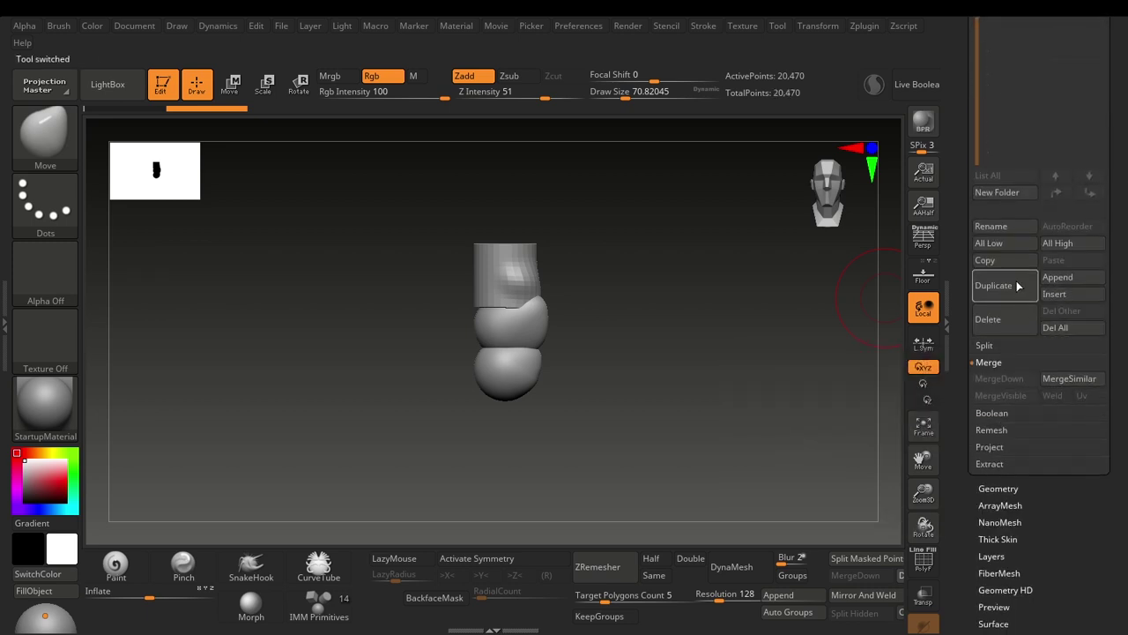
pyautogui.click(995, 227)
pyautogui.write('1111')
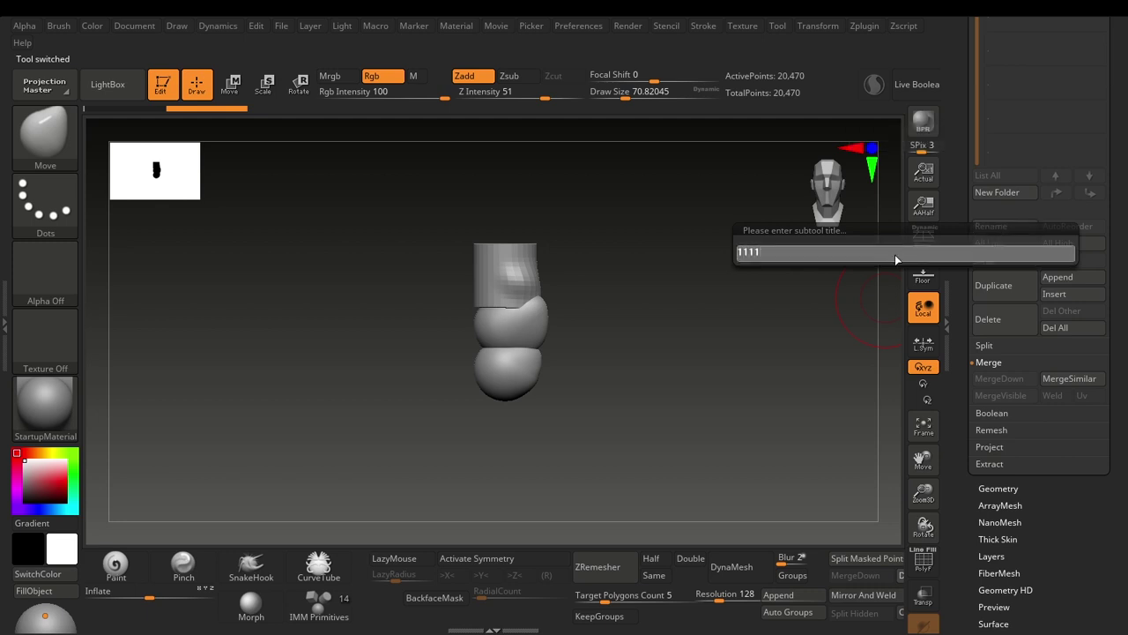
pyautogui.press('Return')
# - Expand the Boolean options for the subtool
pyautogui.scroll(3, 989, 404)
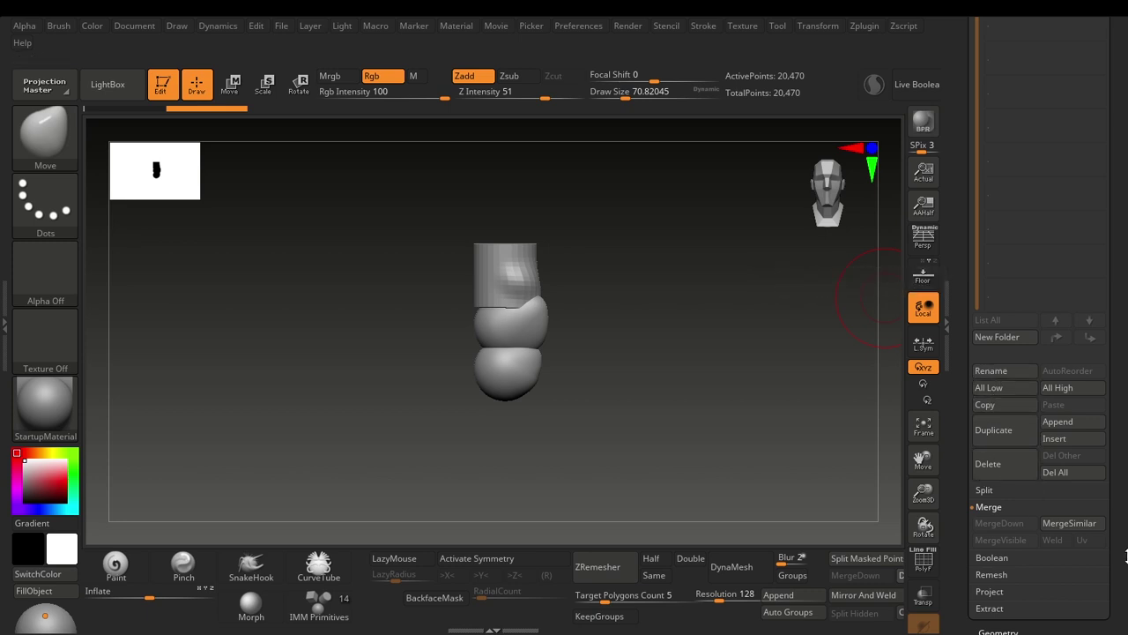
pyautogui.scroll(-3, 1126, 555)
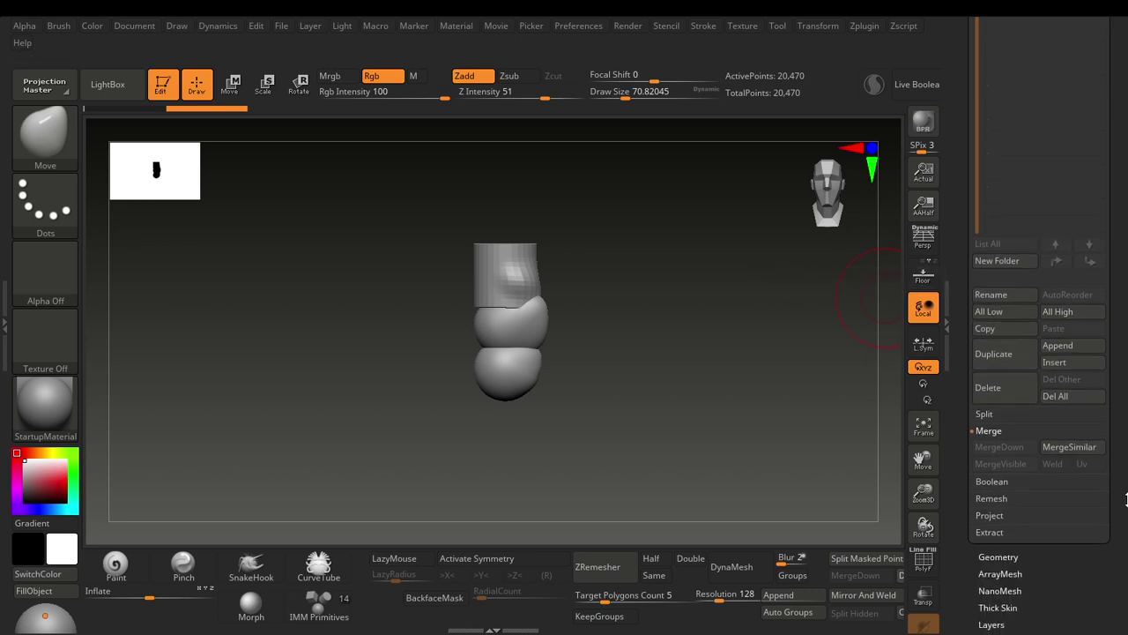
pyautogui.click(993, 469)
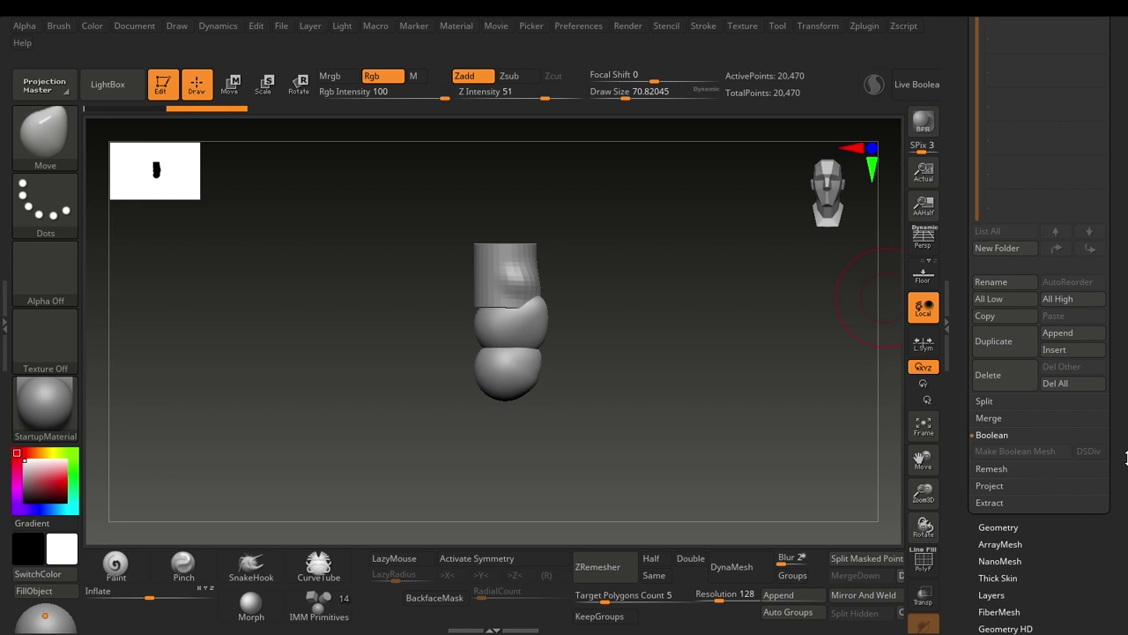
pyautogui.scroll(6, 1127, 456)
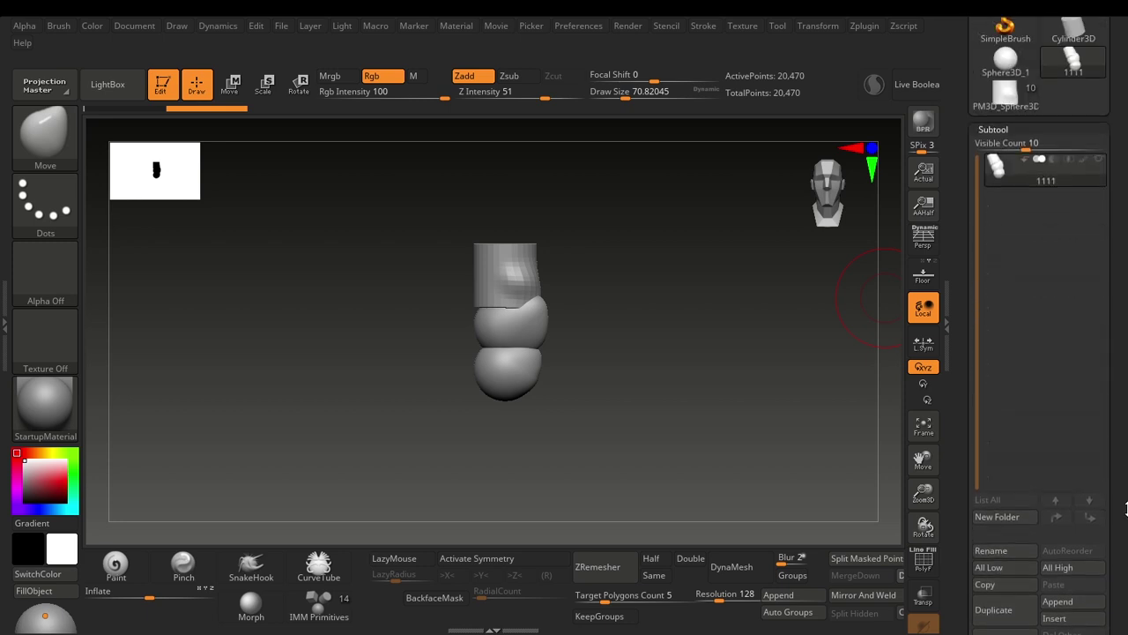
pyautogui.moveTo(1127, 509); pyautogui.dragTo(1126, 462)
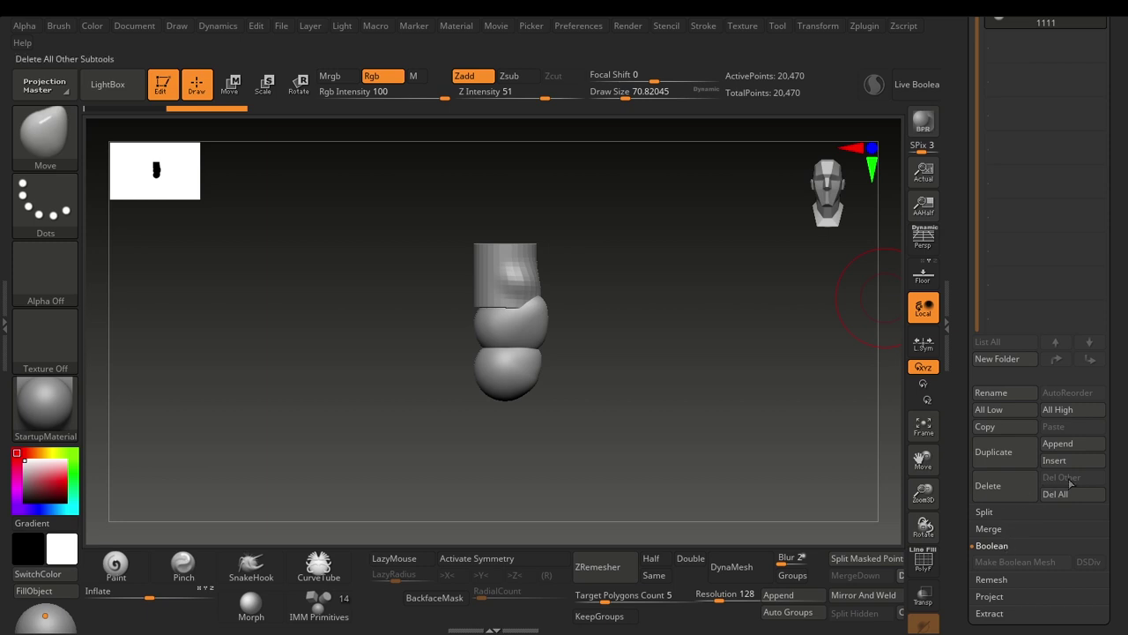
pyautogui.moveTo(1118, 460); pyautogui.dragTo(1127, 547)
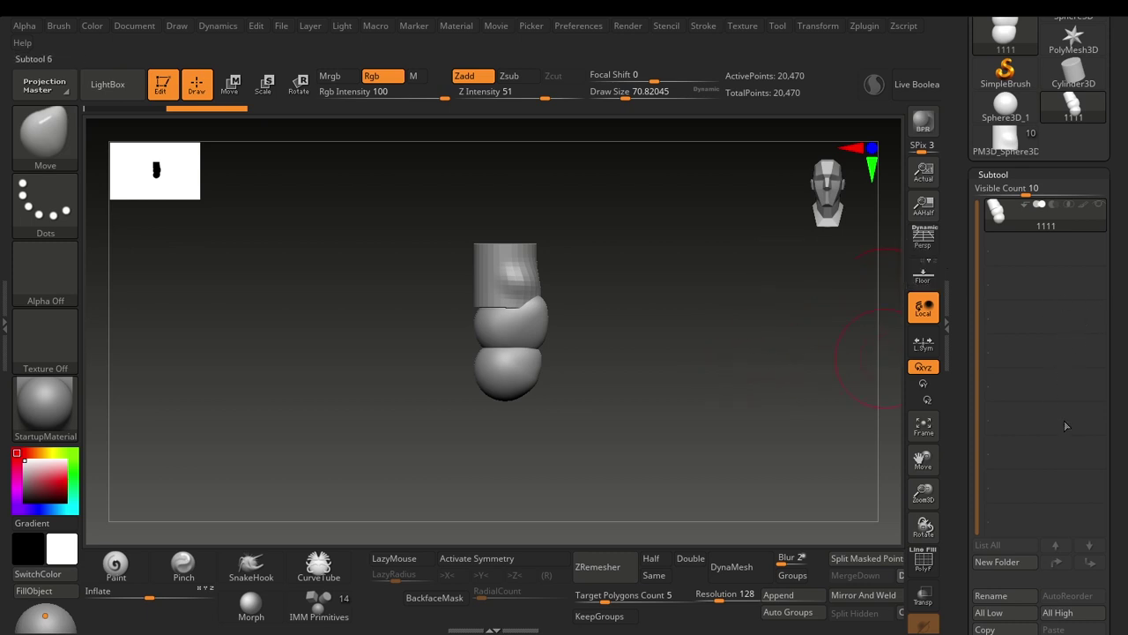
pyautogui.moveTo(720, 370); pyautogui.dragTo(729, 403)
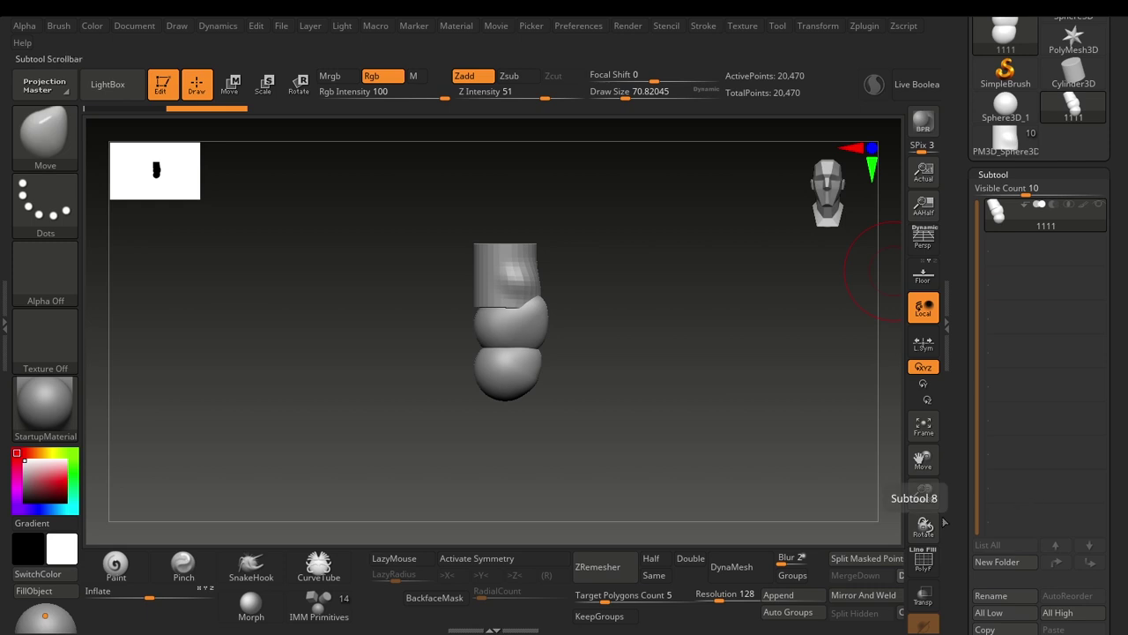
pyautogui.keyDown('alt'); pyautogui.moveTo(664, 424); pyautogui.dragTo(673, 385); pyautogui.keyUp('alt')
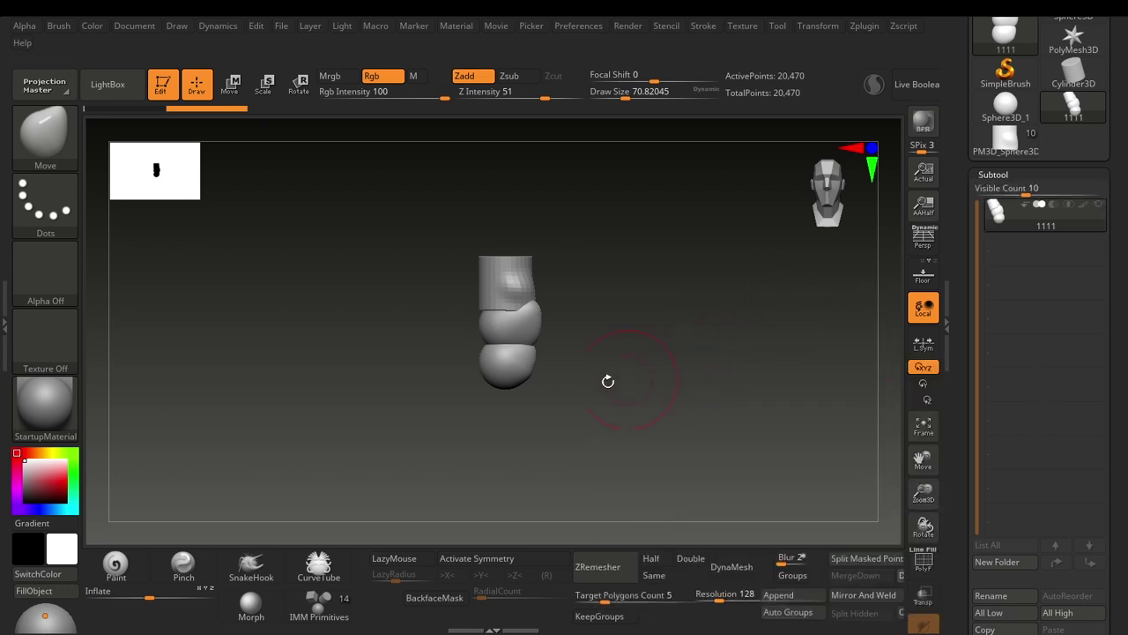
pyautogui.keyDown('alt'); pyautogui.moveTo(601, 355); pyautogui.dragTo(594, 423); pyautogui.keyUp('alt')
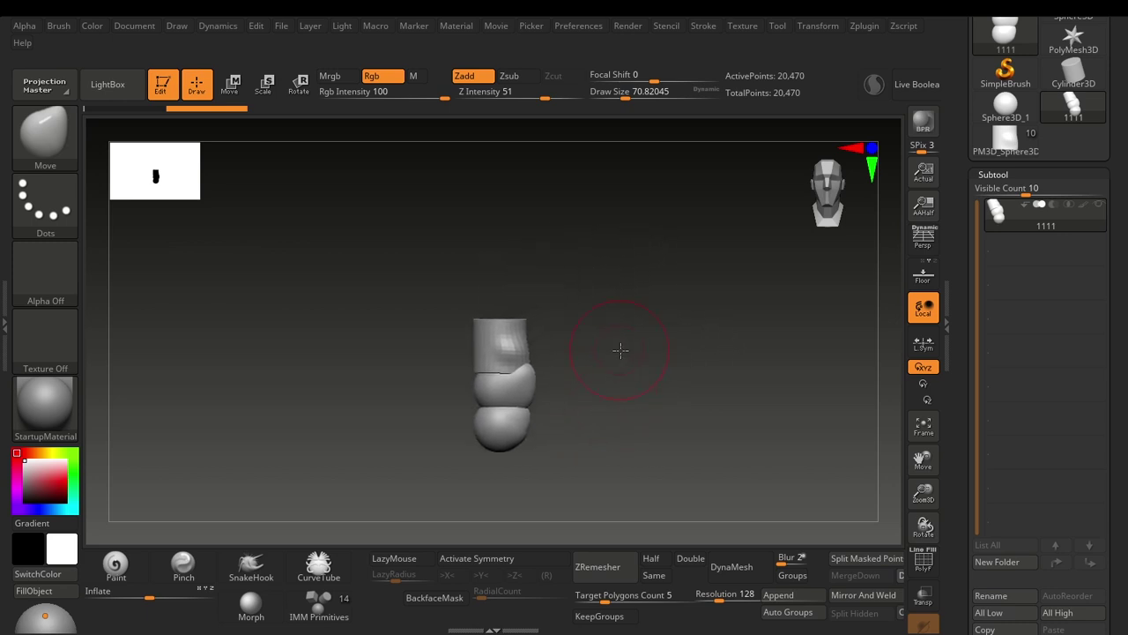
pyautogui.keyDown('alt'); pyautogui.moveTo(620, 350); pyautogui.dragTo(688, 338); pyautogui.keyUp('alt')
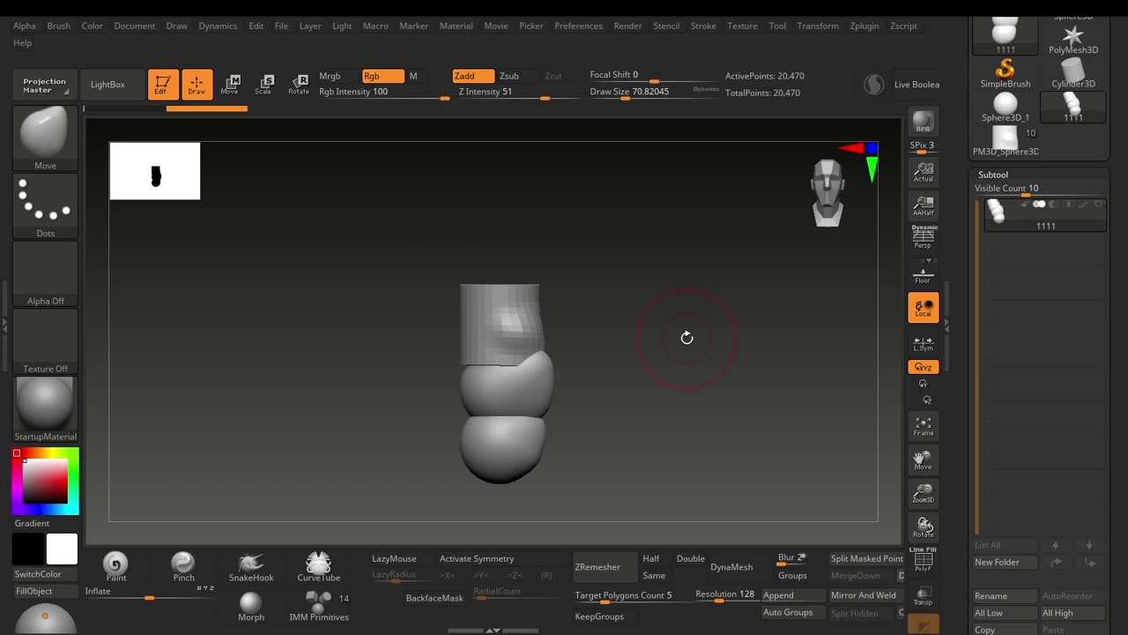